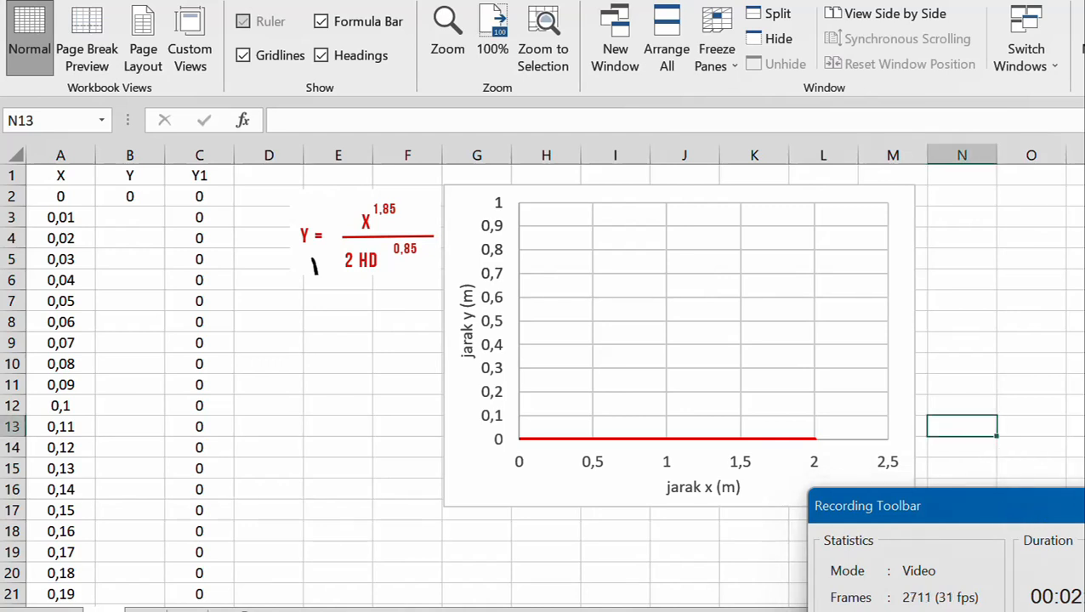
click(1083, 506)
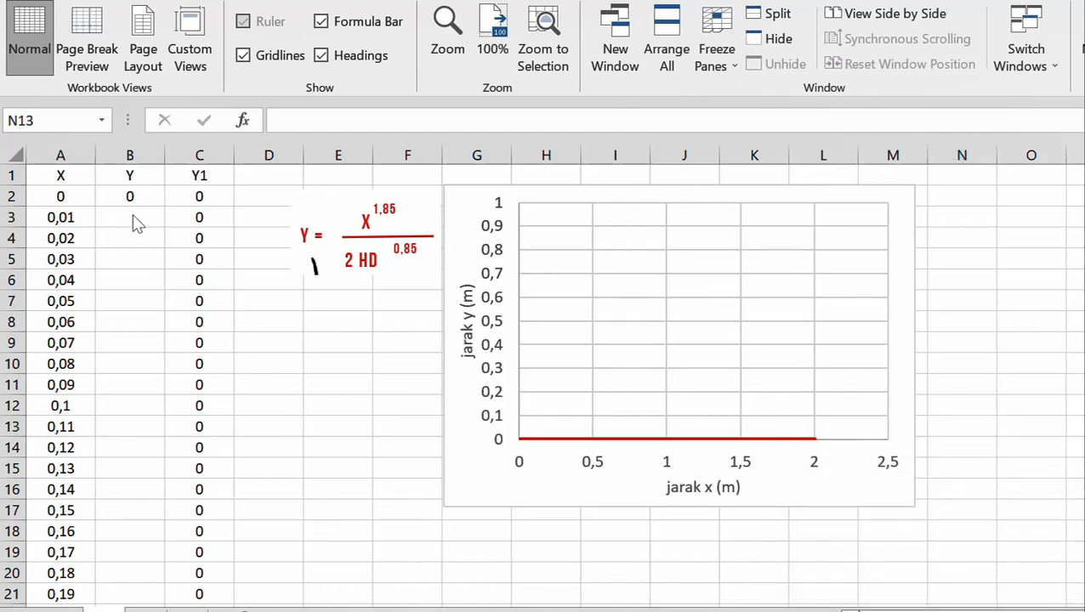
Review the X values in column A from the header down to the last entry in row 202
click(59, 176)
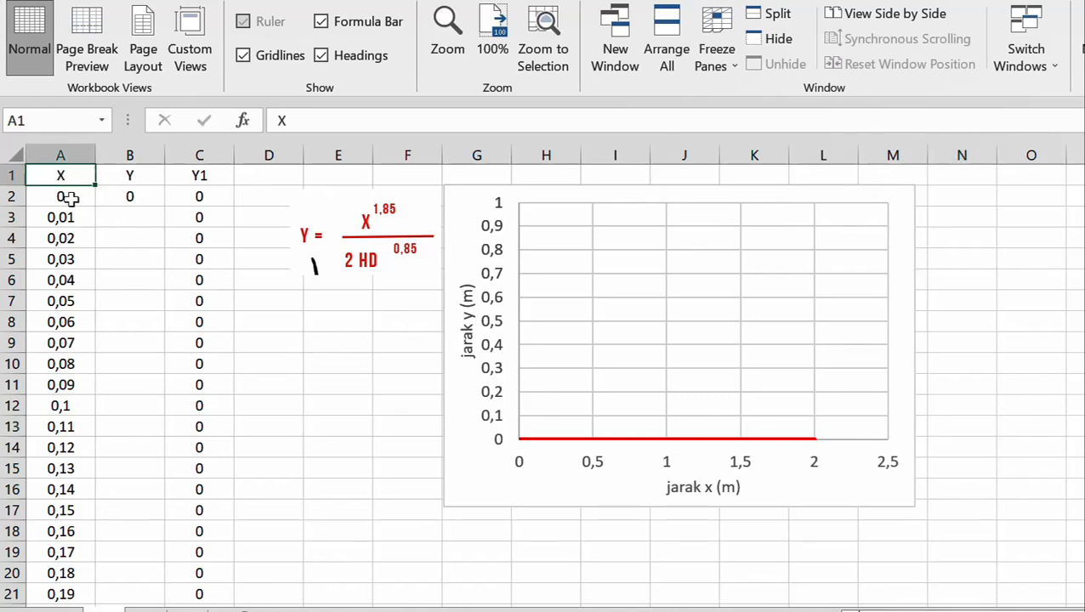
click(70, 198)
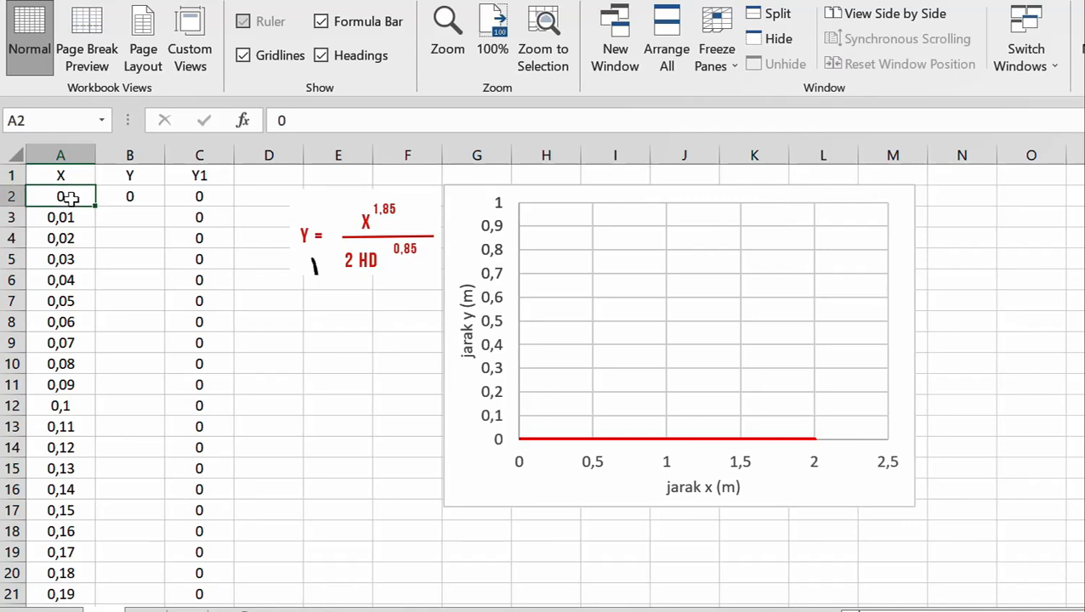
scroll(68, 198, down, 20)
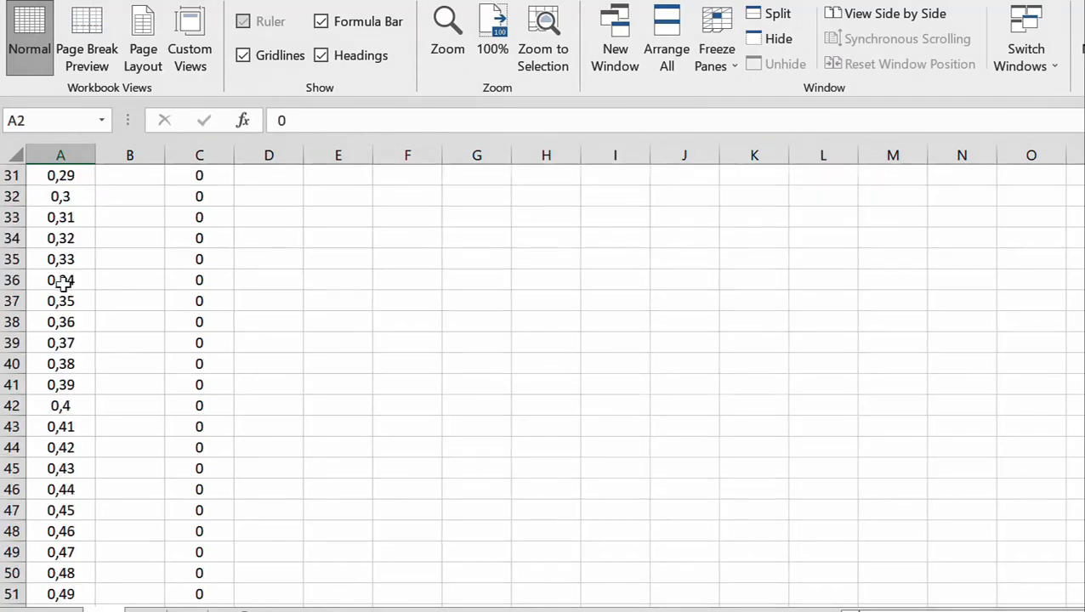
scroll(51, 340, down, 20)
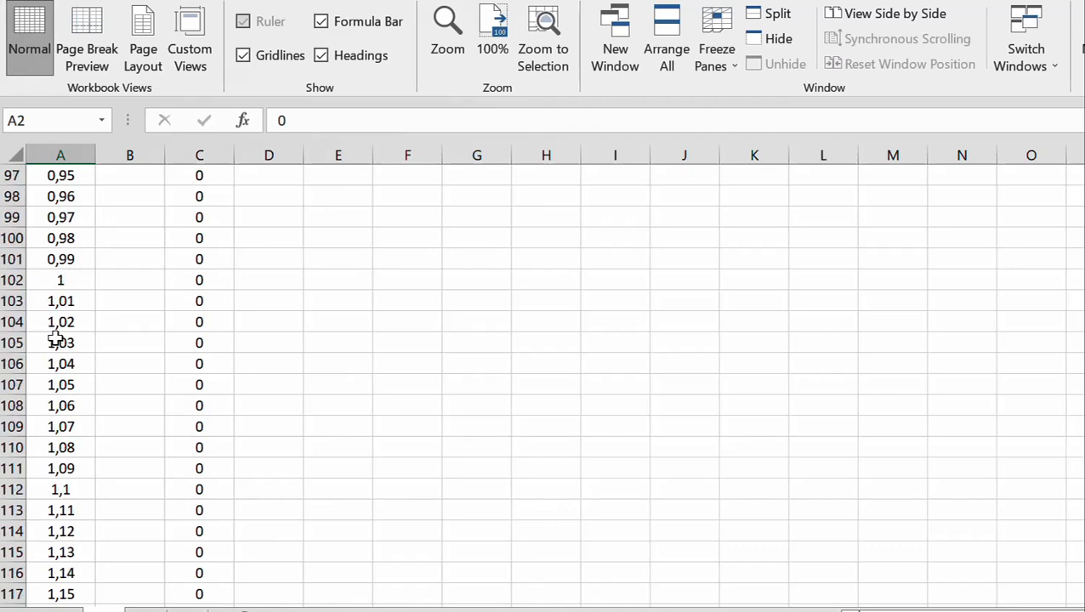
scroll(56, 342, down, 20)
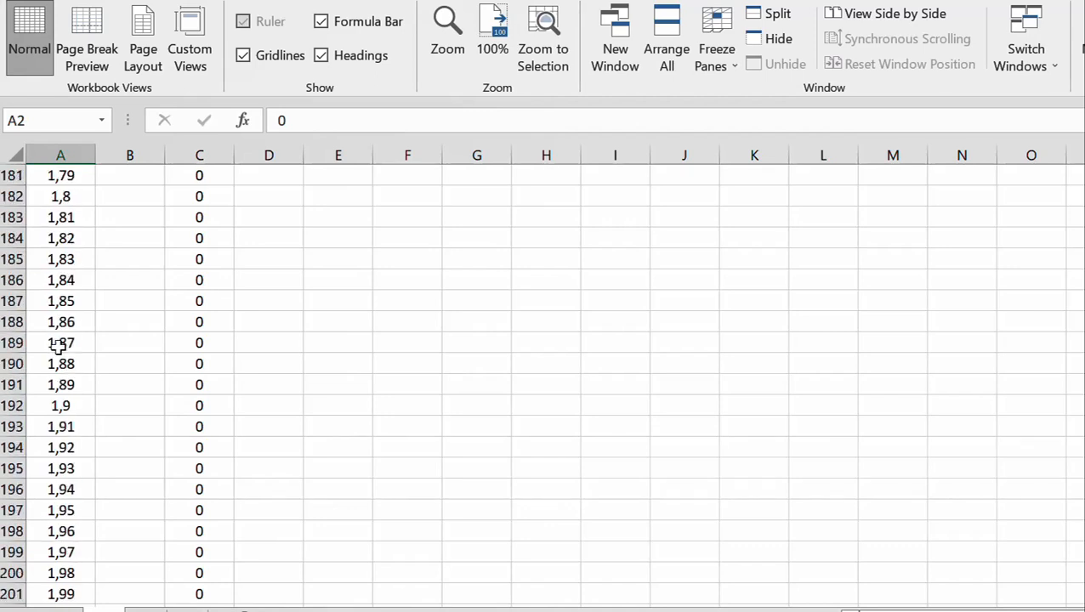
scroll(57, 345, up, 3)
click(68, 363)
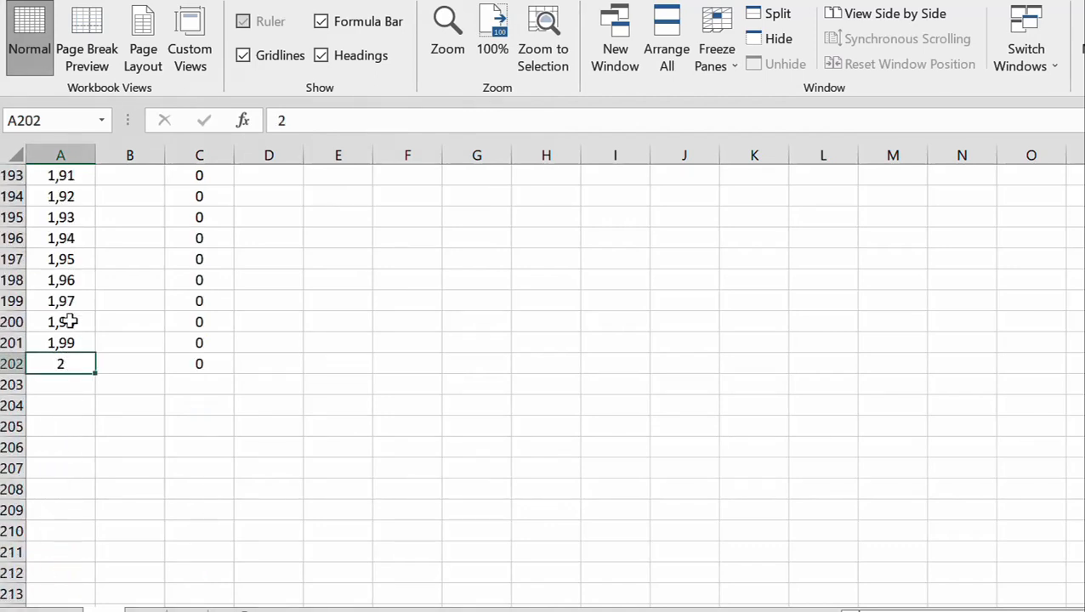
scroll(68, 271, up, 4)
scroll(73, 269, up, 20)
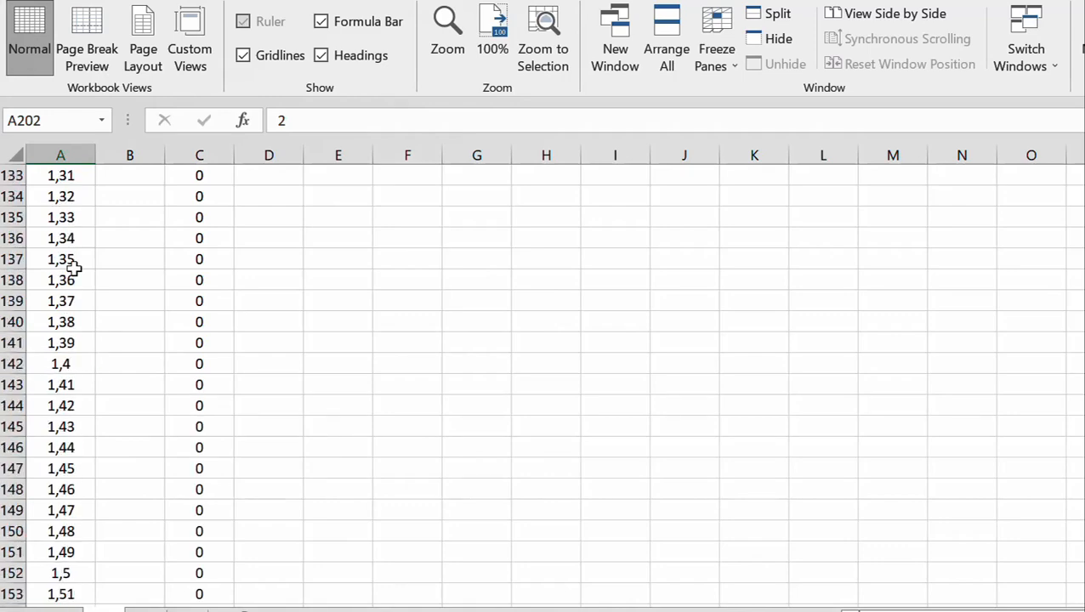
scroll(74, 269, up, 20)
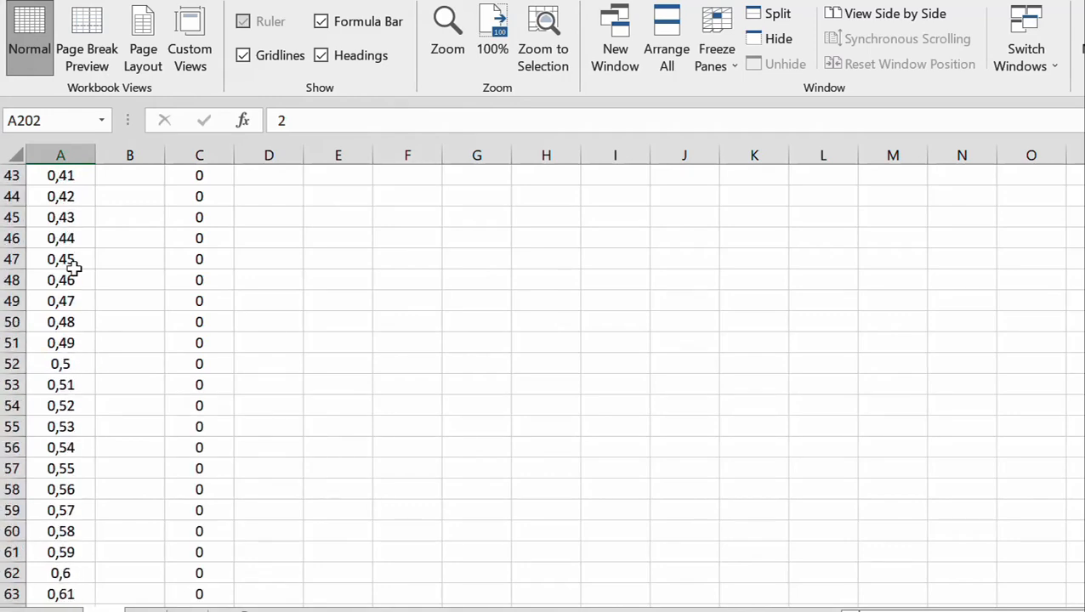
scroll(74, 269, up, 1)
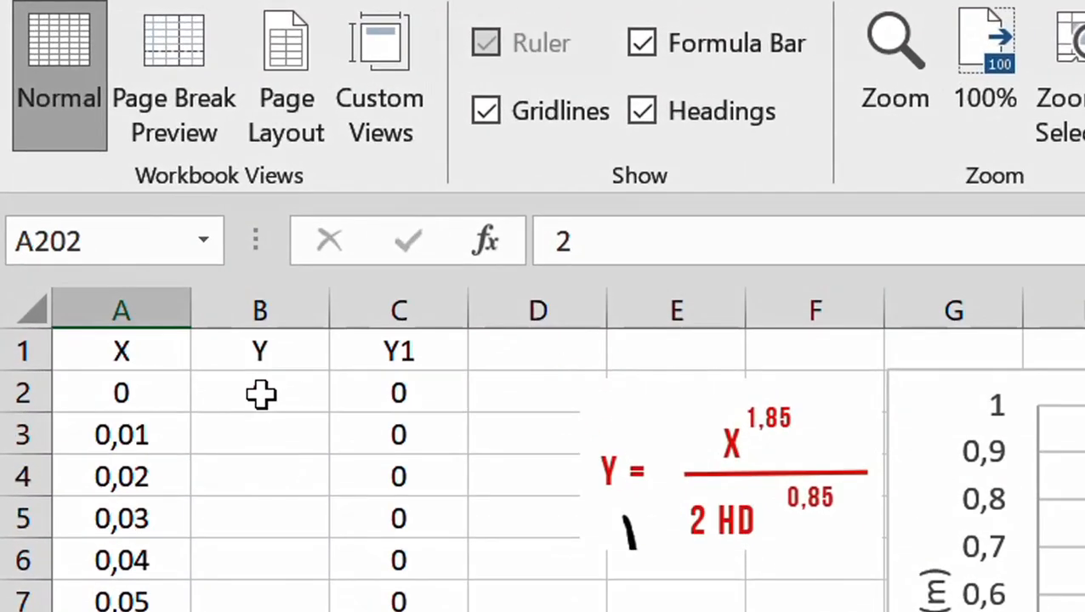
Enter the formula =A3^1,85/(2*1,35^0,85) in cell B3, following the pattern of the formula in B2
click(197, 299)
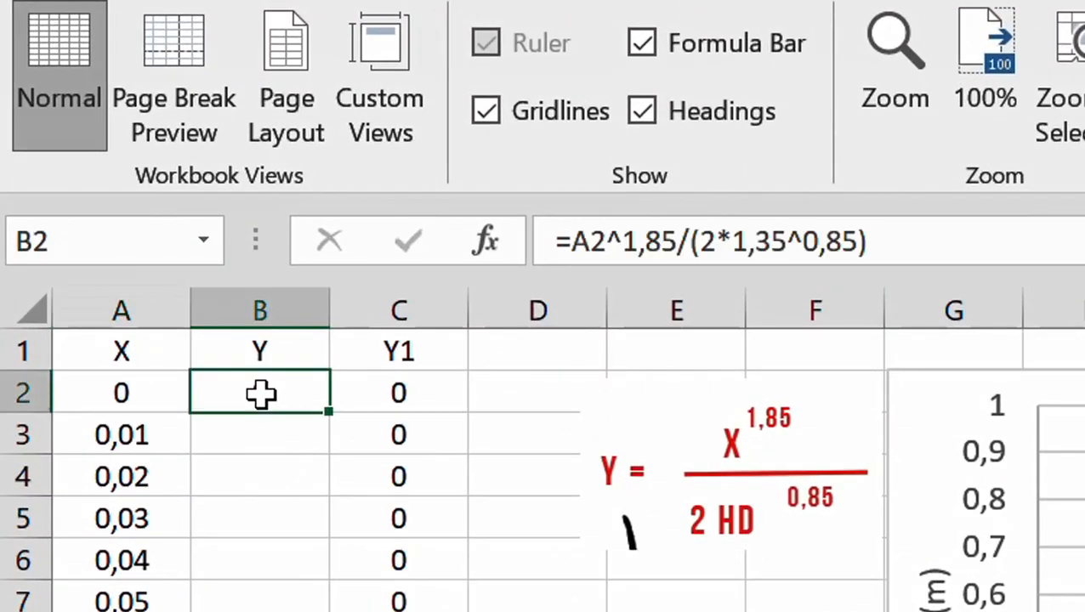
click(268, 439)
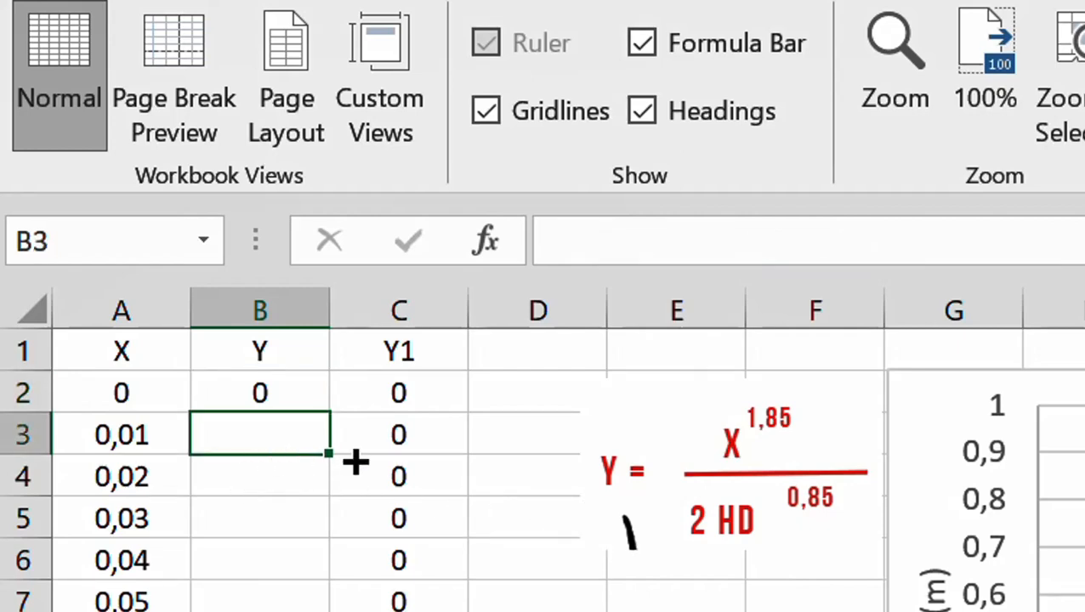
text(=)
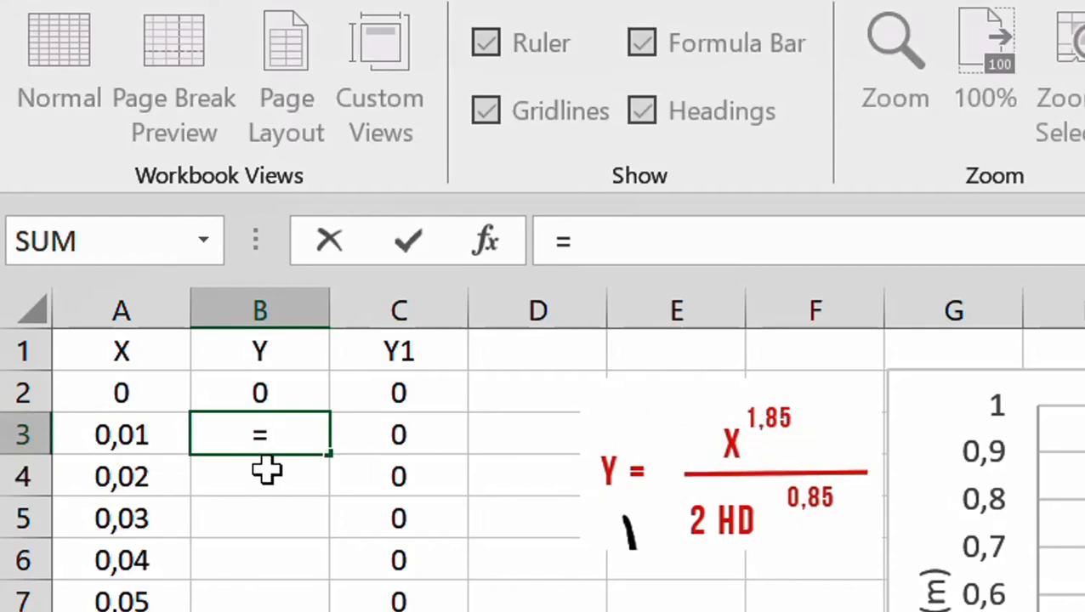
click(130, 437)
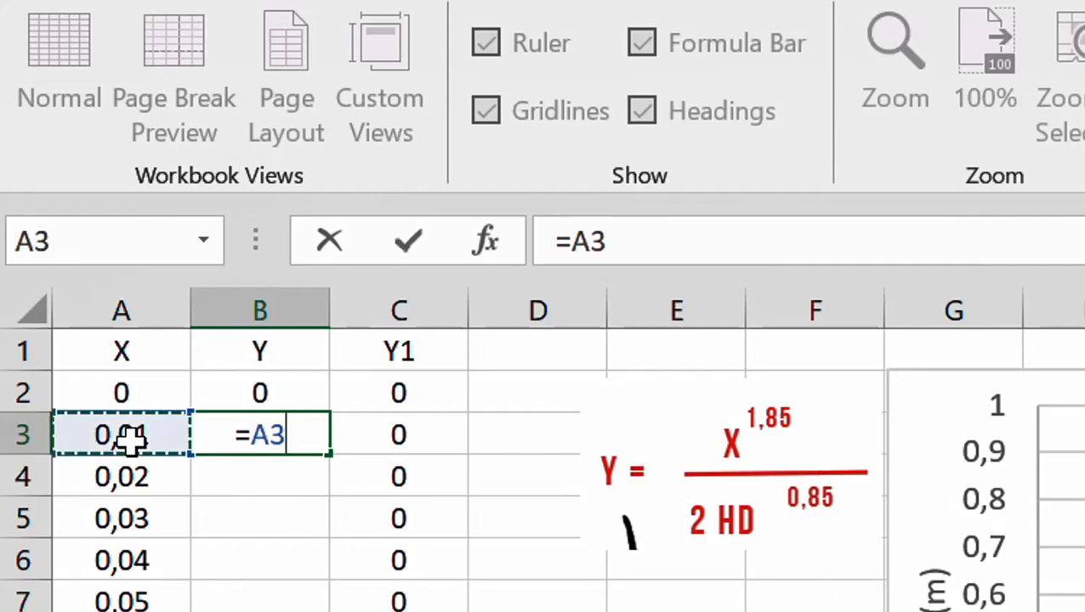
text(^1)
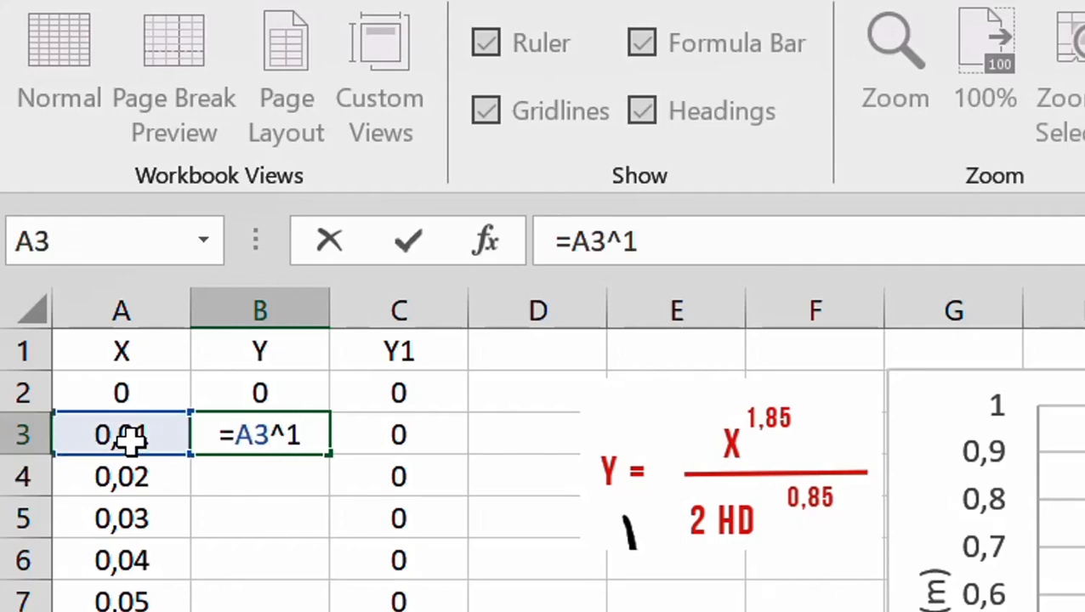
text(,85)
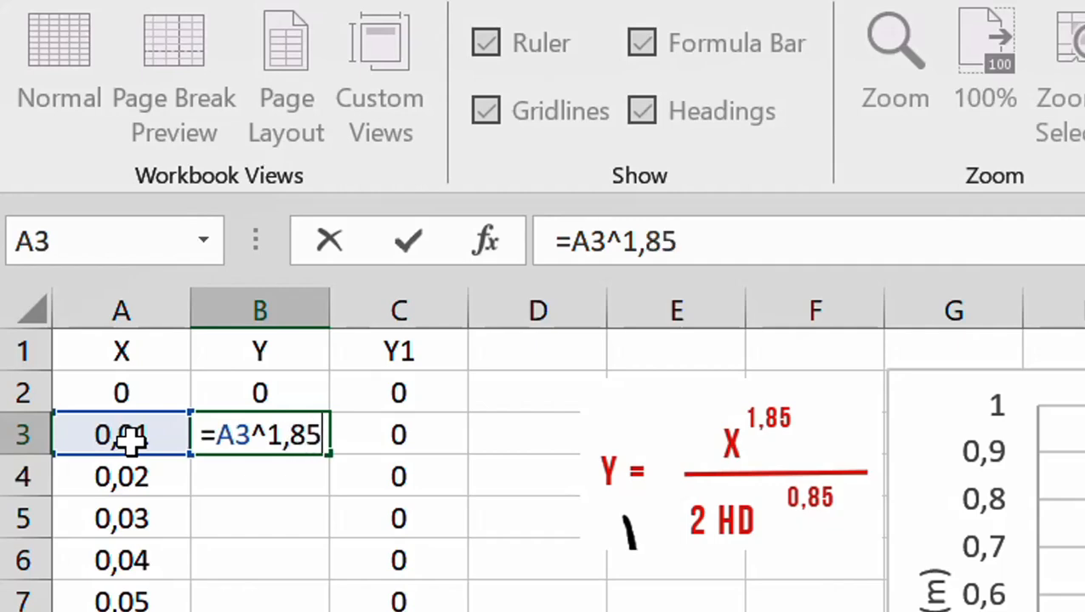
text(/)
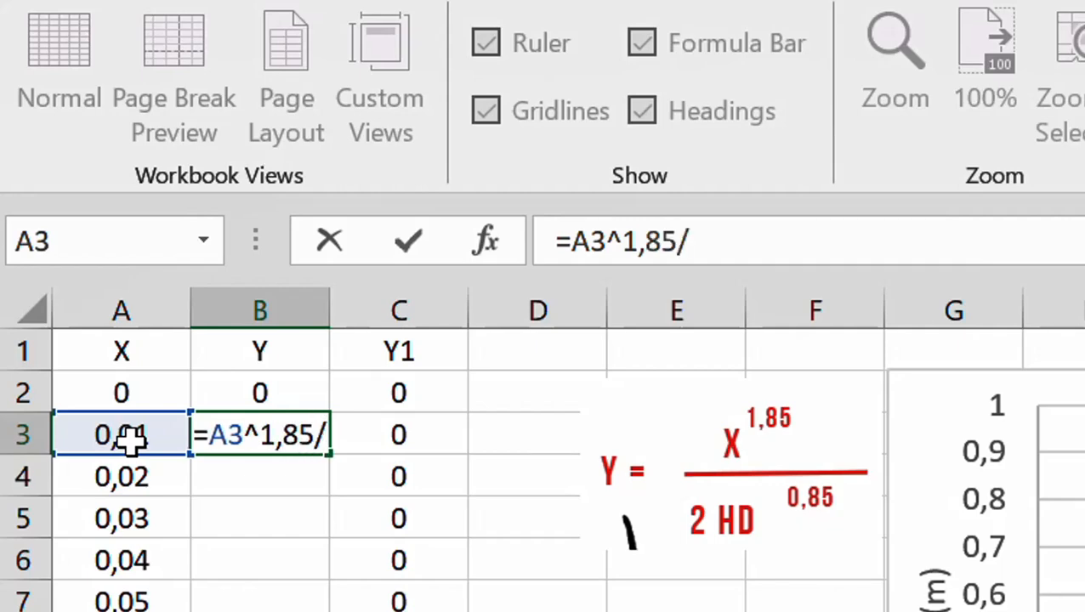
text(()
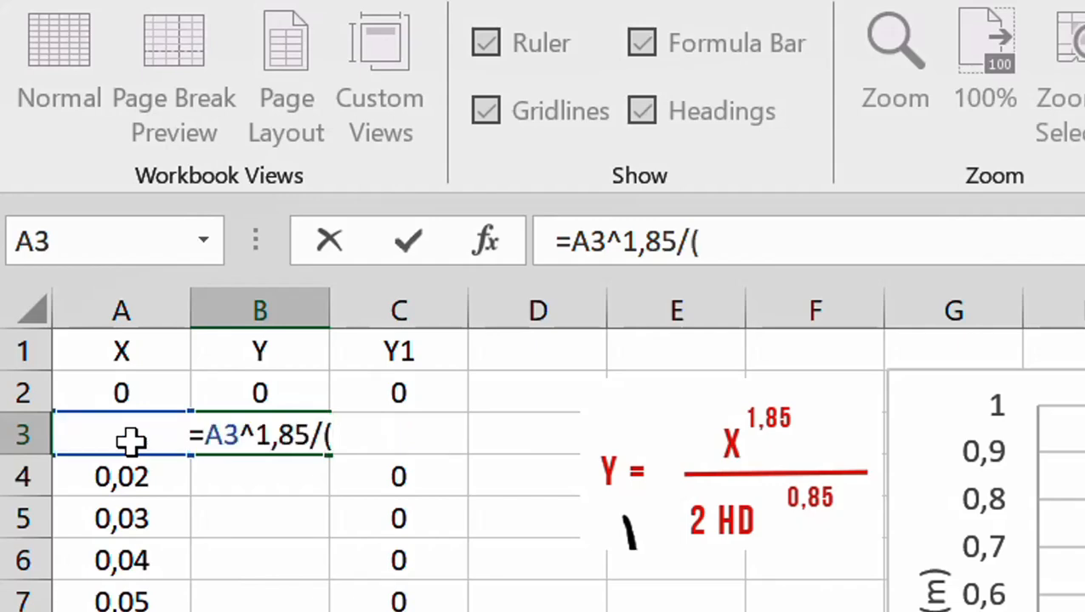
text(2)
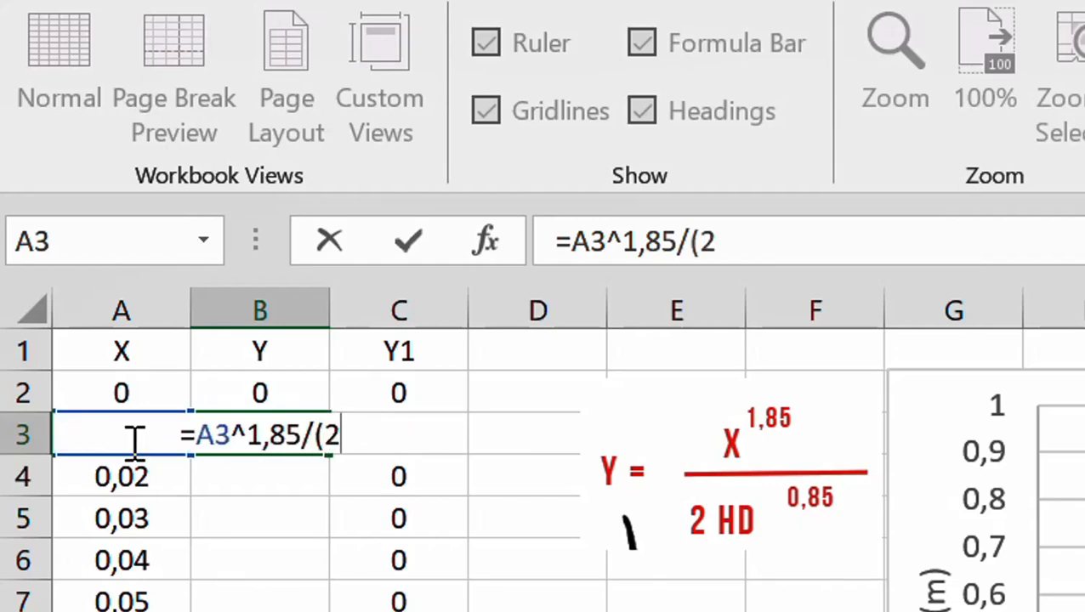
text(*)
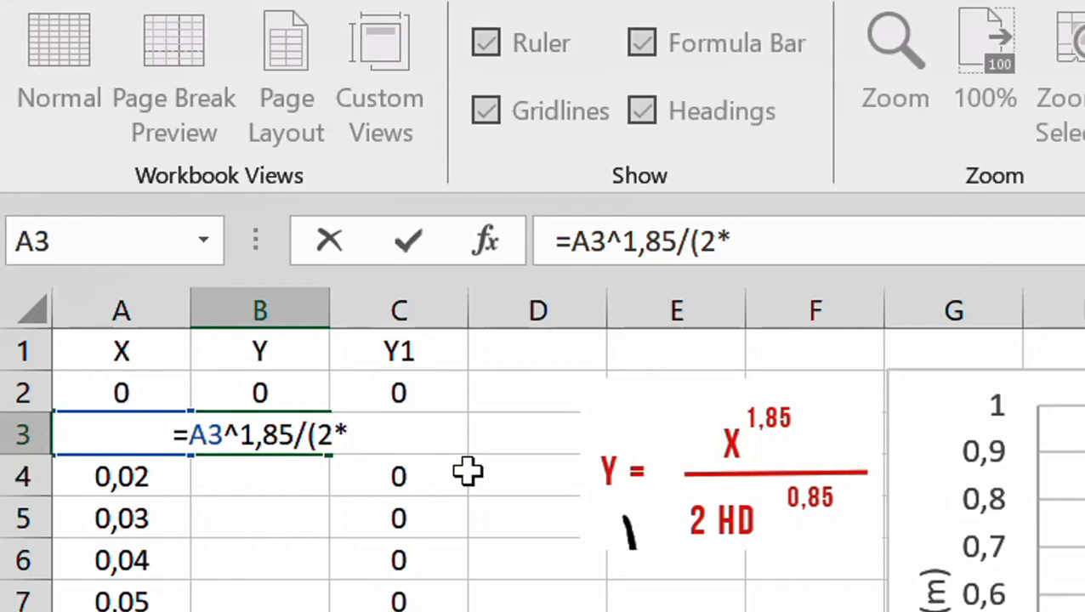
text(1)
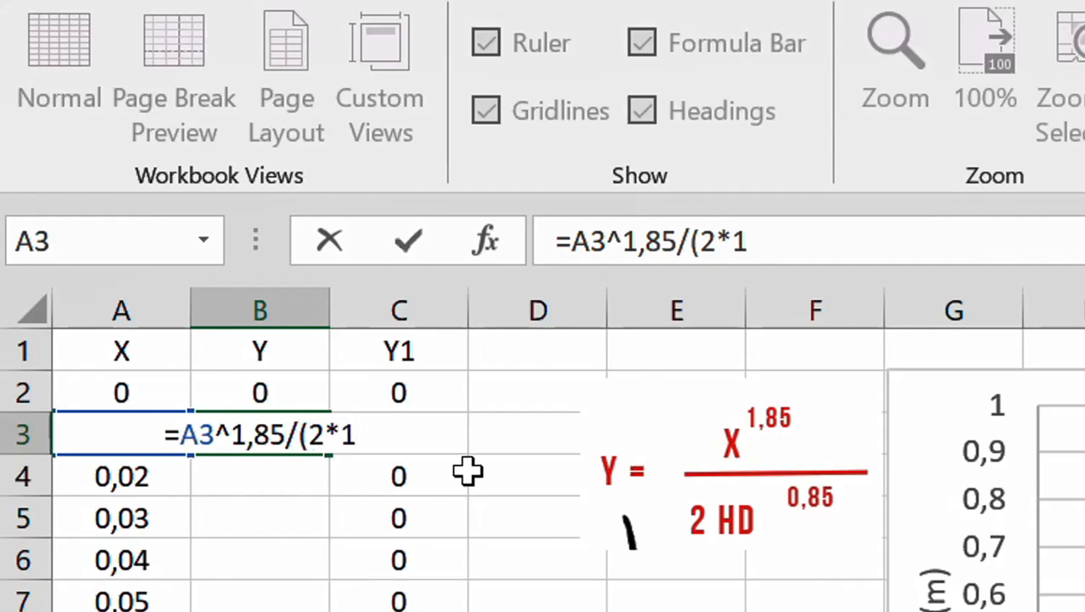
text(,35)
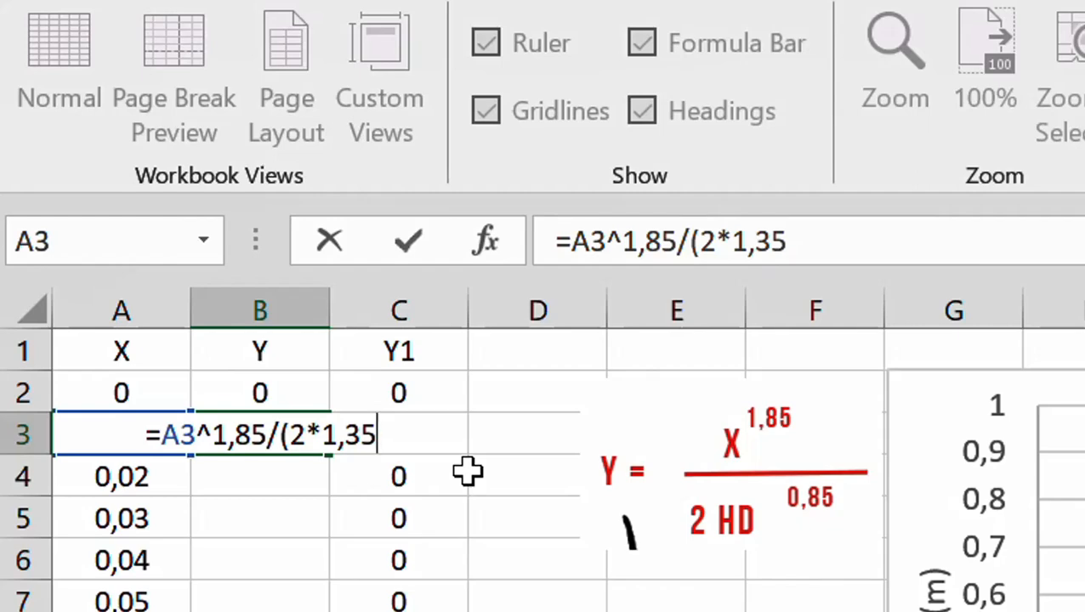
text(^)
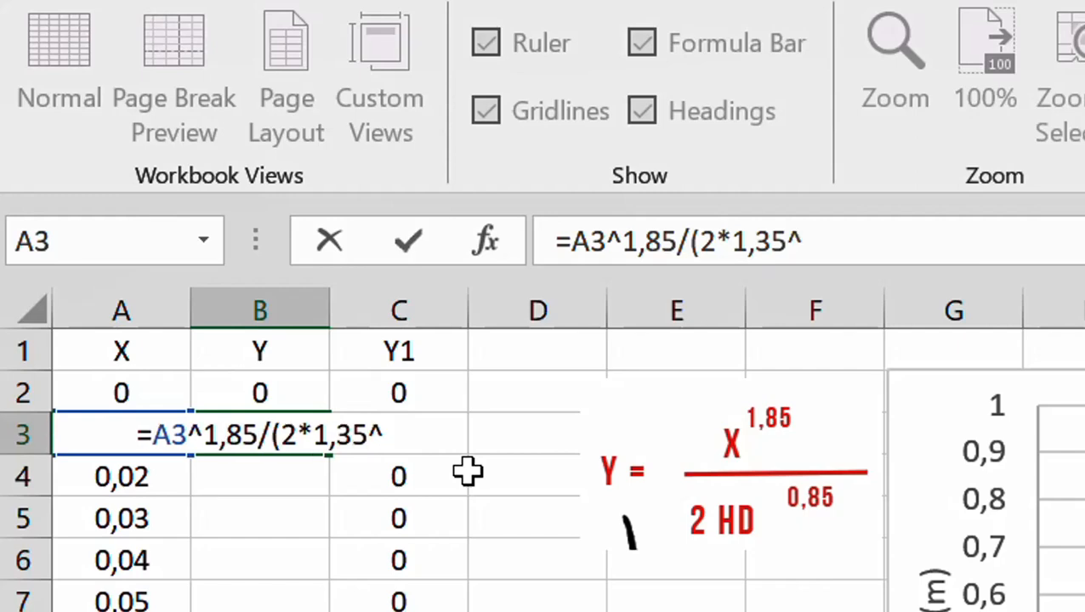
text(0,8)
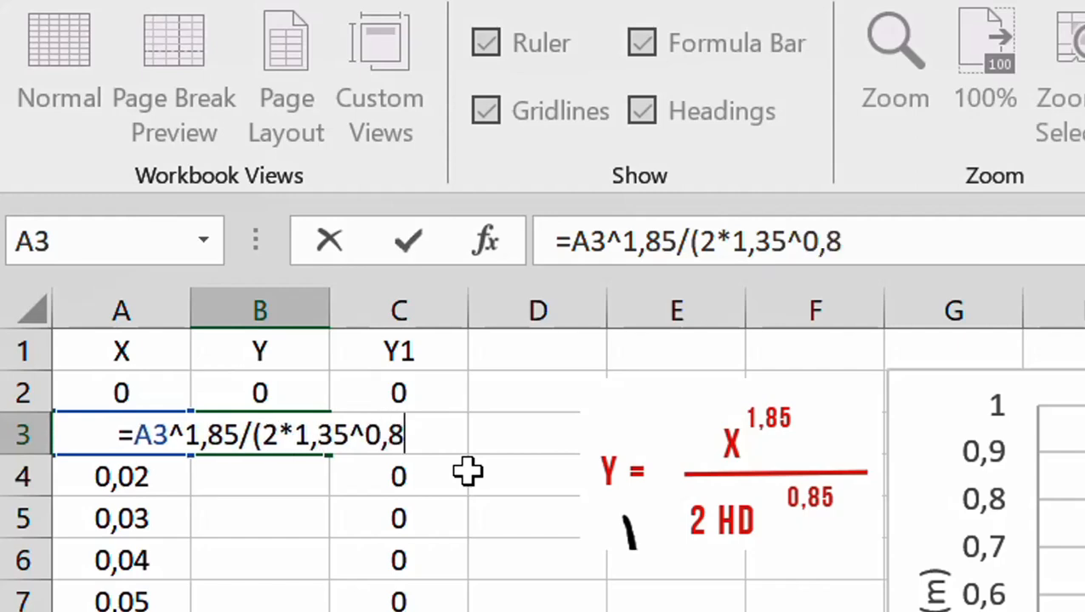
text(5)
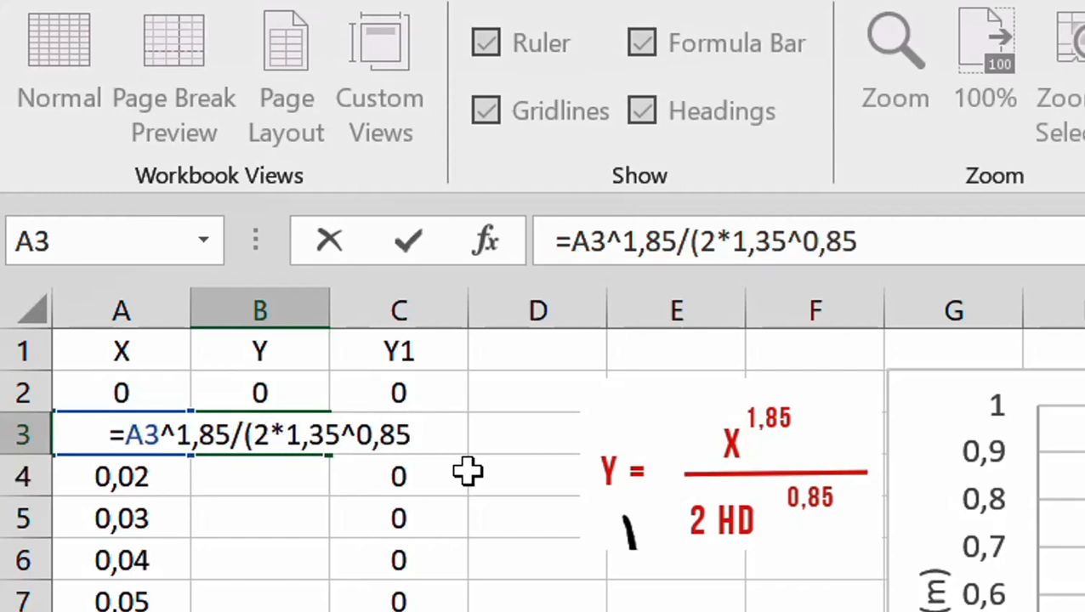
text())
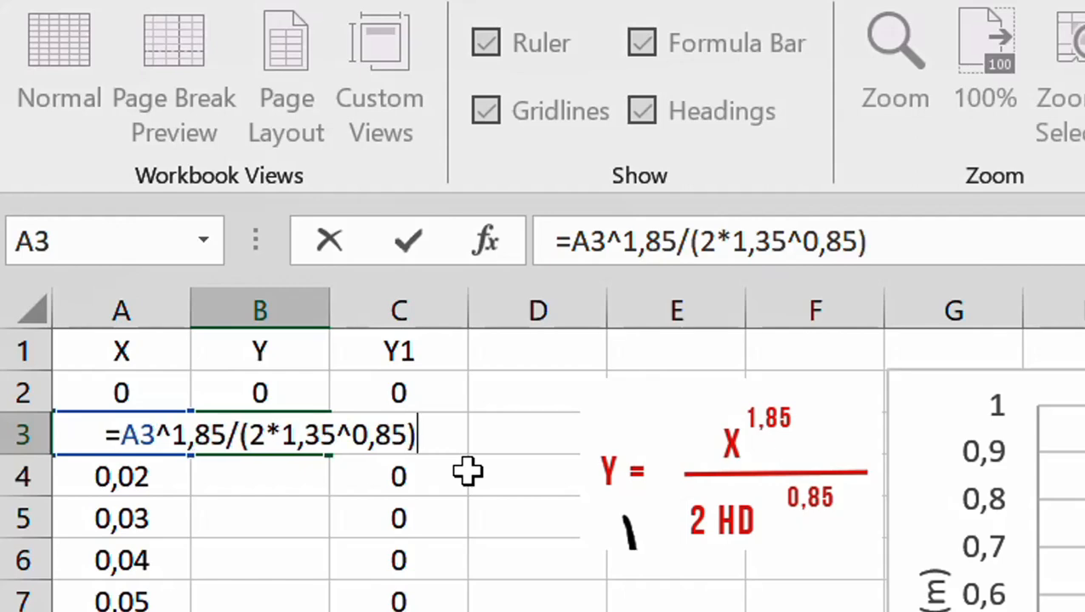
key(Return)
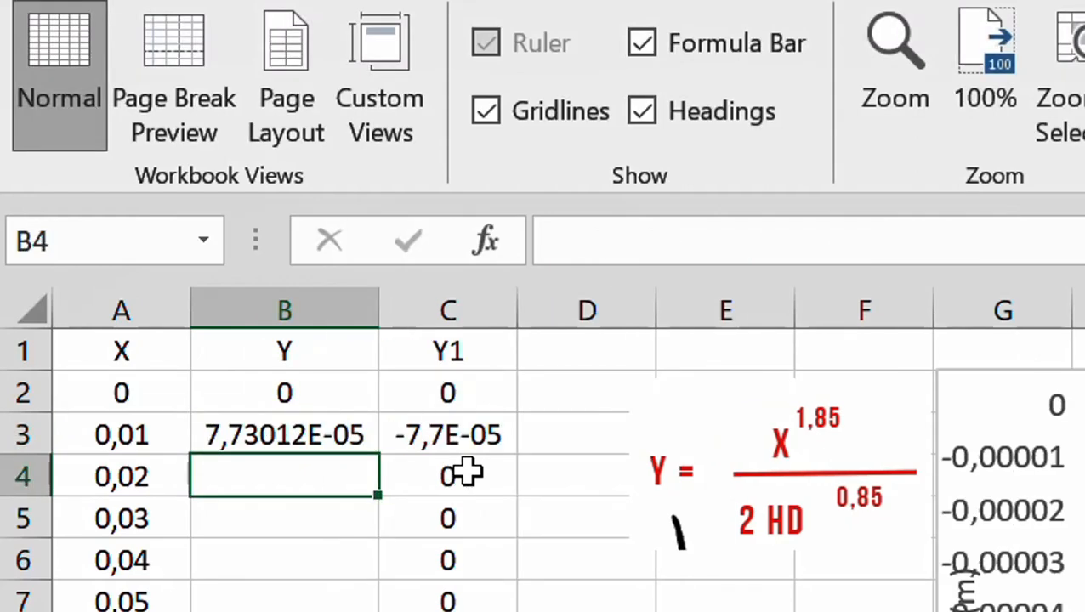
Fill the B3 formula down the Y column to row 202, alongside all the X values
click(295, 435)
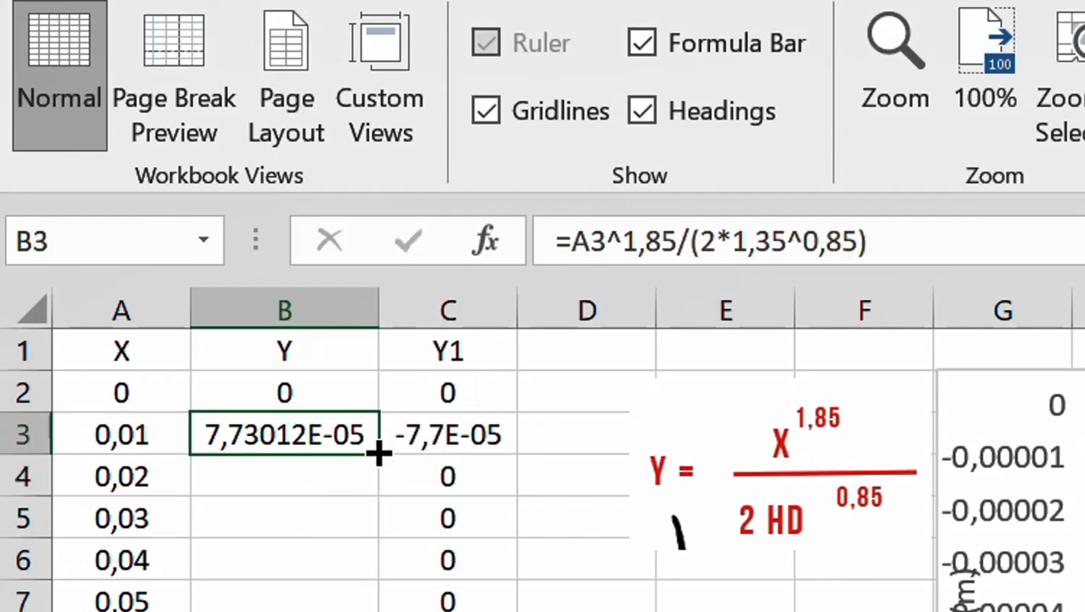
drag(379, 453, 368, 608)
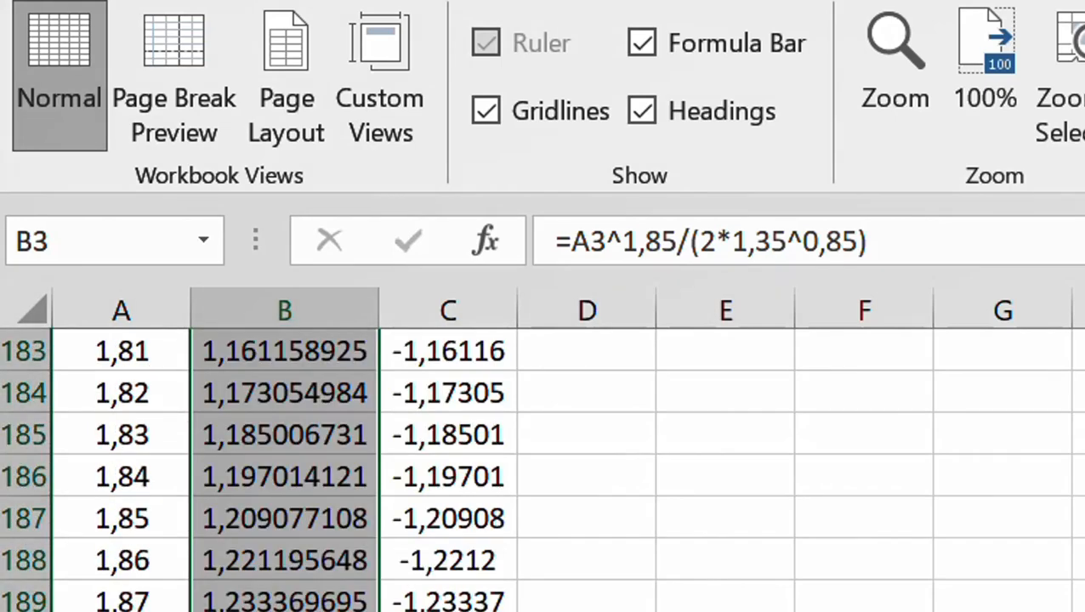
scroll(281, 467, up, 20)
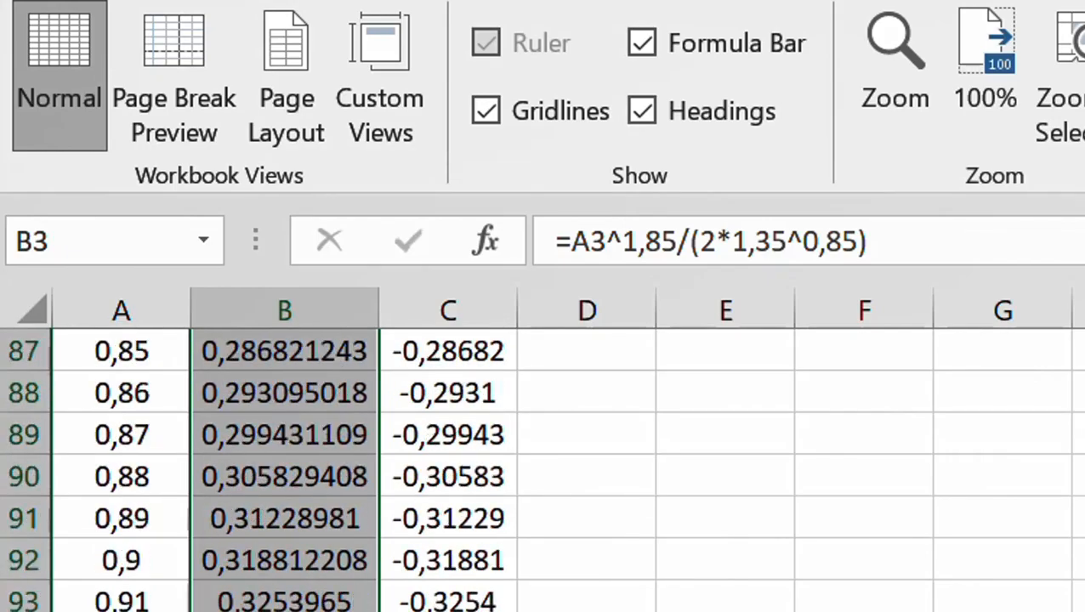
scroll(281, 467, up, 20)
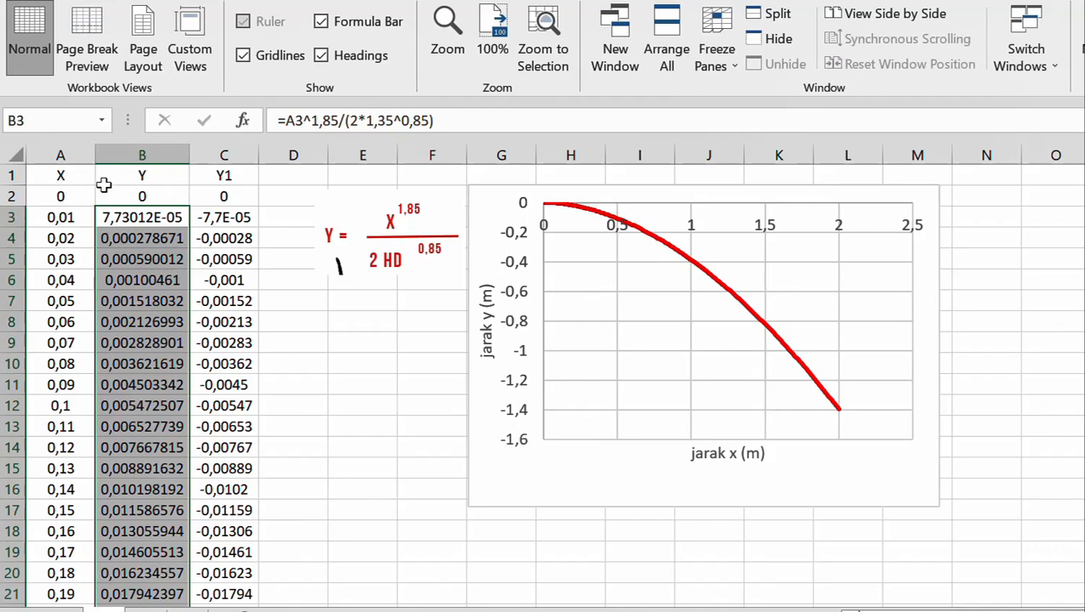
Switch the chart series' Y values to the Y column range B2:B202 and inspect the formula in C3
click(654, 241)
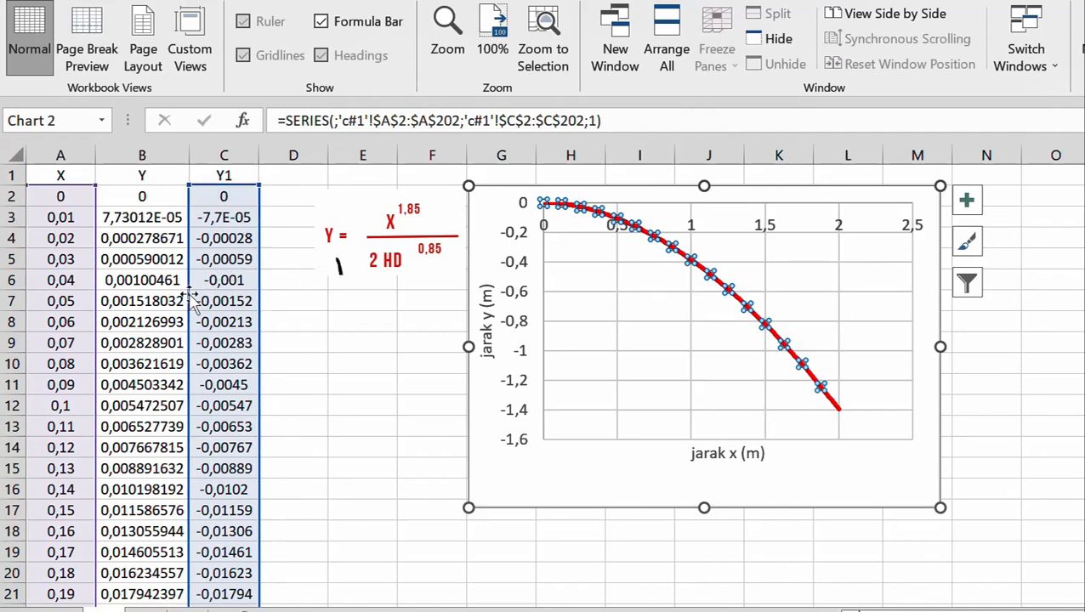
drag(194, 298, 175, 300)
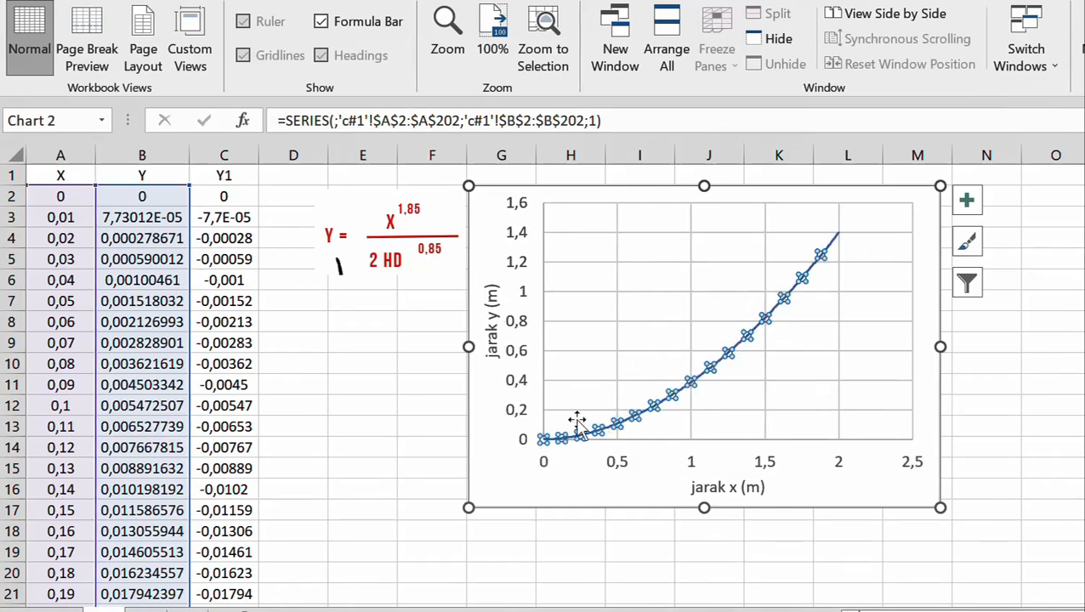
click(228, 220)
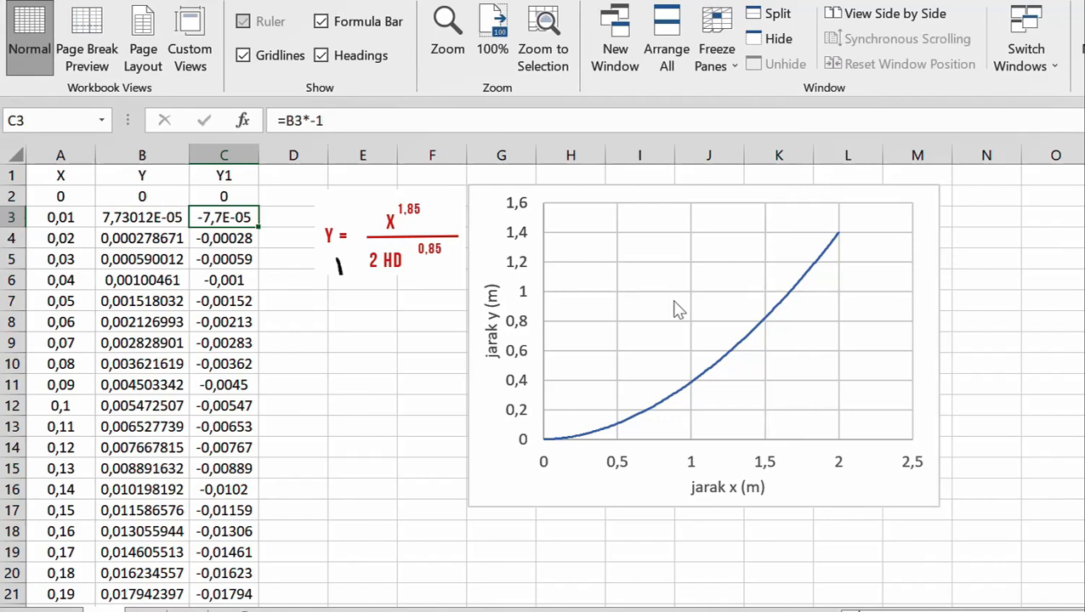
Set the chart series' Y values back to the Y1 column range C2:C202 and deselect the chart
click(720, 348)
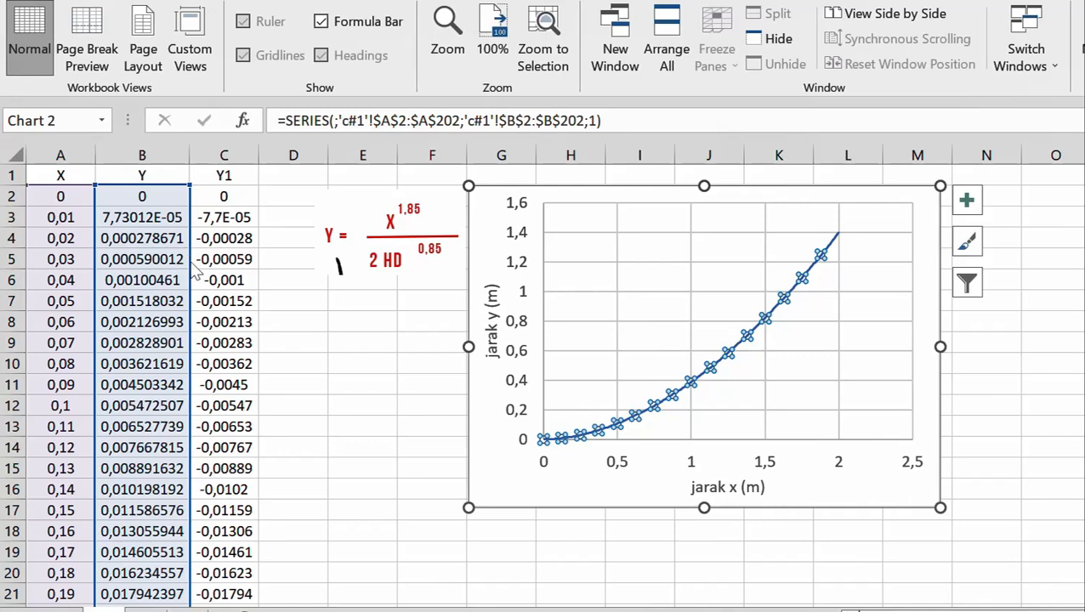
drag(194, 264, 204, 269)
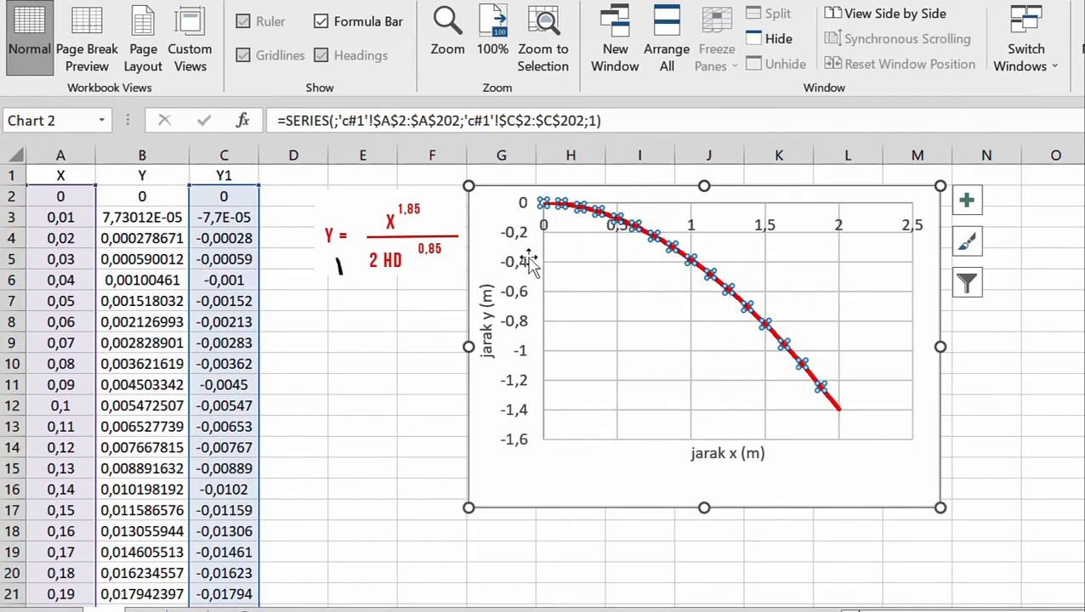
click(417, 367)
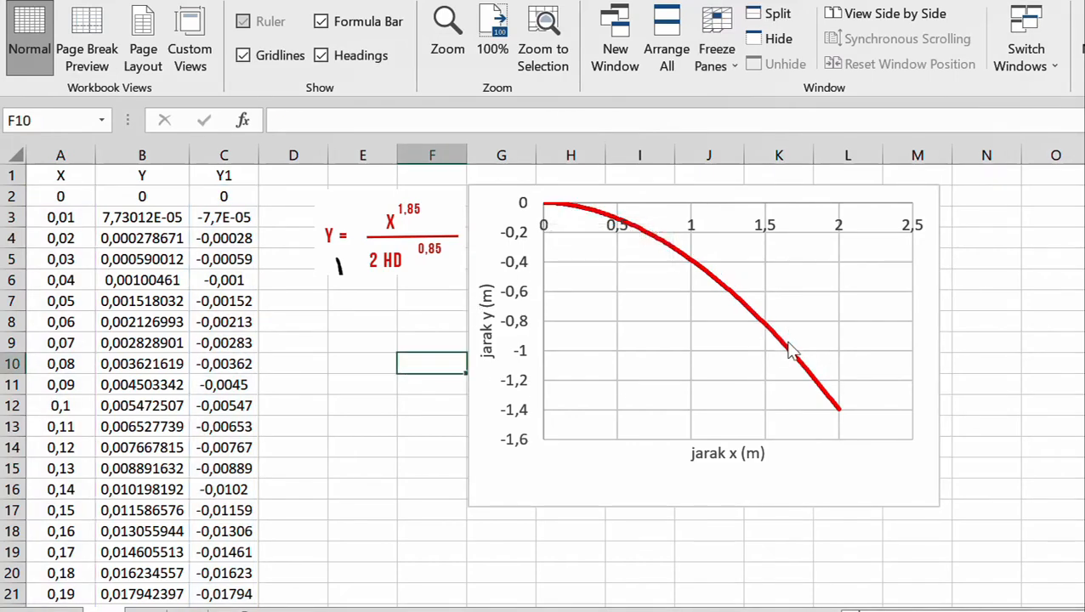
mouse_move(791, 350)
click(1043, 609)
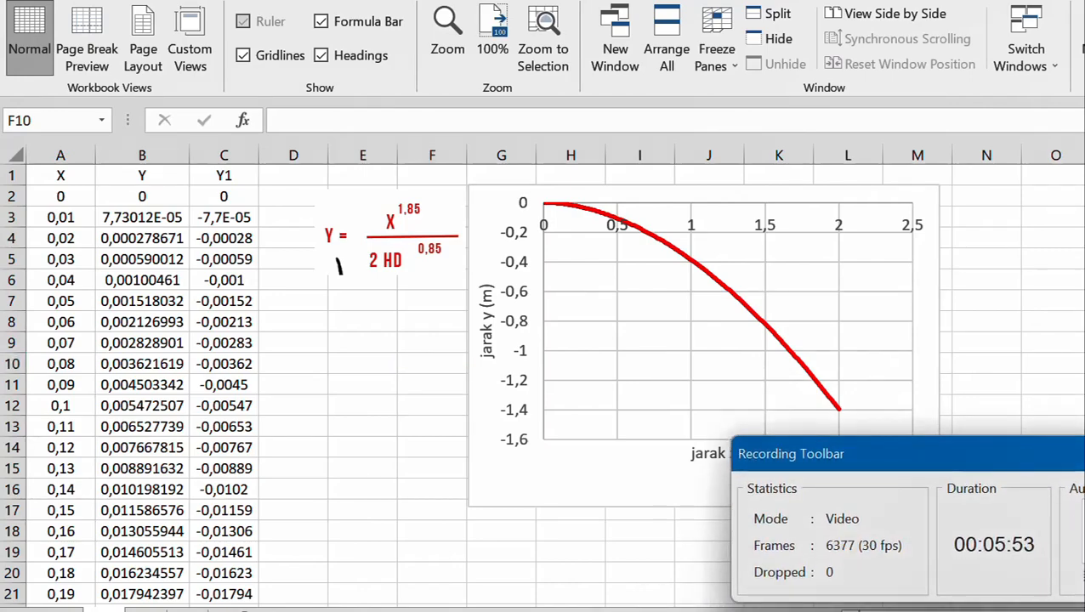
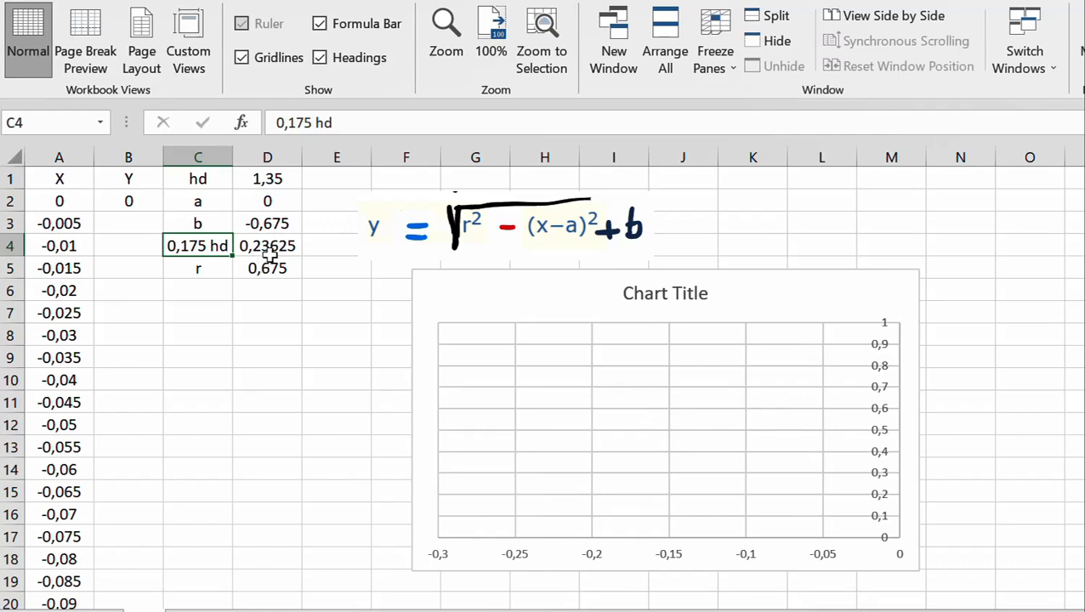
Compare the 0,175 hd value in D4 with the last X values at the end of column A
click(283, 247)
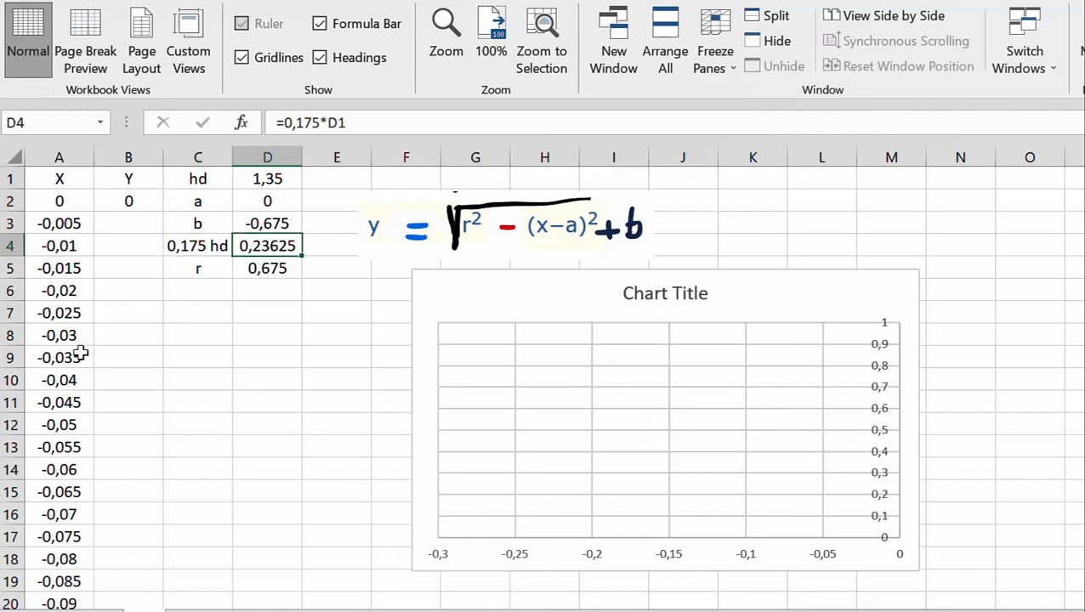
scroll(57, 423, down, 12)
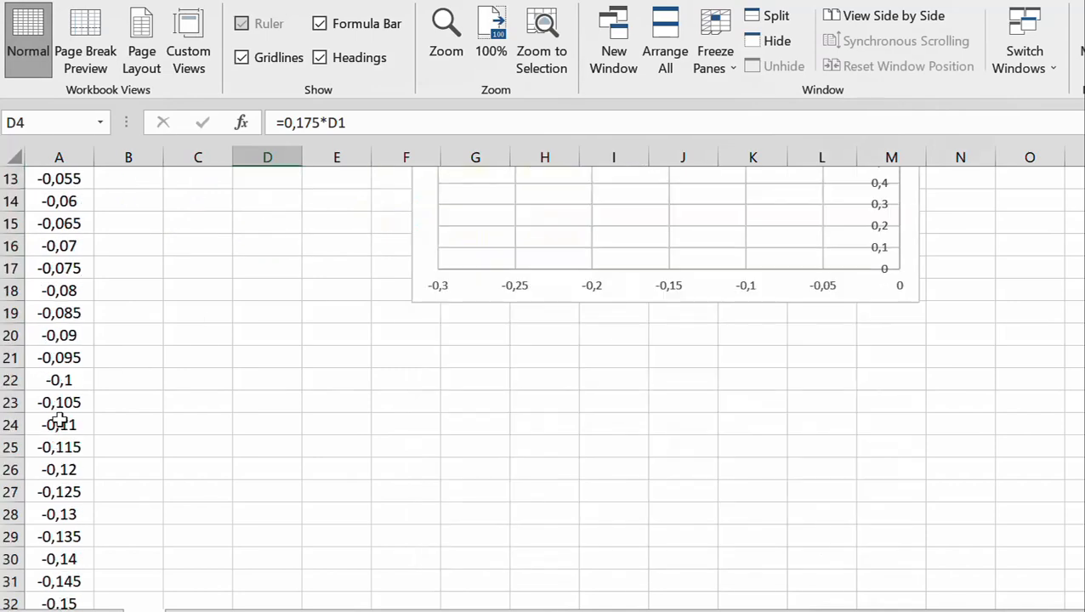
scroll(57, 422, up, 12)
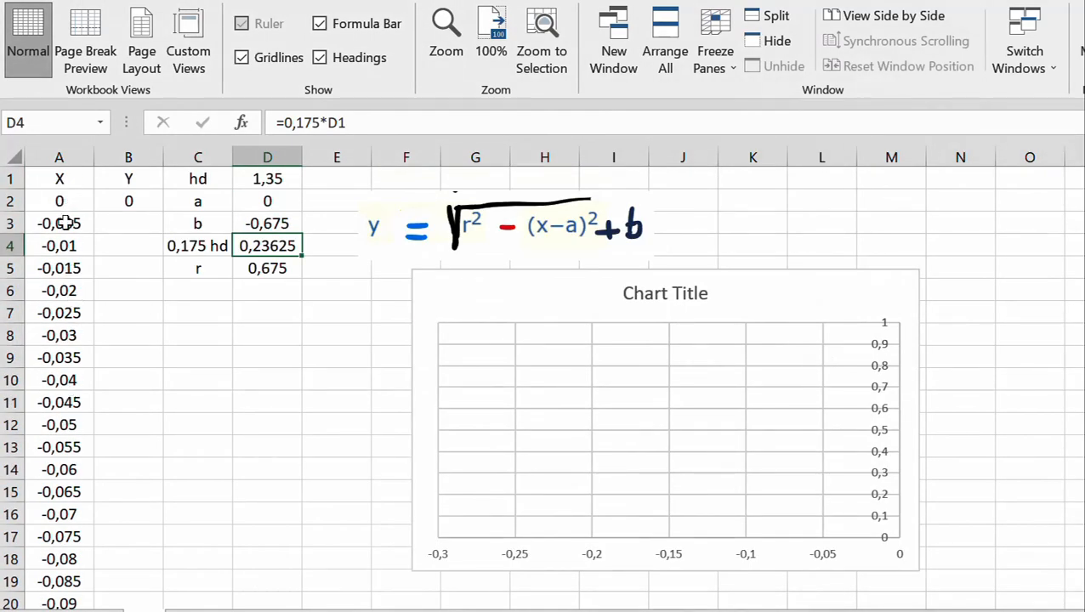
scroll(53, 403, down, 4)
scroll(52, 403, down, 9)
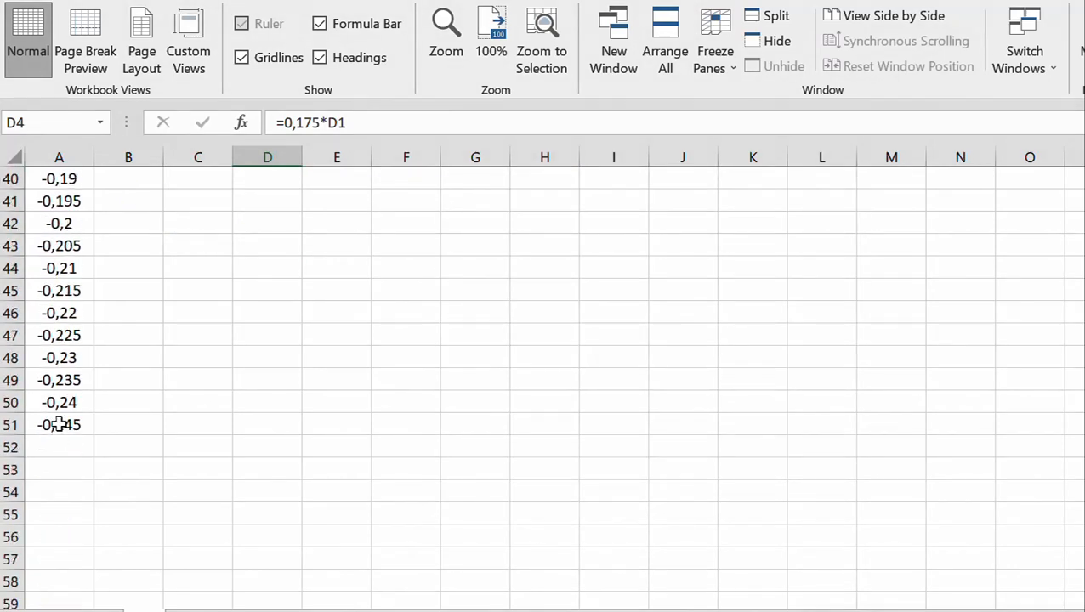
click(60, 380)
scroll(316, 353, up, 4)
scroll(316, 353, up, 9)
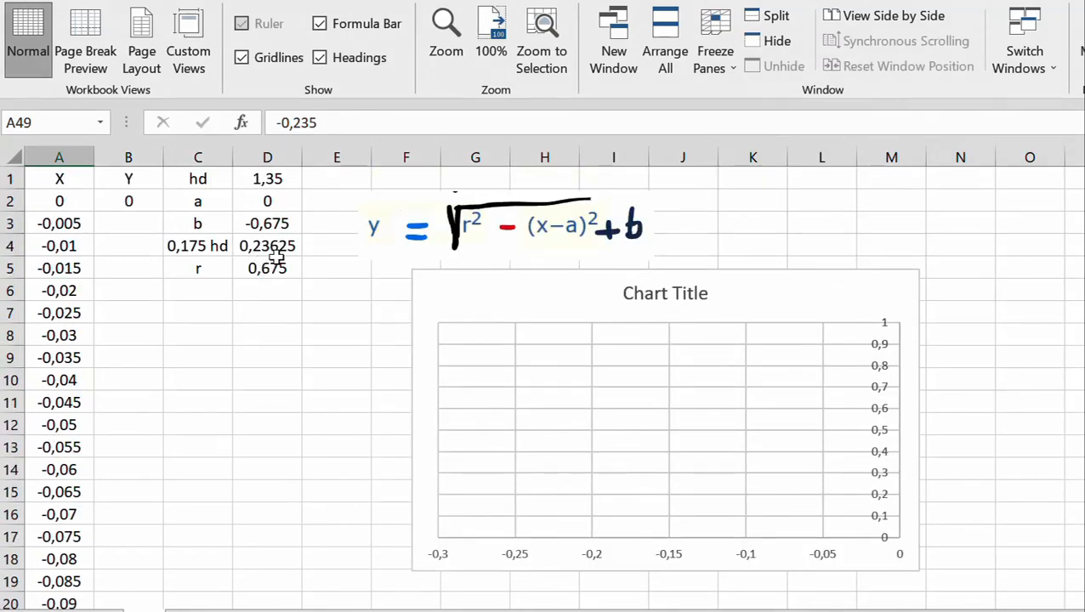
scroll(56, 493, down, 8)
scroll(56, 493, down, 4)
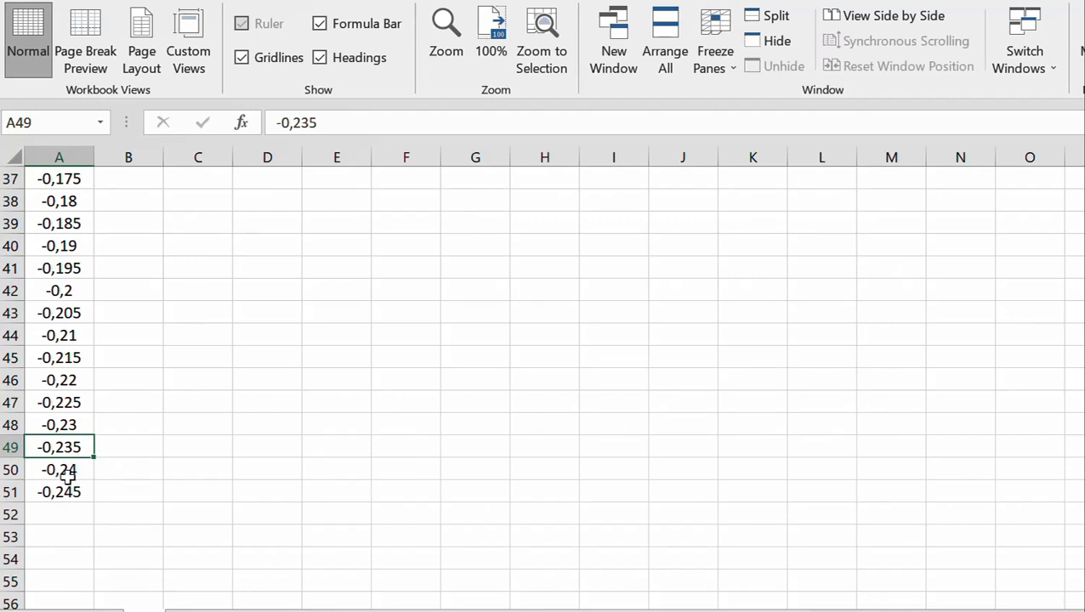
Replace the X value in A50 with the formula =-D4, the negative of the 0,175 hd value
click(65, 472)
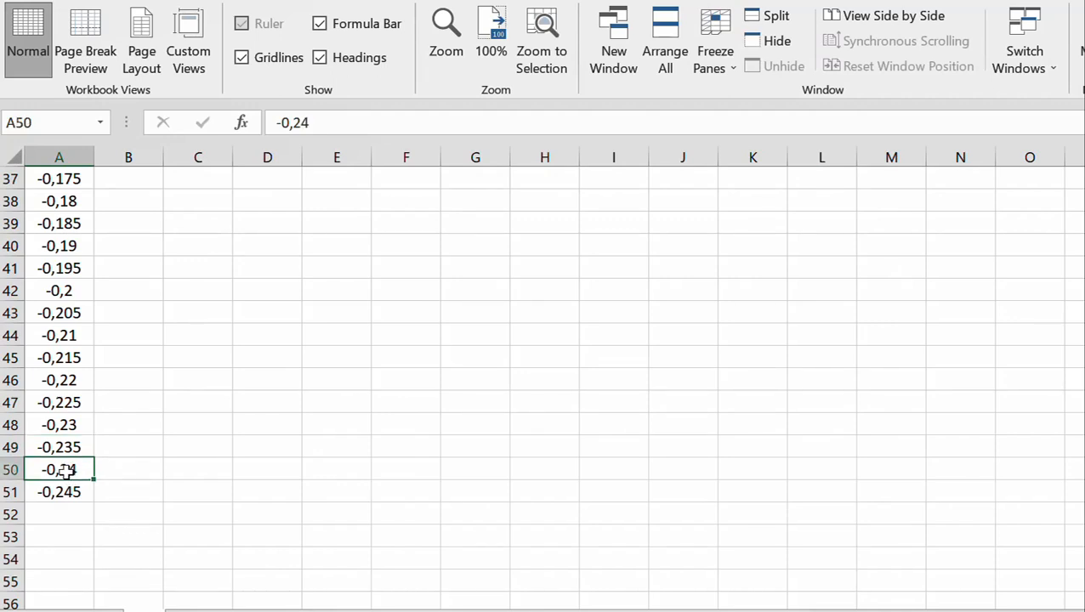
text(=)
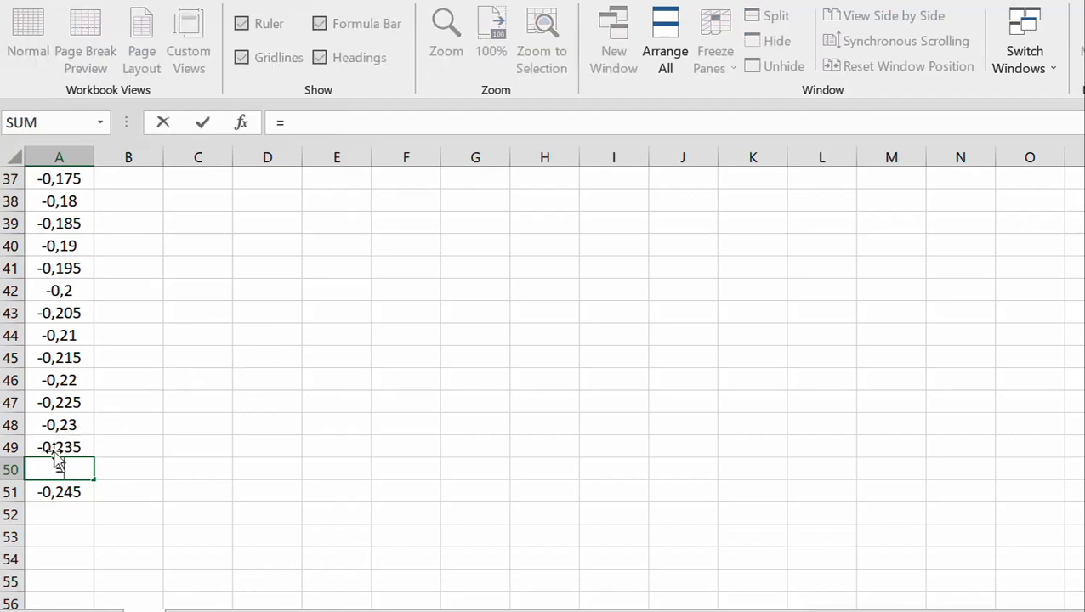
scroll(382, 376, up, 9)
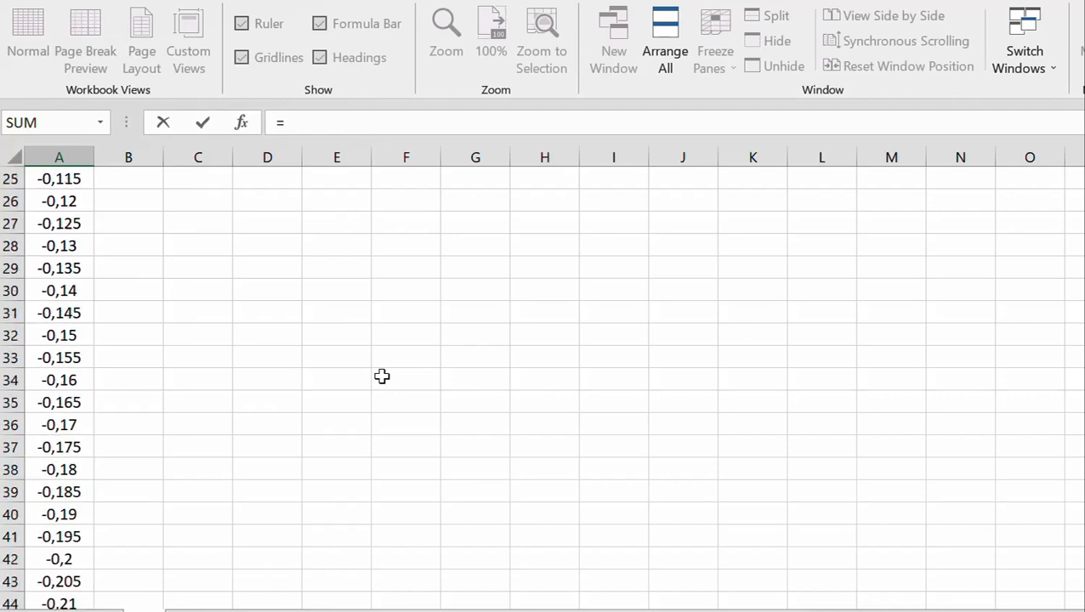
scroll(381, 376, up, 3)
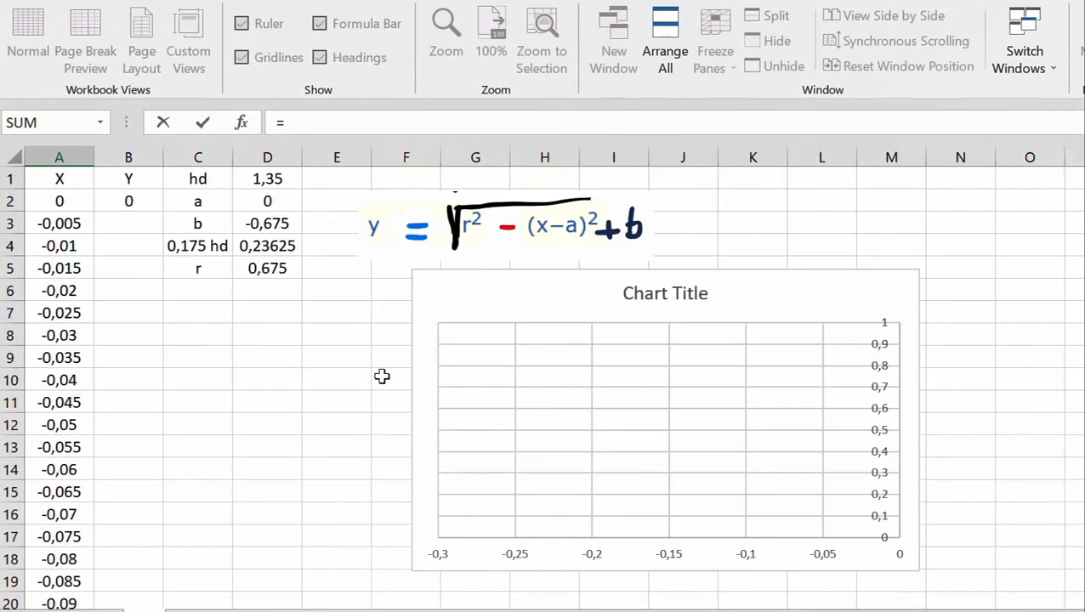
click(280, 246)
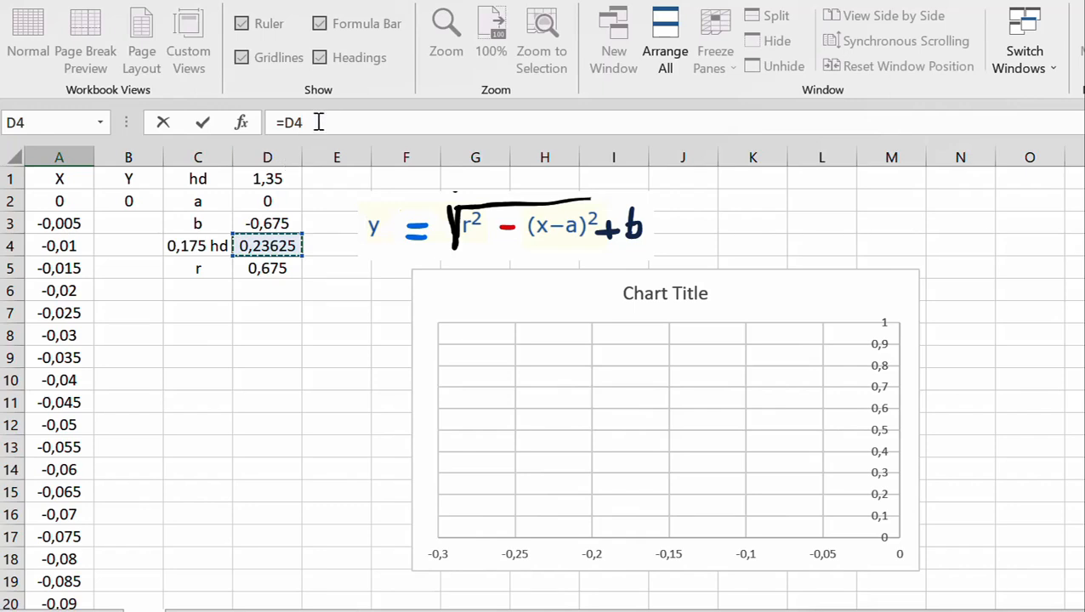
click(283, 122)
text(-)
key(Return)
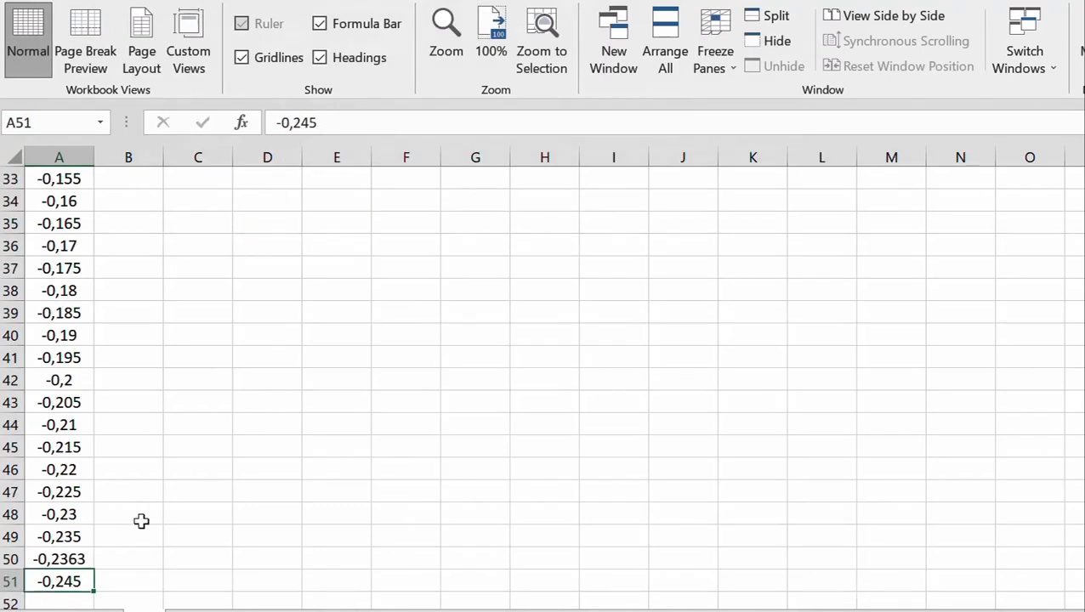
Delete the leftover X value in A51 and check the formula in A50
click(61, 599)
click(68, 580)
key(Delete)
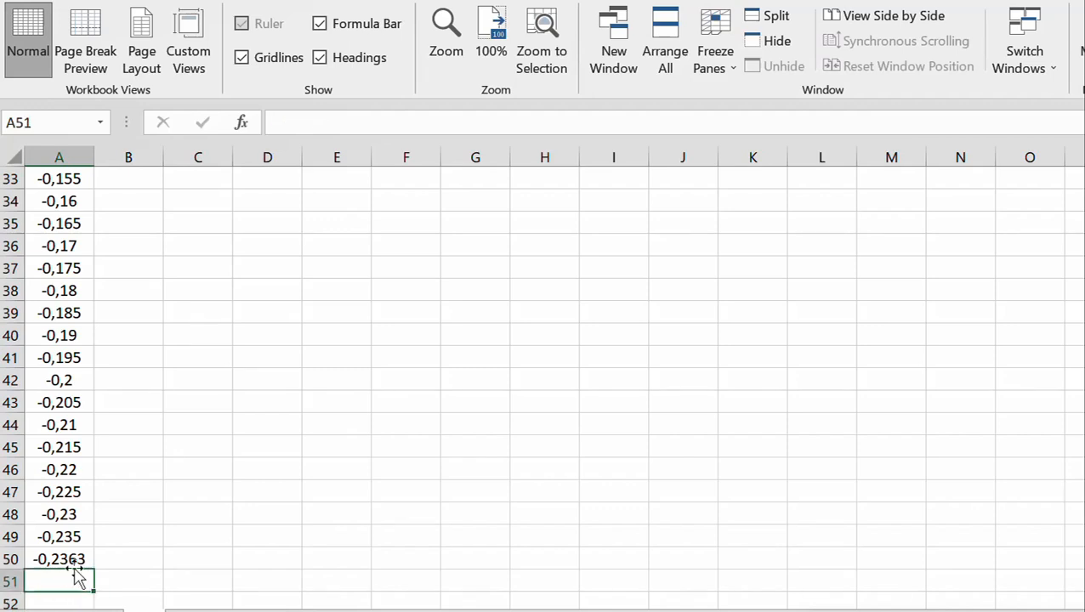
click(73, 557)
scroll(199, 505, up, 11)
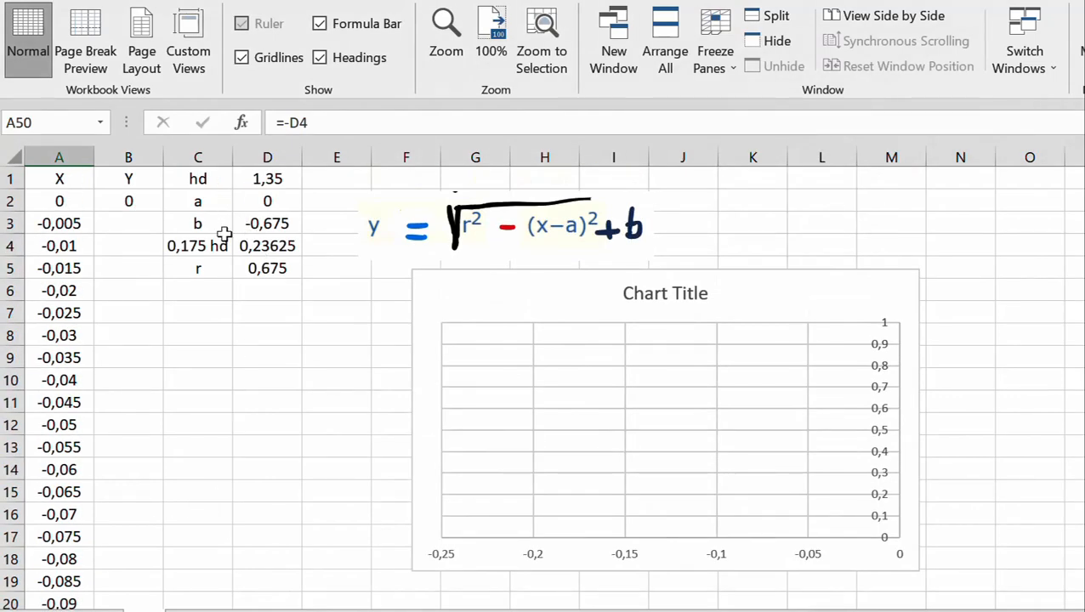
Start the circle formula in B3 with the squared radius as an absolute reference: =($D$5^2
click(130, 226)
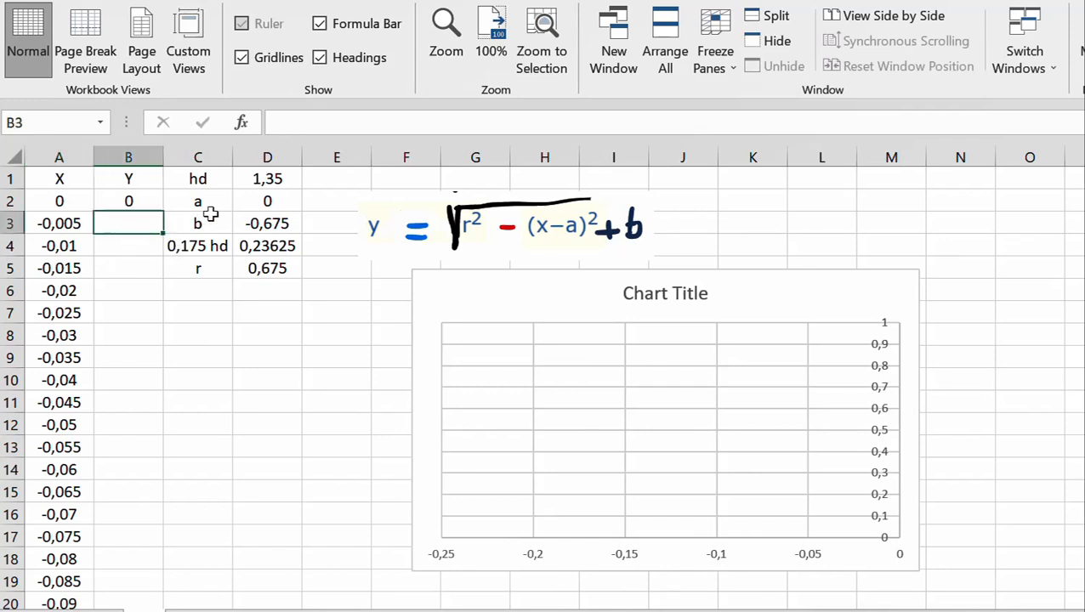
text(=)
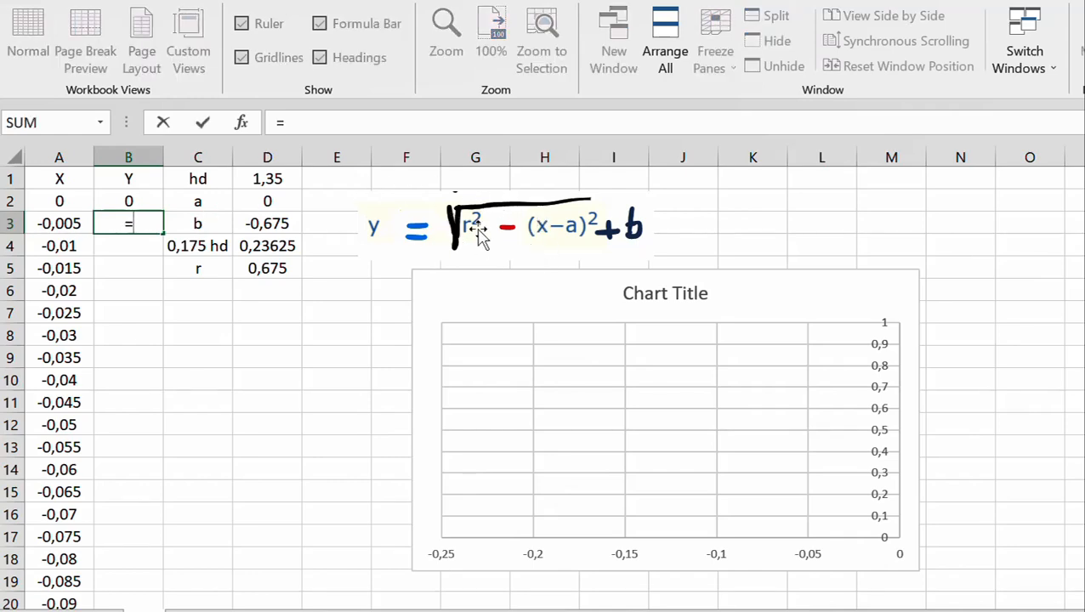
text(()
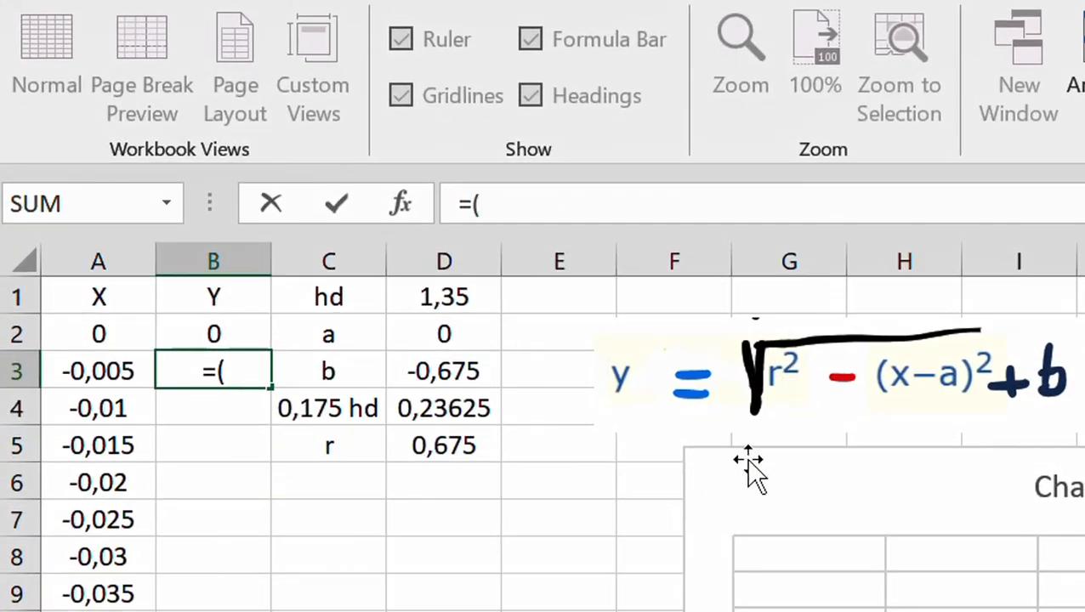
click(447, 450)
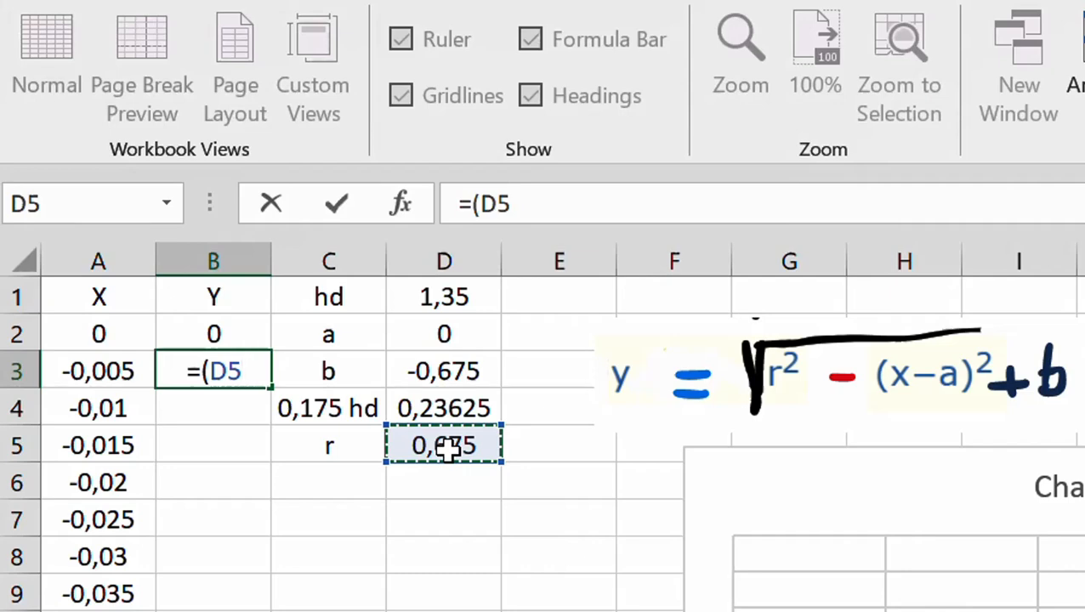
key(F4)
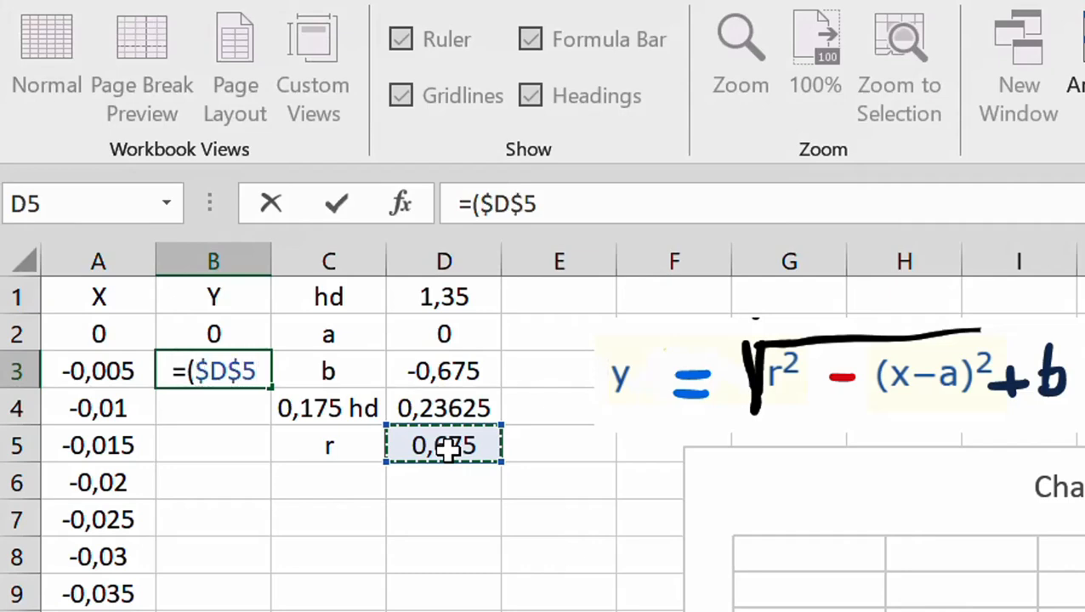
text(^)
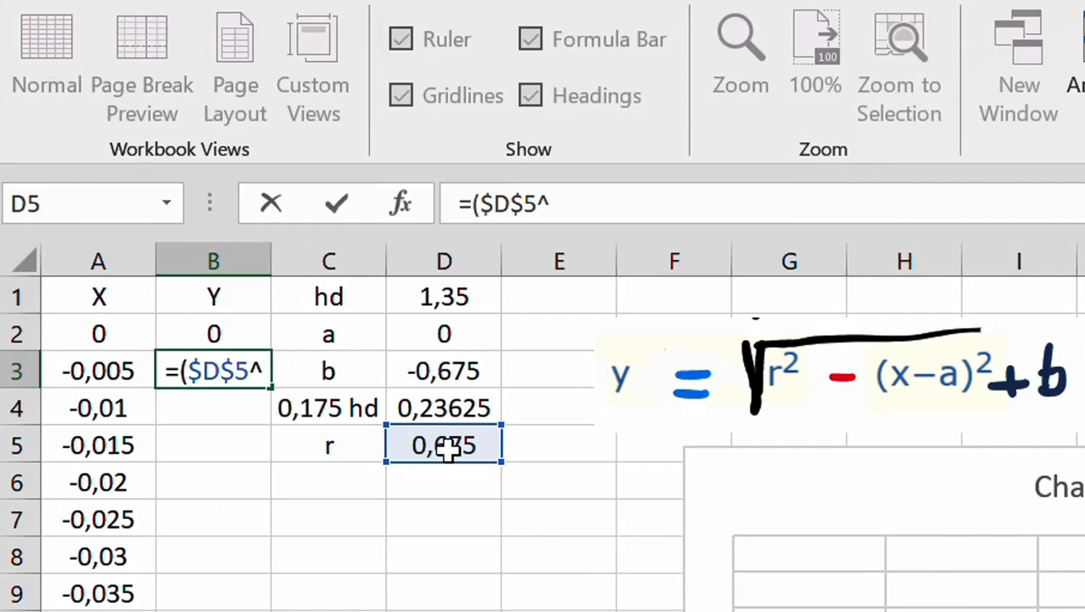
text(2)
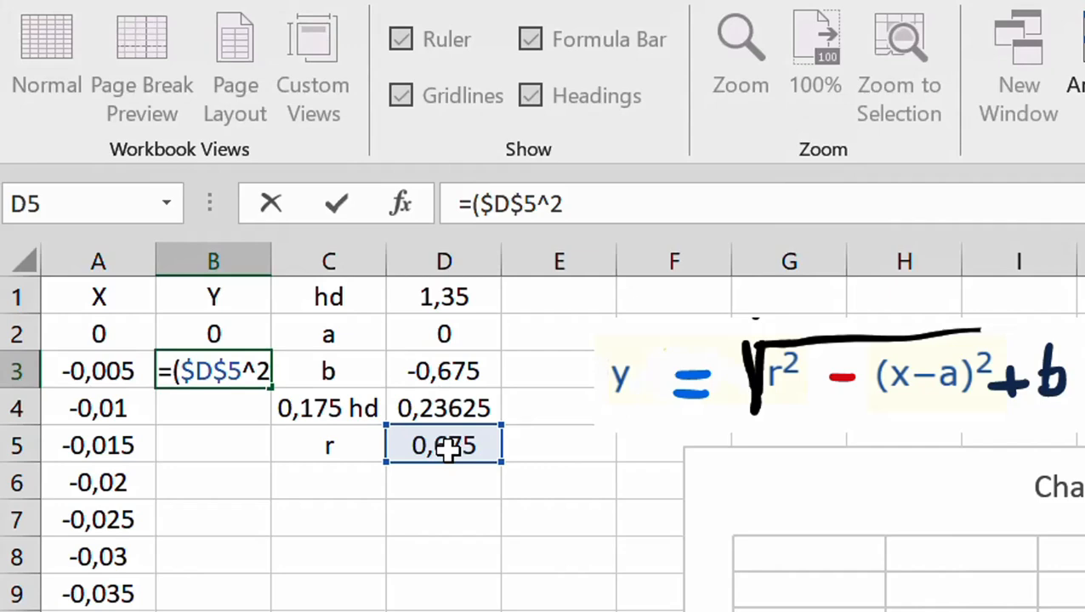
text(-)
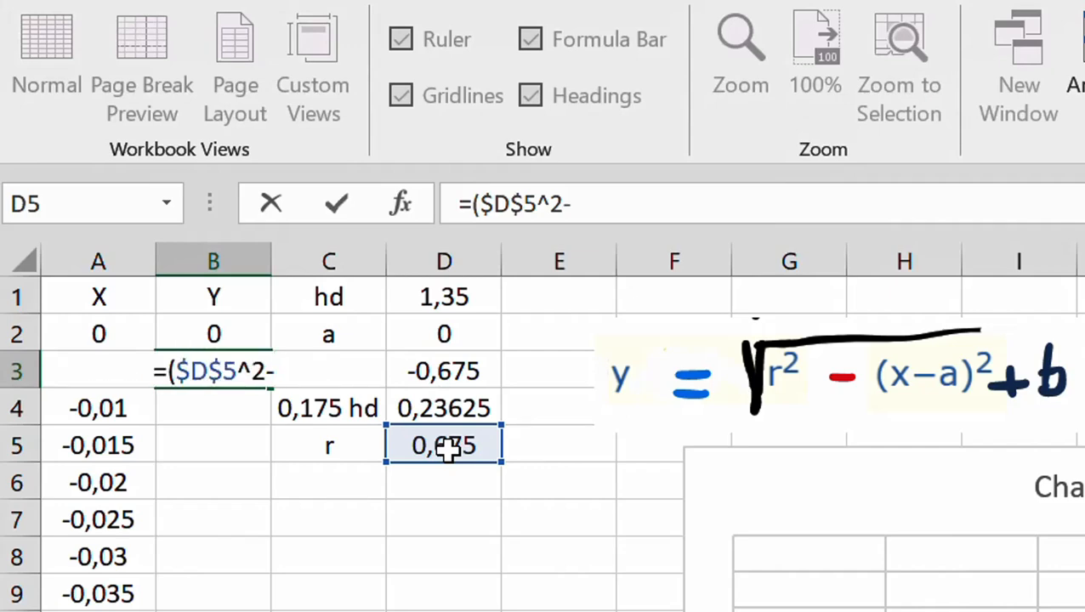
text(()
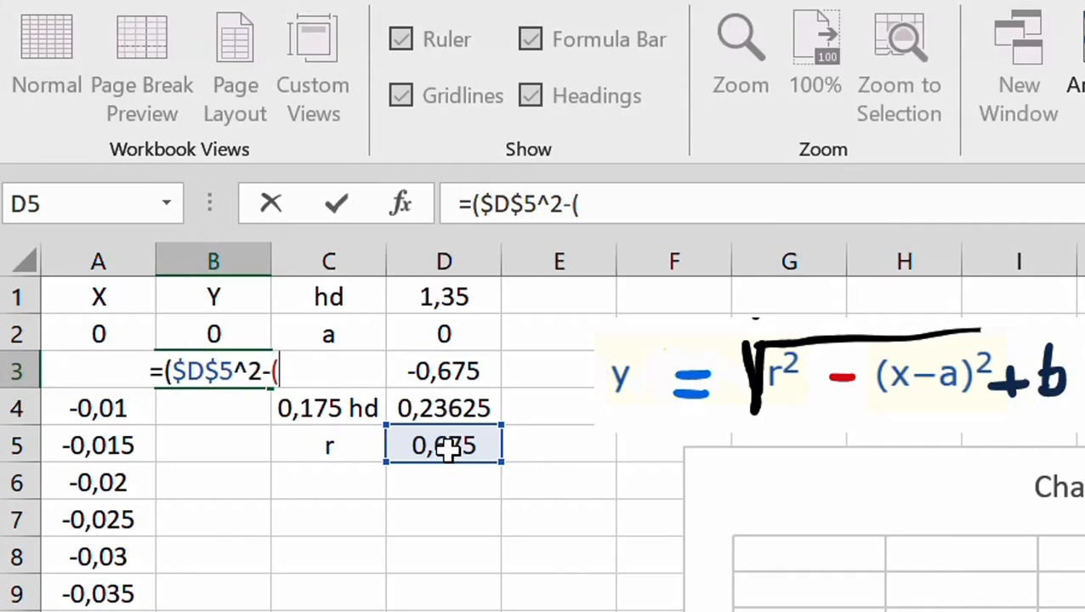
Continue the B3 formula by subtracting the squared difference of X and a: -(A3-$D$2)^2
click(126, 385)
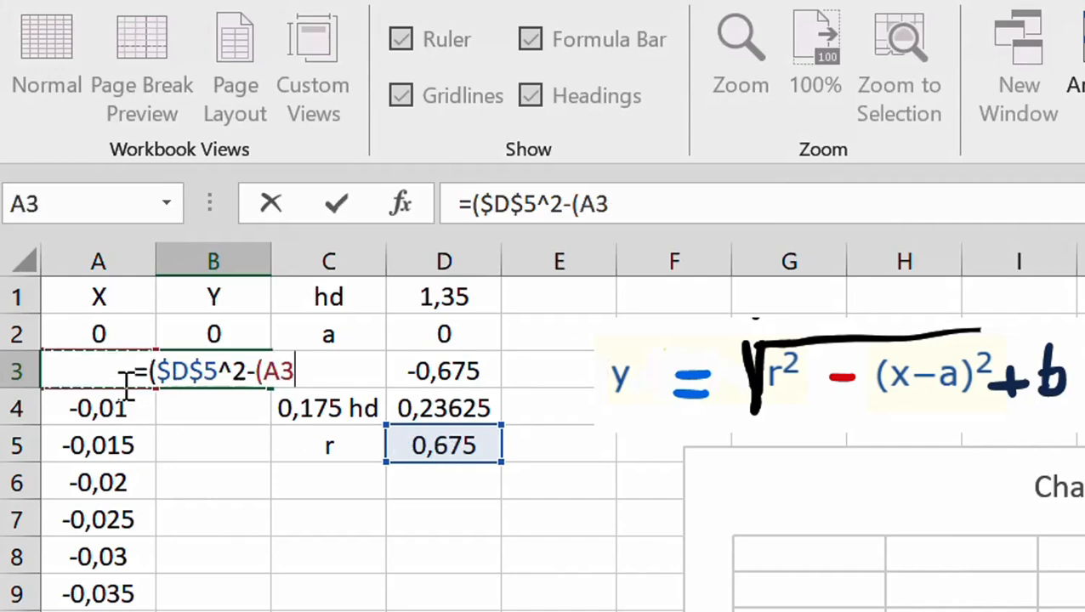
text(-)
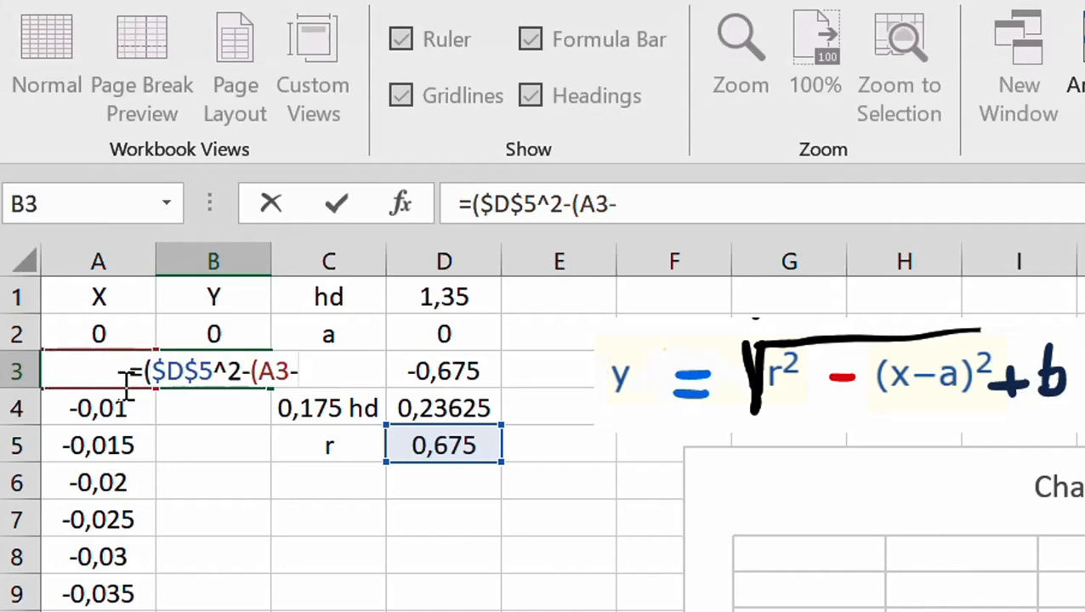
click(438, 333)
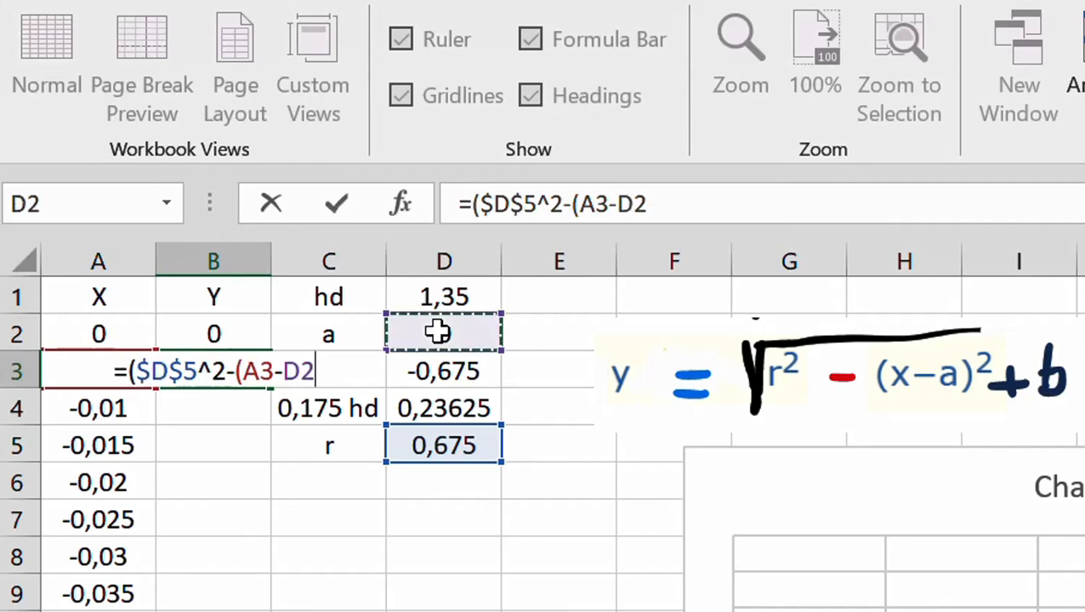
key(F4)
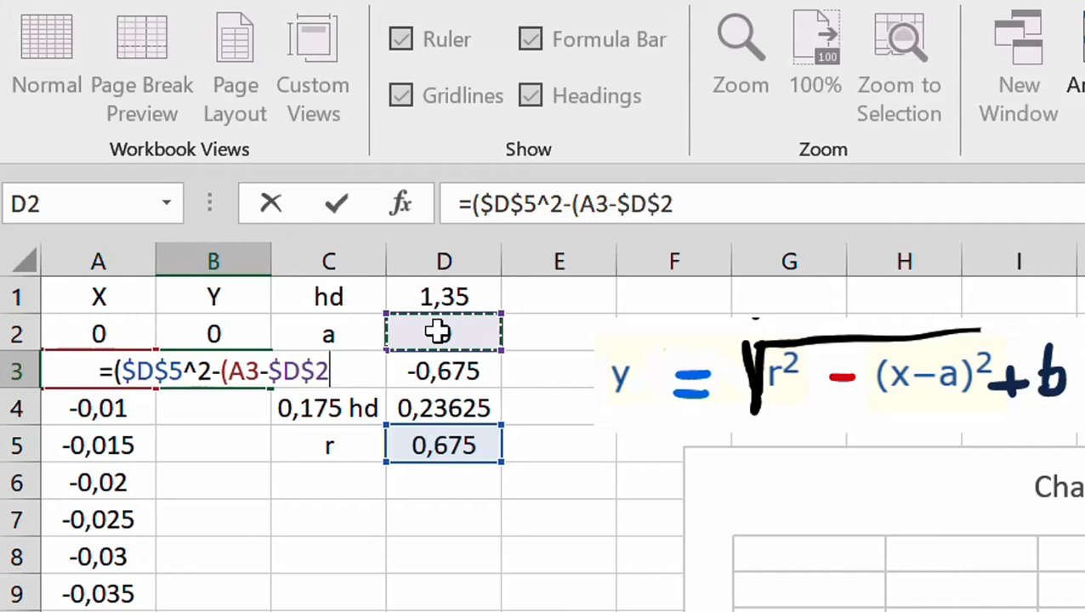
text())
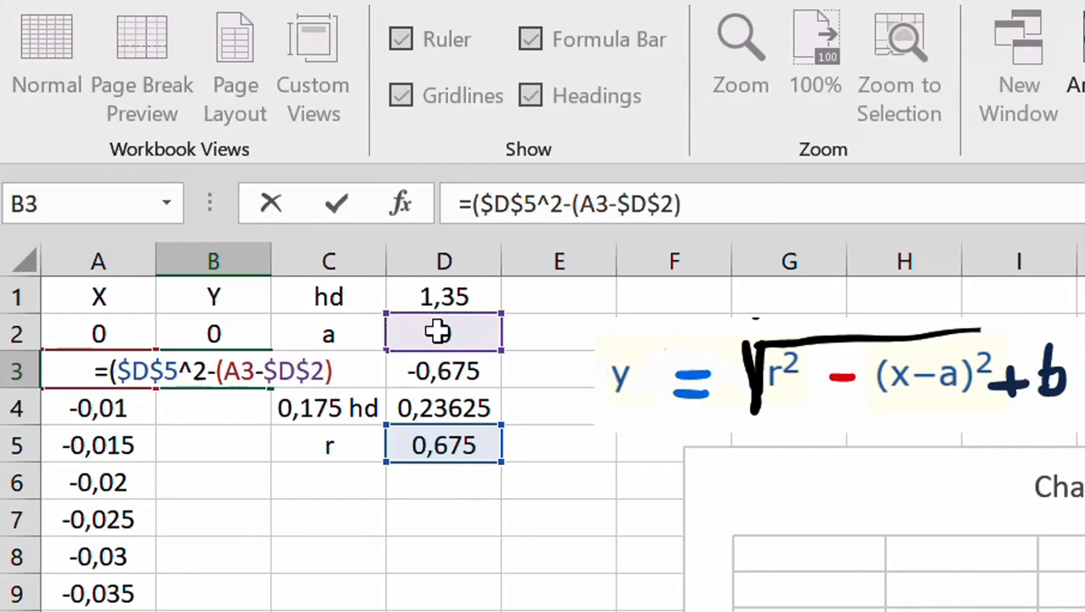
text(^2)
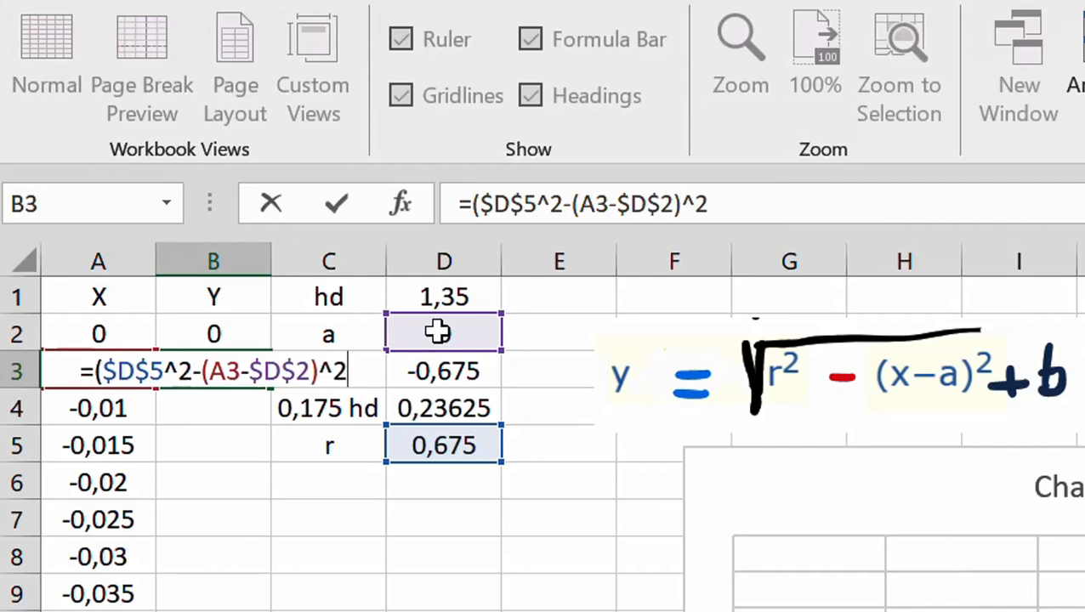
text())
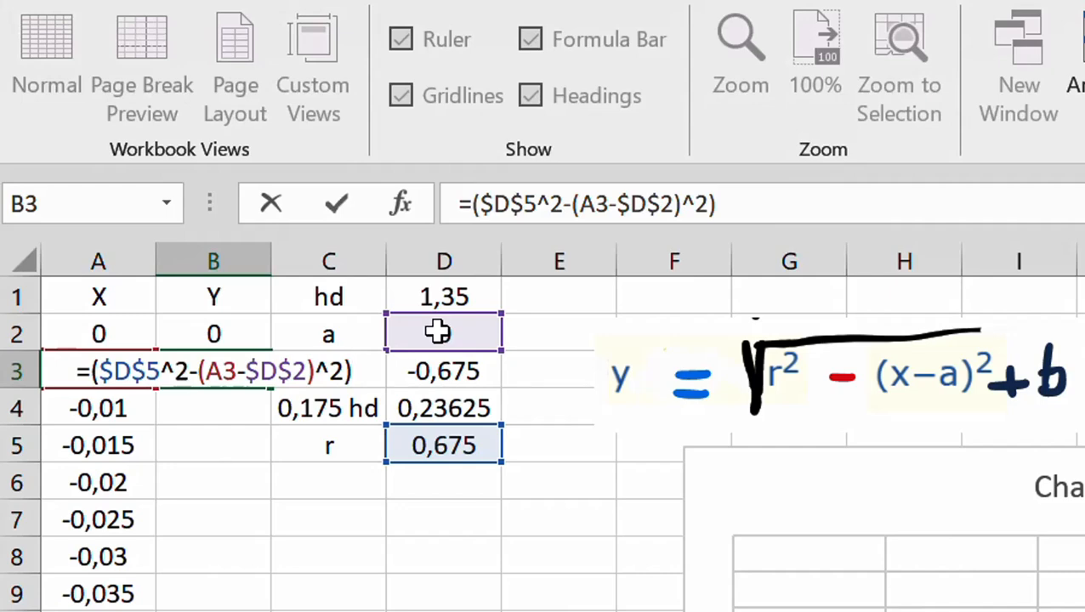
text(^0,5)
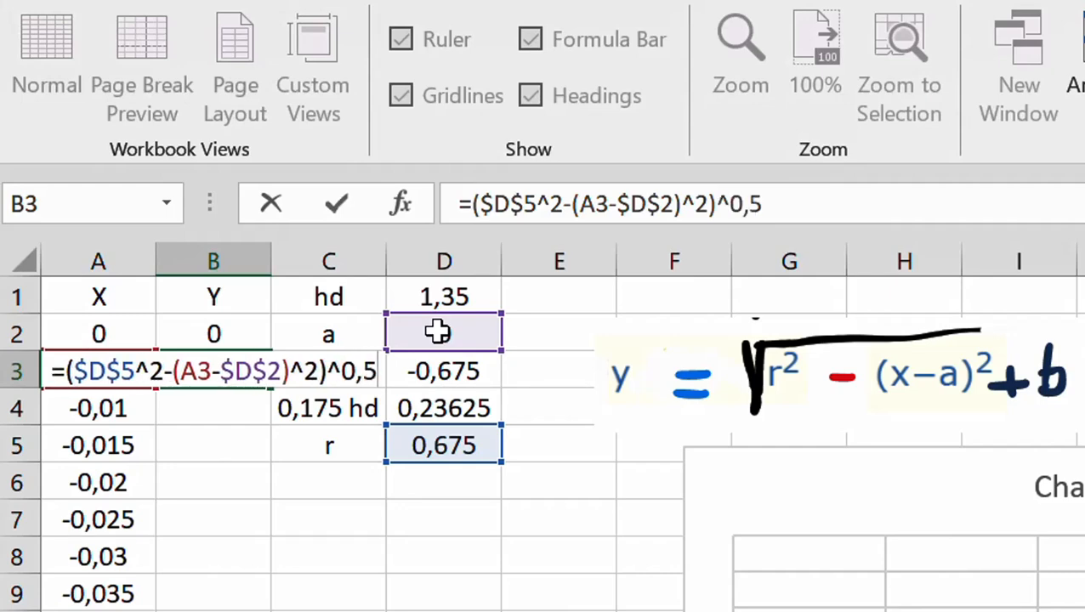
text(+)
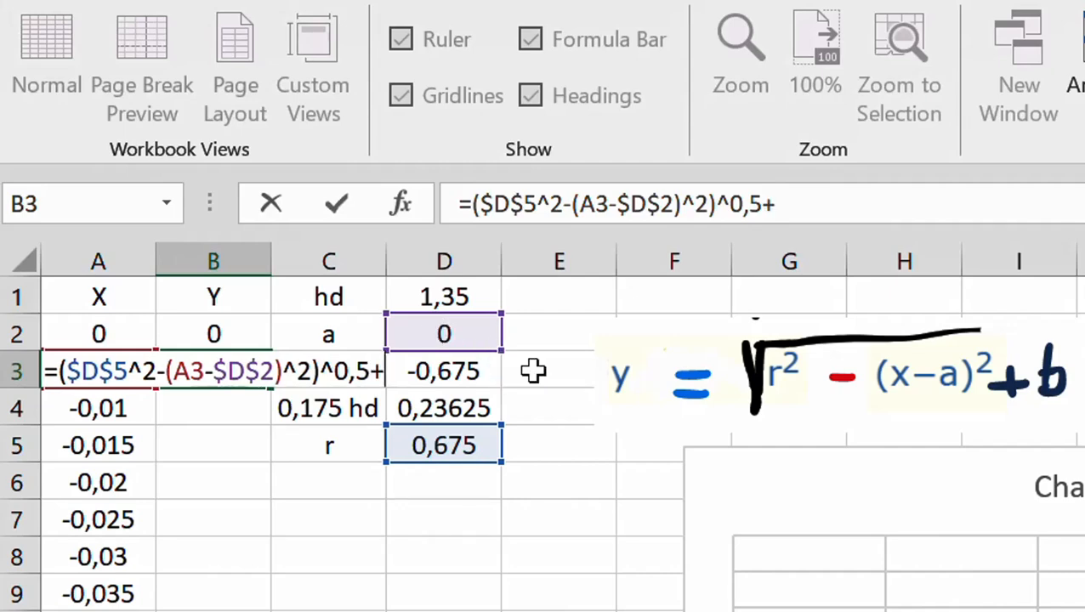
Complete the B3 formula with the square root and the b term, )^0,5+D3, and select B3 again
click(459, 371)
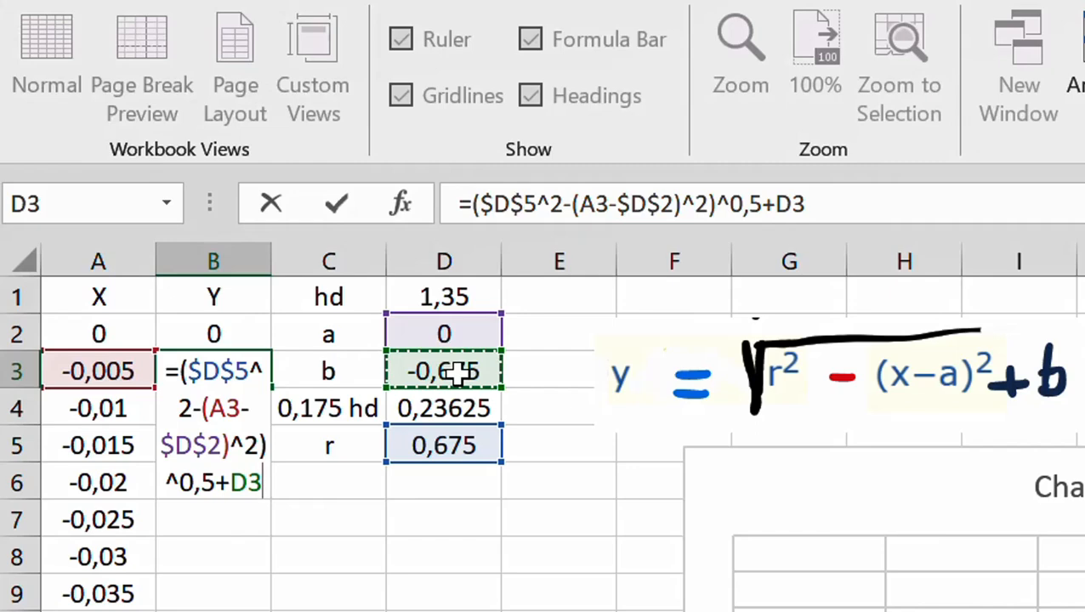
key(Return)
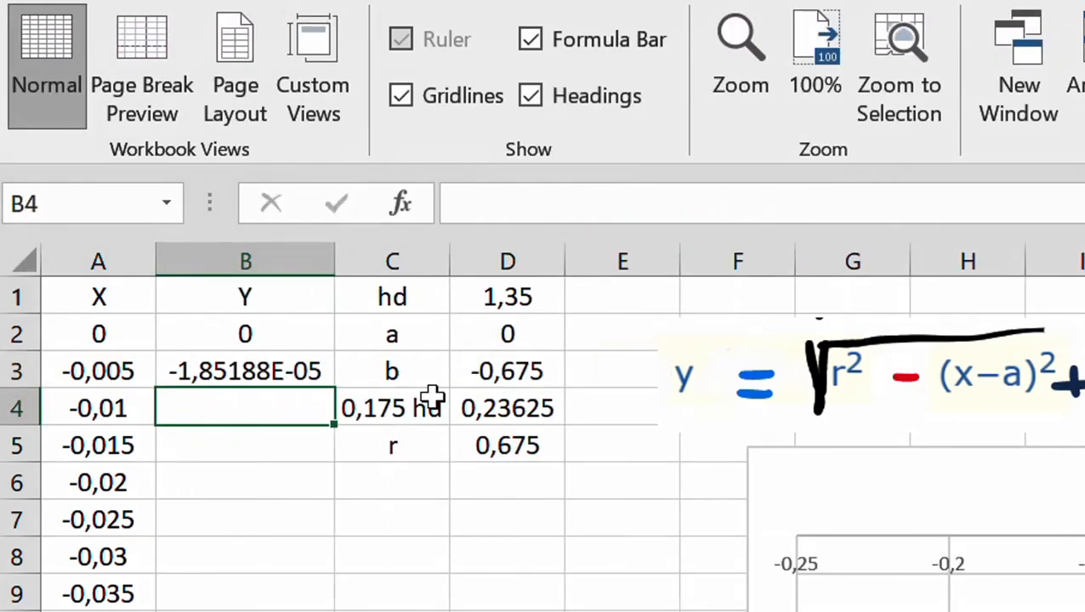
click(285, 366)
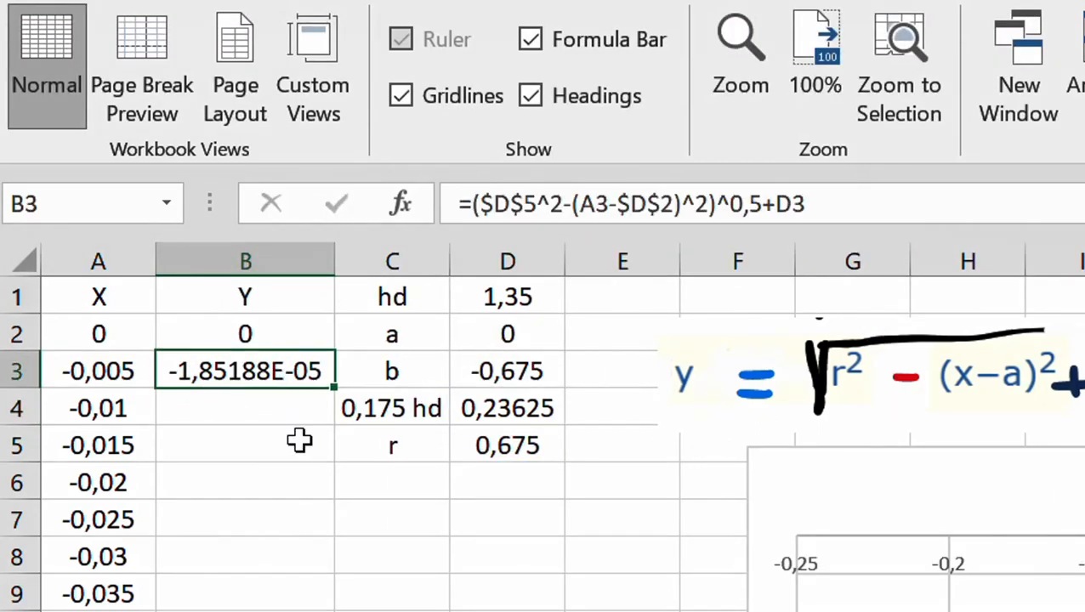
Make the b term in the B3 formula an absolute reference, $D$3, and check the formula's cell references
click(795, 191)
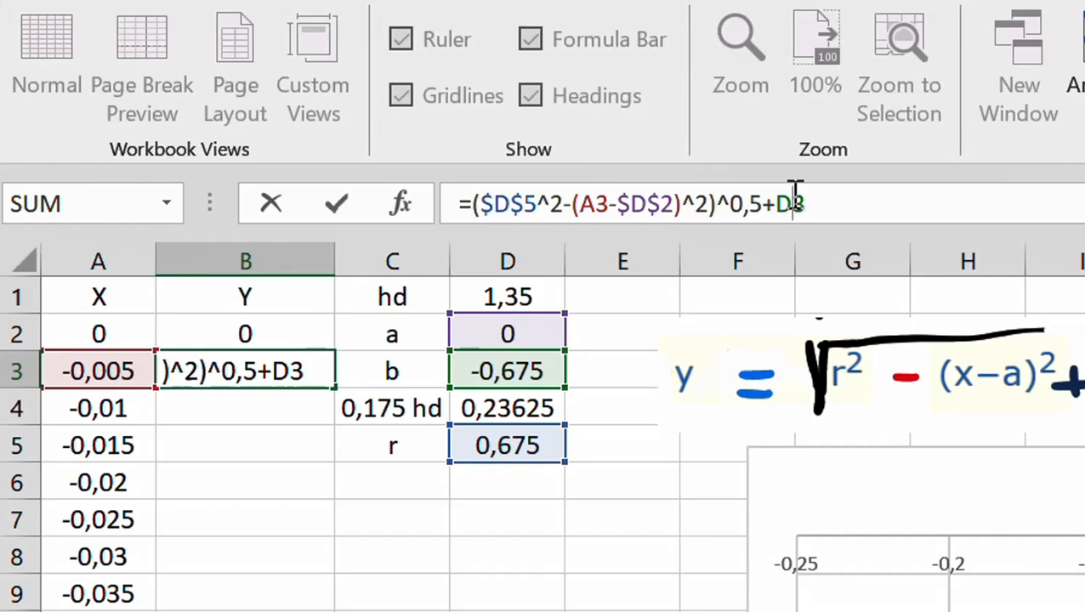
key(F4)
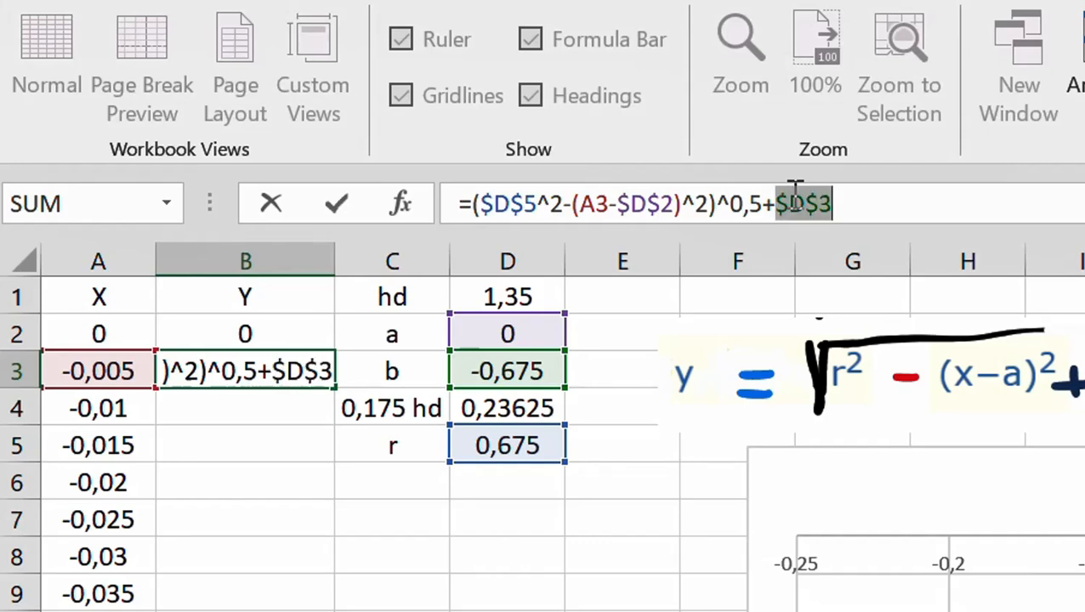
key(Return)
click(253, 383)
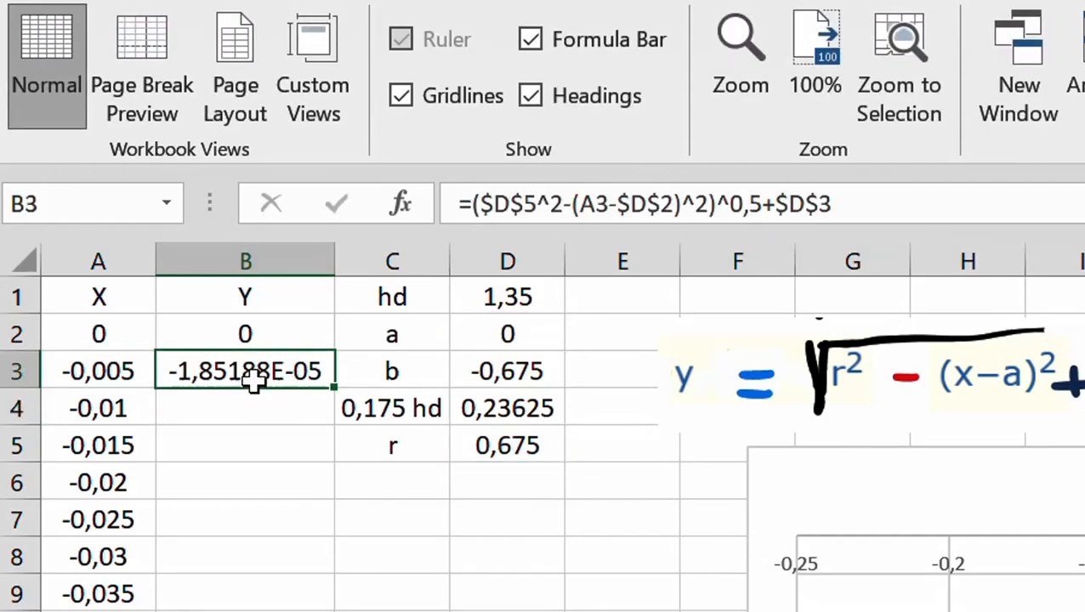
click(992, 204)
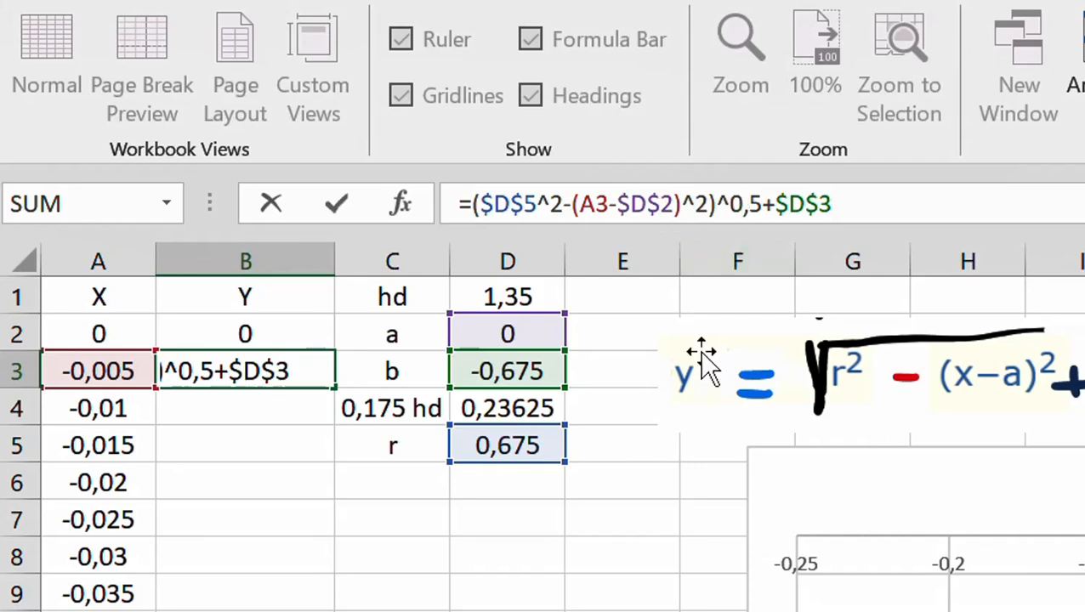
key(Return)
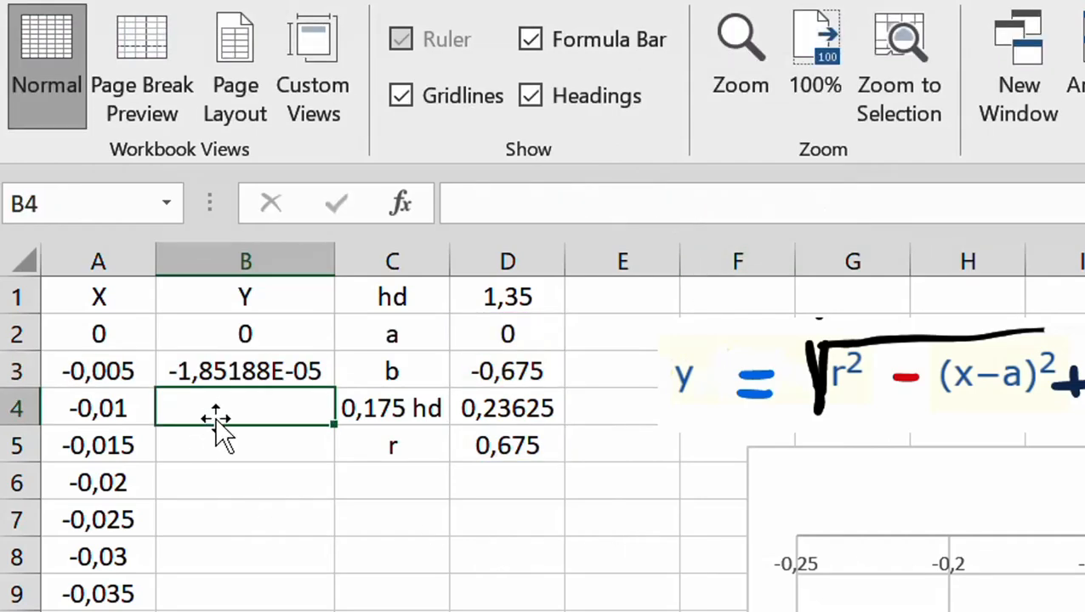
Fill the B3 circle formula down column B for all the X values
click(263, 370)
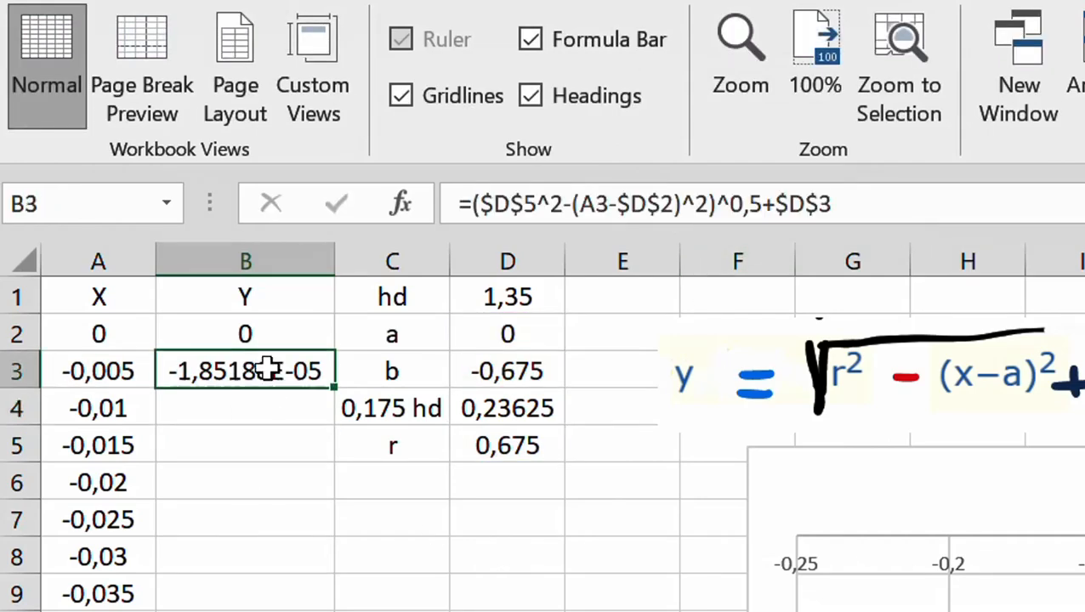
double_click(334, 388)
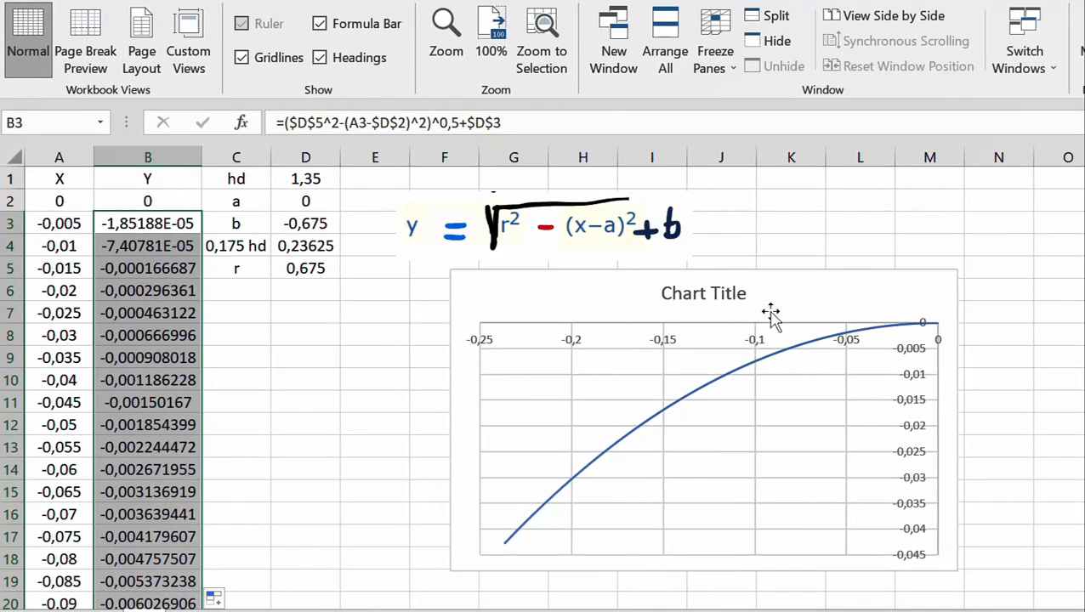
mouse_move(929, 330)
Copy the X and Y values in A3:B50
mouse_move(939, 332)
click(63, 223)
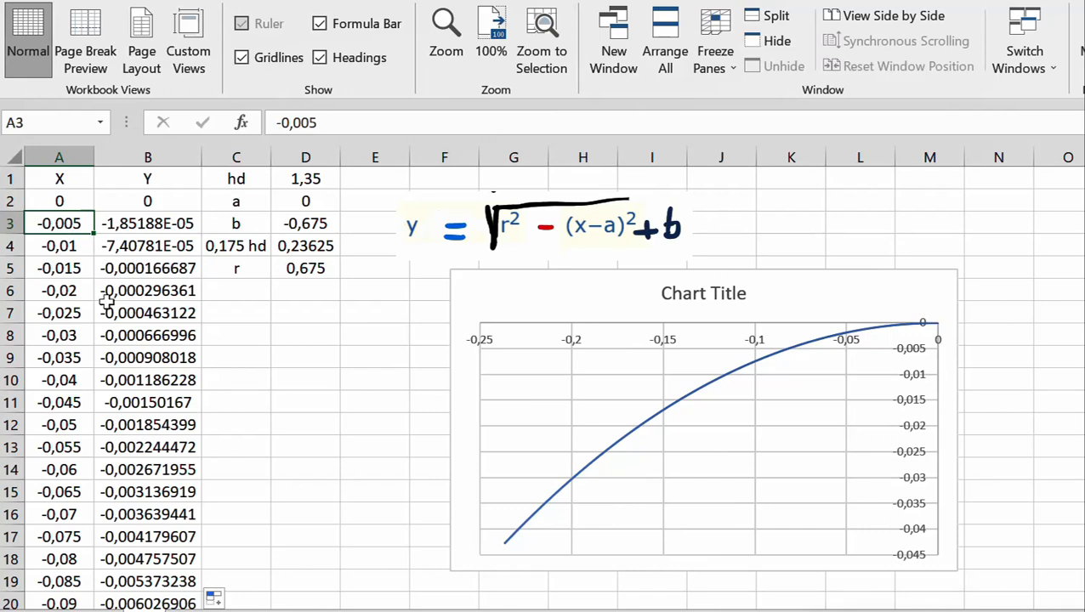
scroll(119, 313, down, 14)
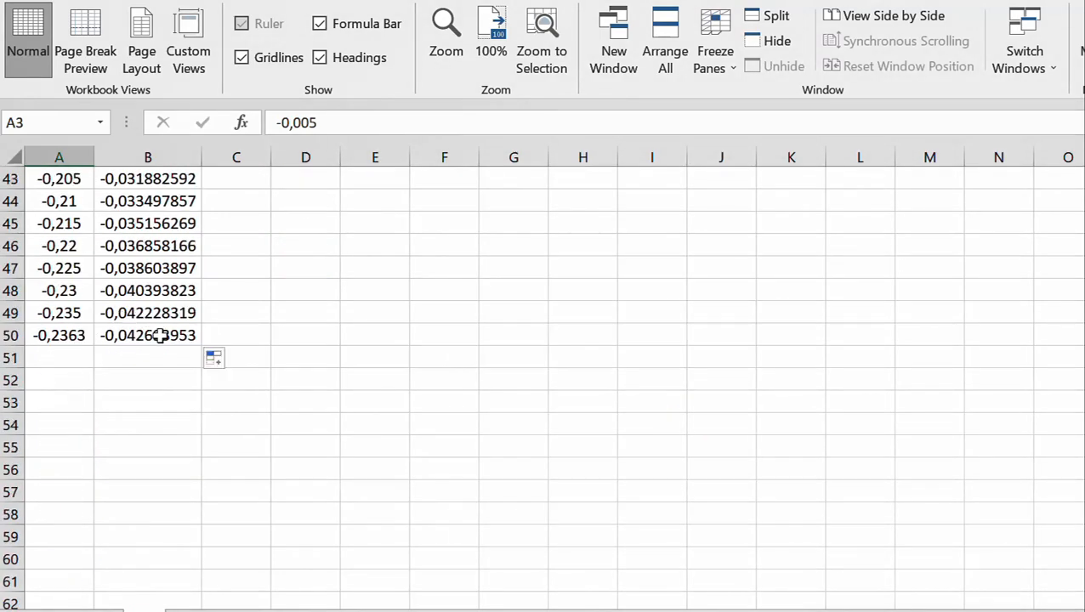
shift+click(159, 336)
key(ctrl+c)
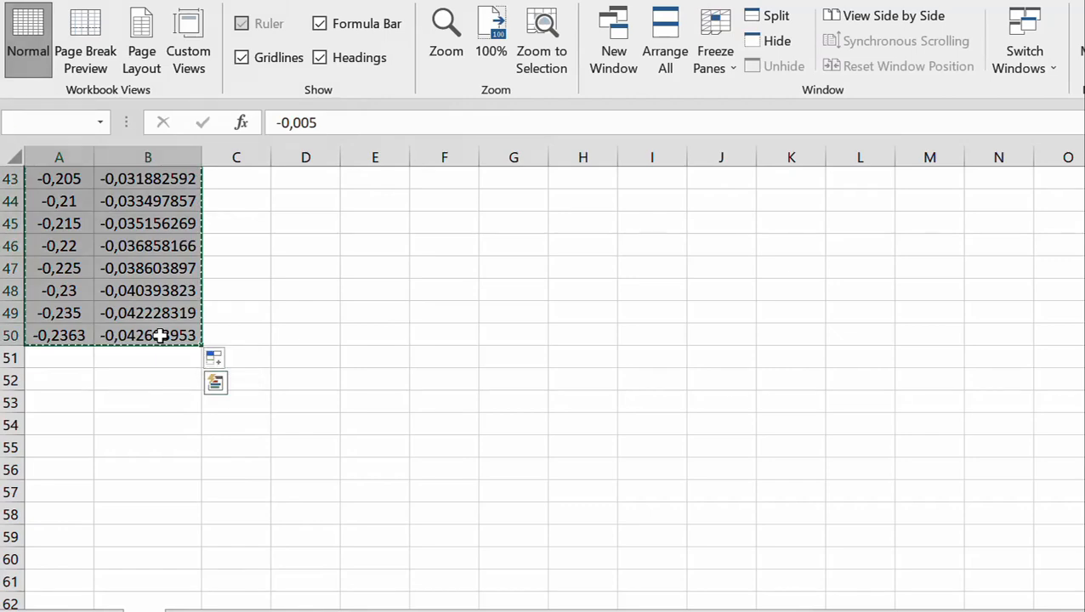
On the c#1 sheet, paste the copied X and Y data as values below the existing table, starting at A203
click(107, 610)
scroll(216, 349, down, 20)
scroll(218, 349, down, 20)
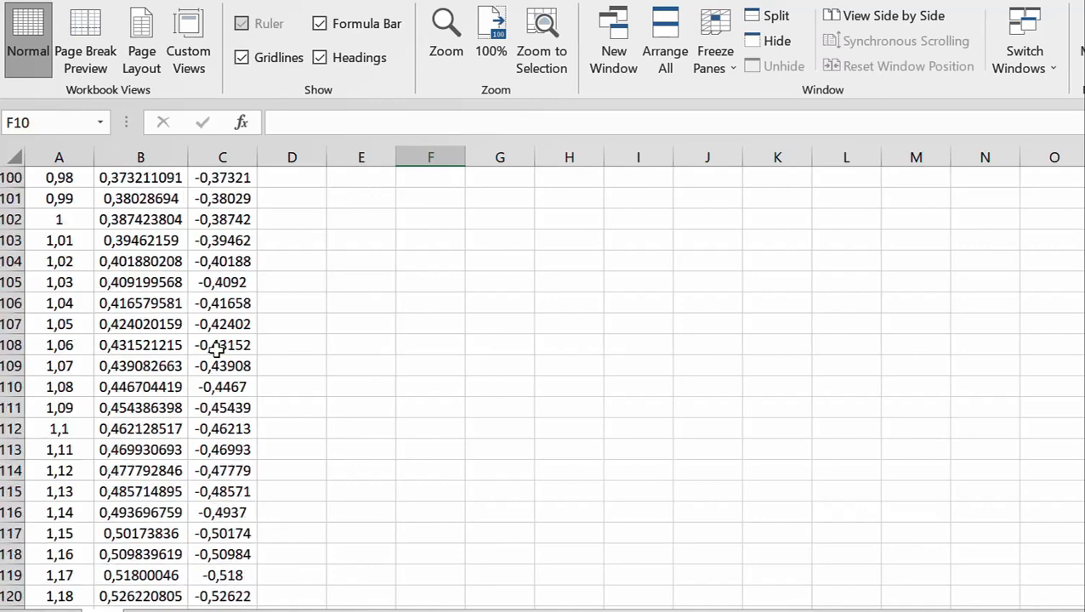
scroll(218, 345, down, 16)
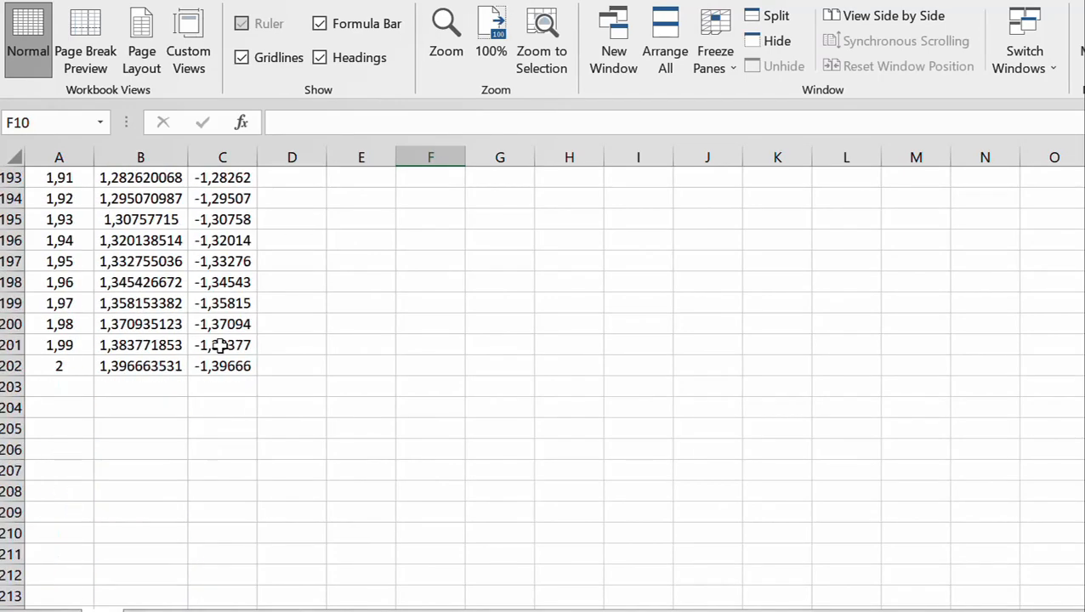
scroll(218, 346, up, 4)
click(72, 337)
click(75, 322)
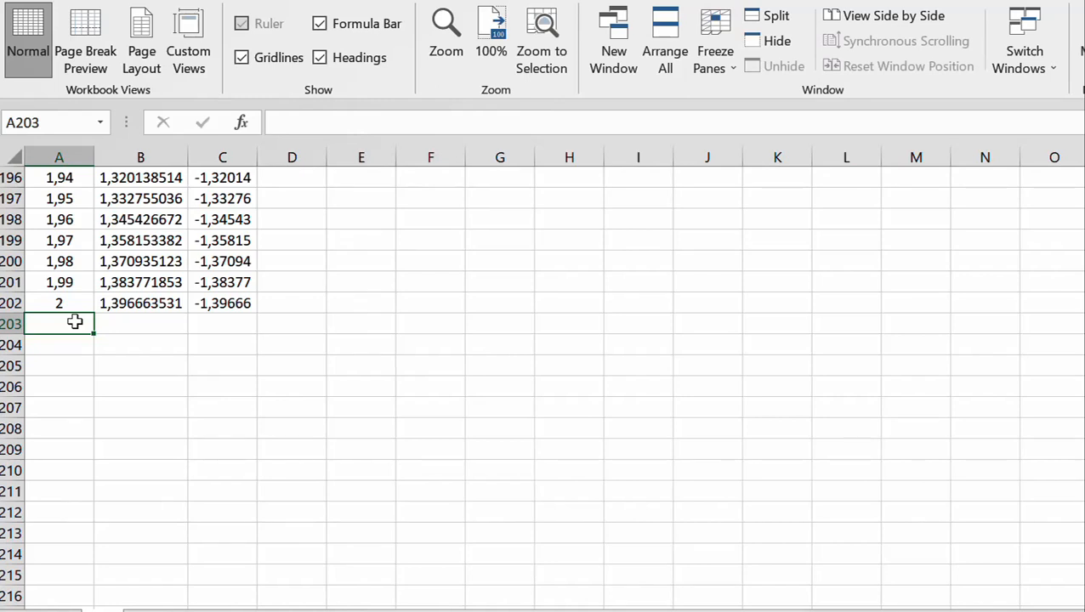
right_click(75, 321)
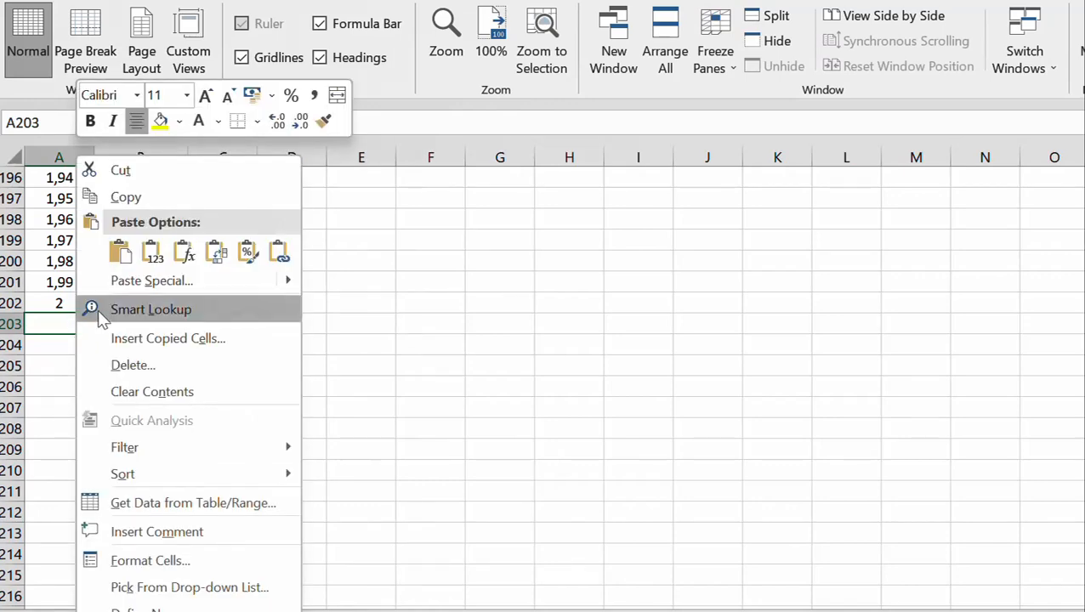
click(145, 282)
click(54, 191)
click(260, 428)
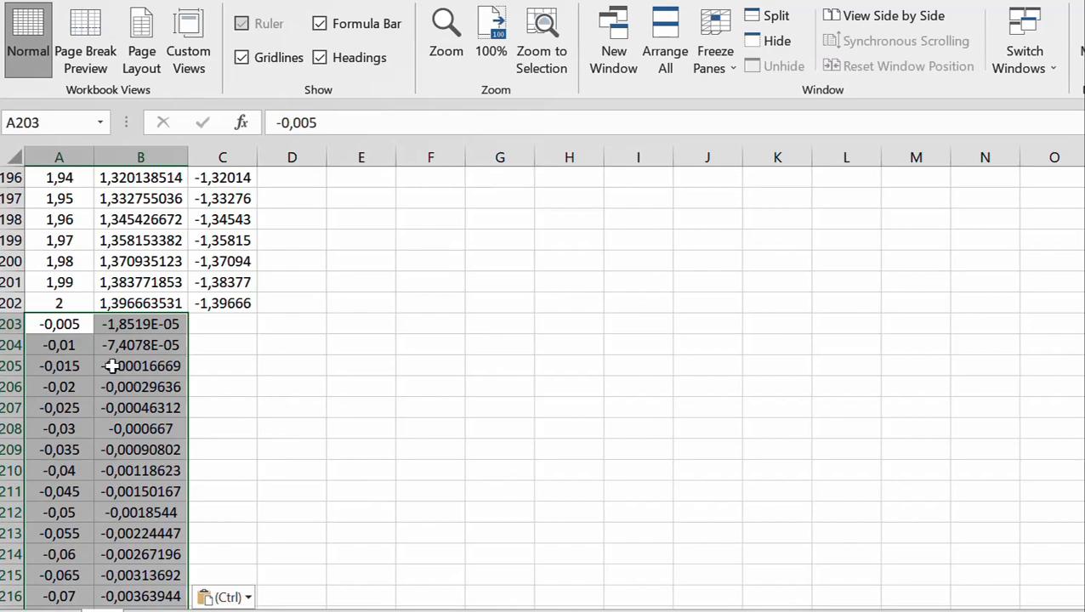
Select the short curve at negative X in the c#1 chart and check its source range in columns A and B
scroll(397, 363, up, 4)
scroll(487, 348, up, 20)
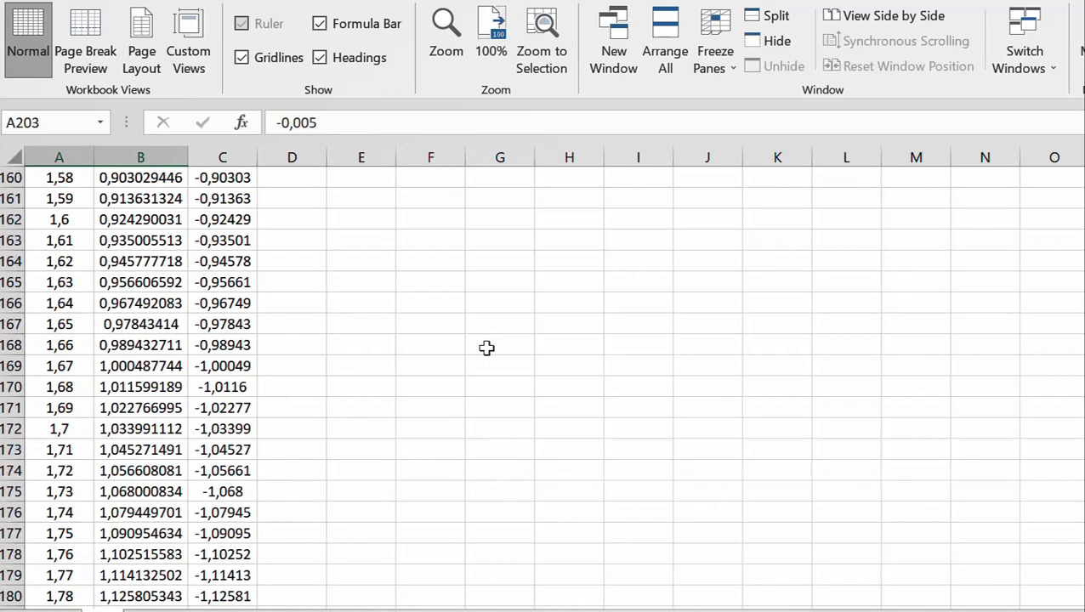
scroll(487, 348, up, 20)
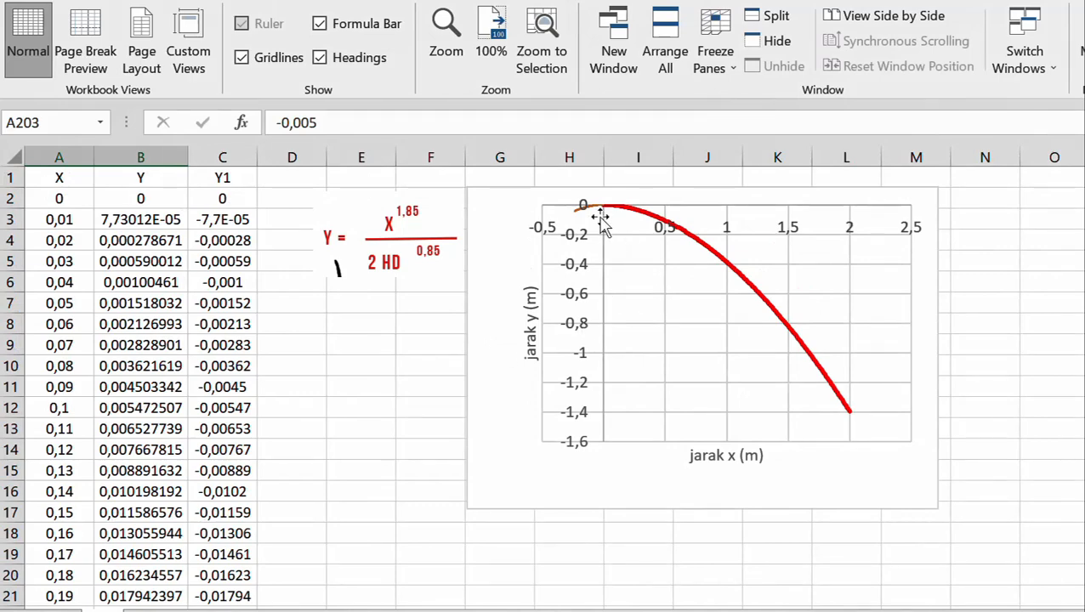
click(594, 208)
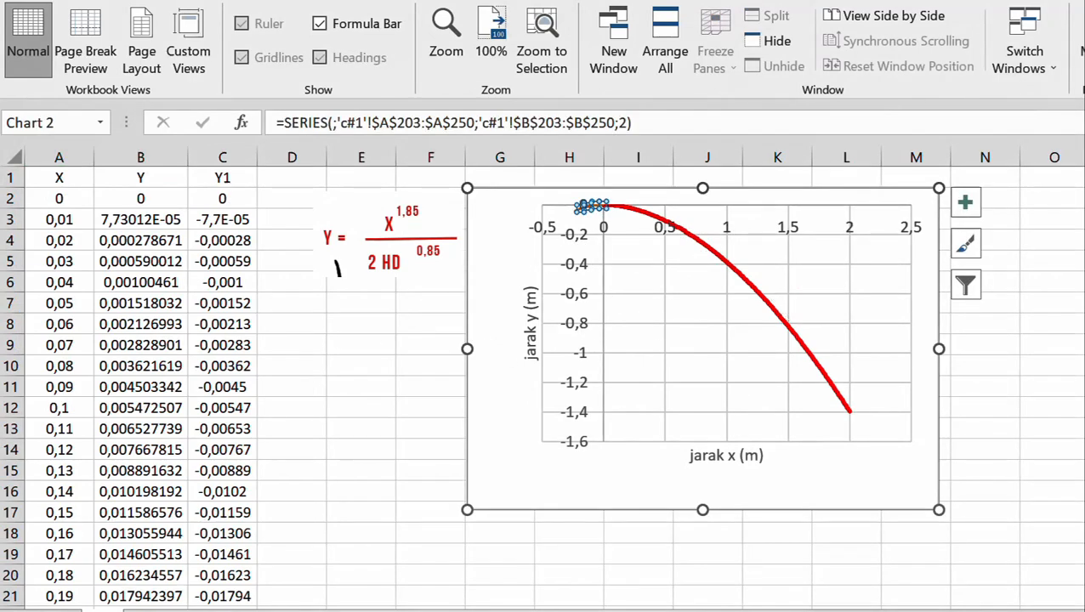
scroll(541, 387, down, 20)
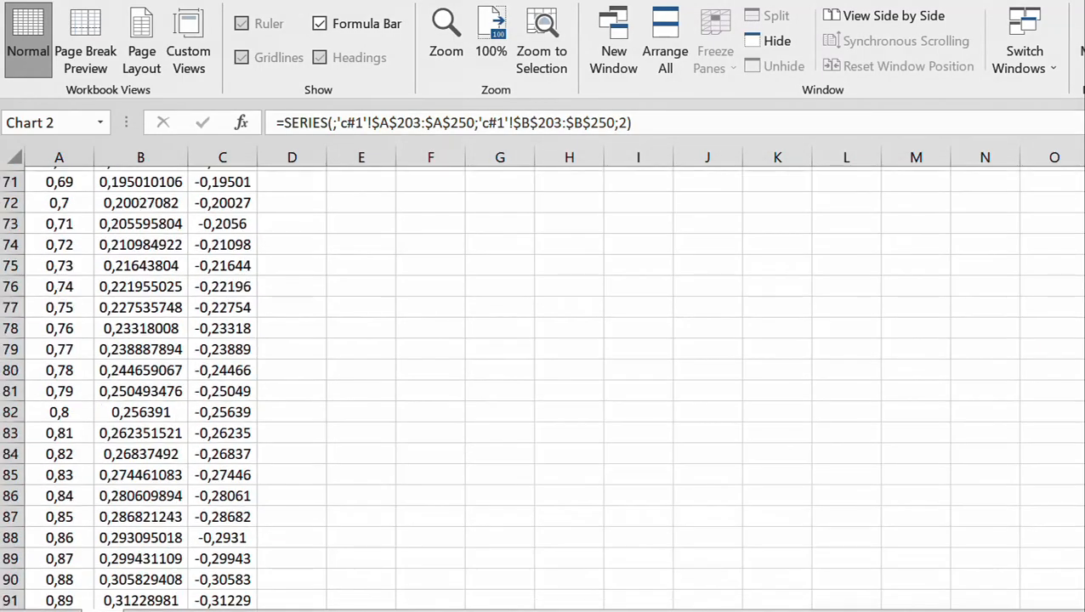
scroll(456, 377, down, 20)
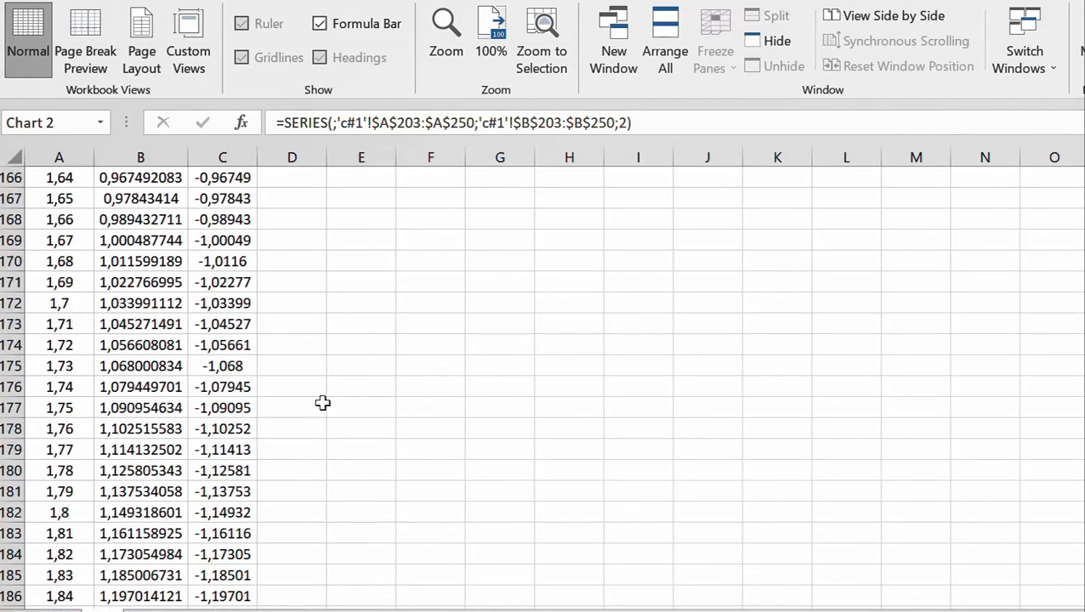
scroll(145, 451, down, 14)
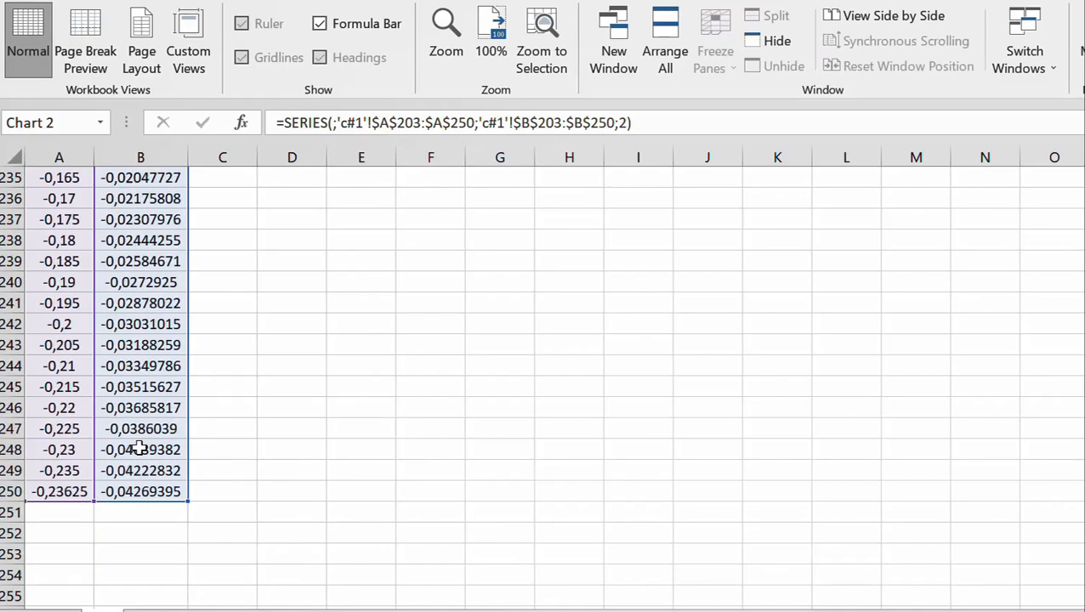
scroll(141, 437, up, 20)
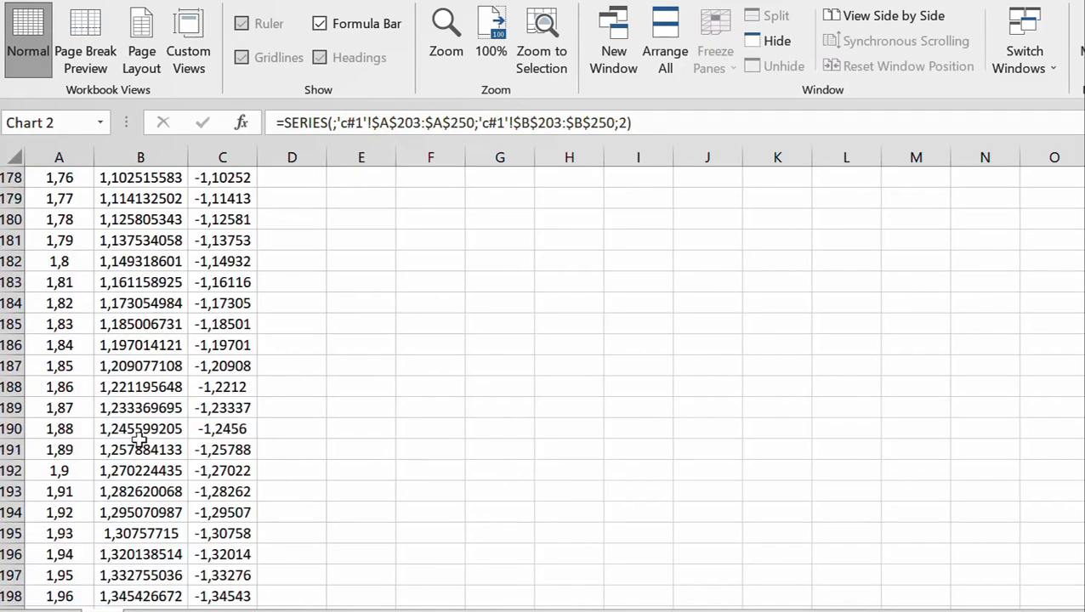
scroll(140, 437, up, 20)
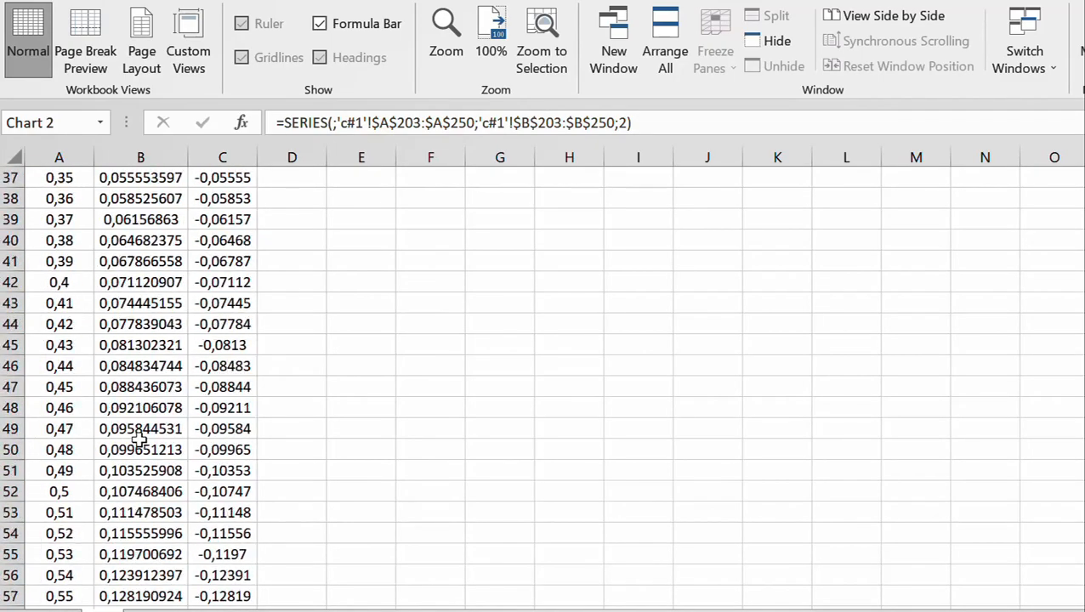
scroll(140, 437, up, 2)
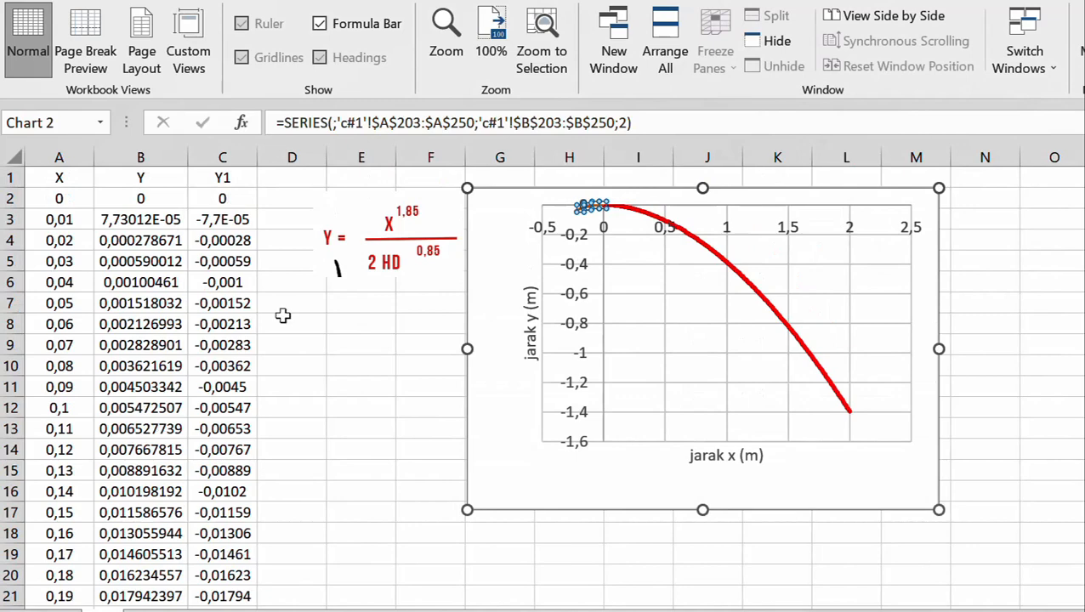
Format the short negative-X curve in the chart with a light blue outline of 2¼ pt weight
click(641, 274)
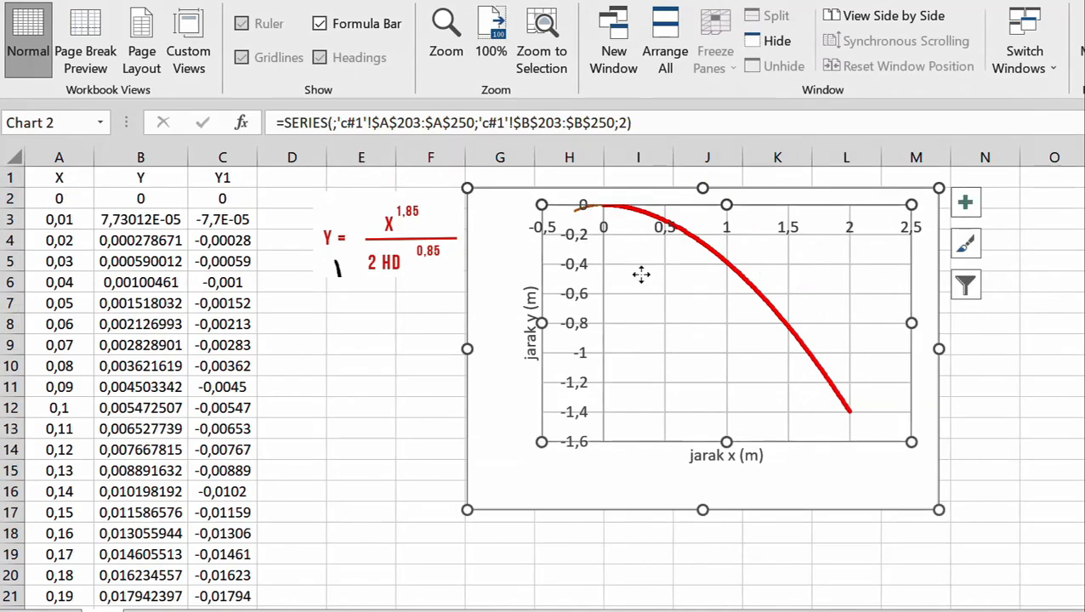
click(580, 211)
right_click(579, 209)
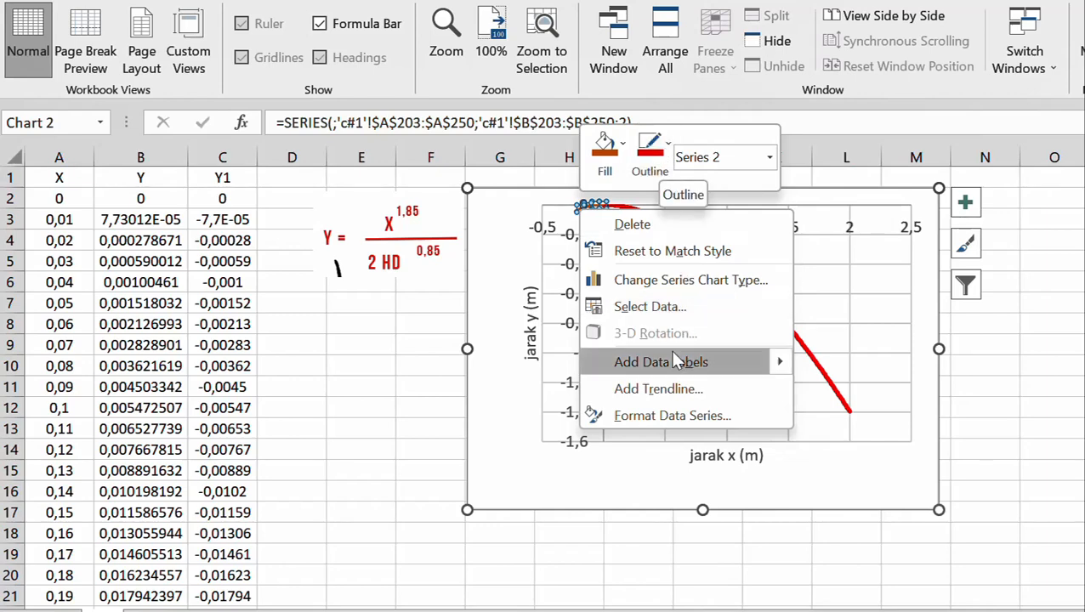
click(660, 170)
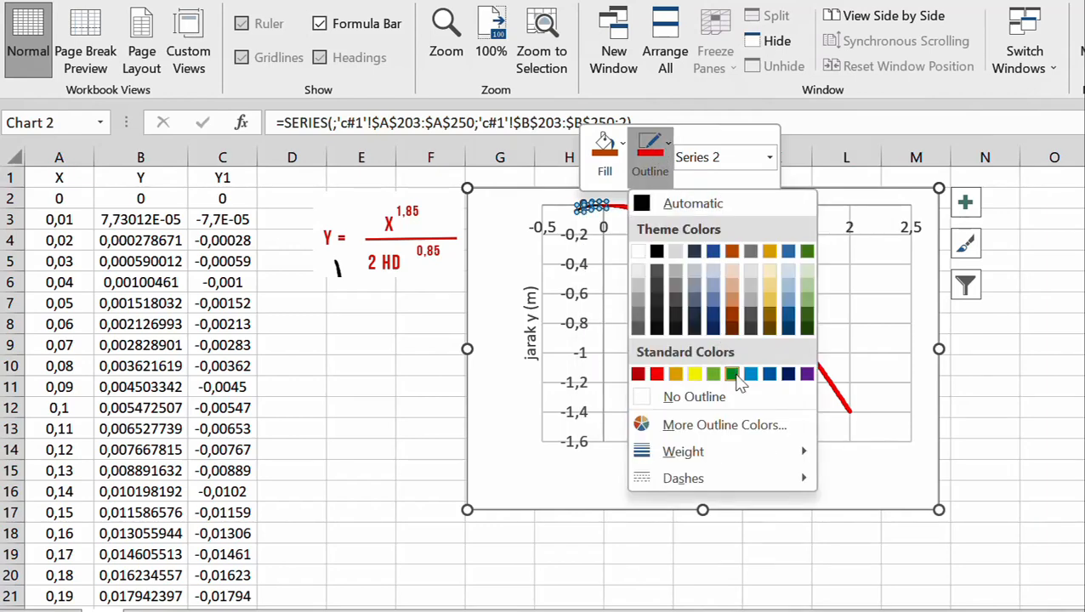
click(751, 375)
click(650, 158)
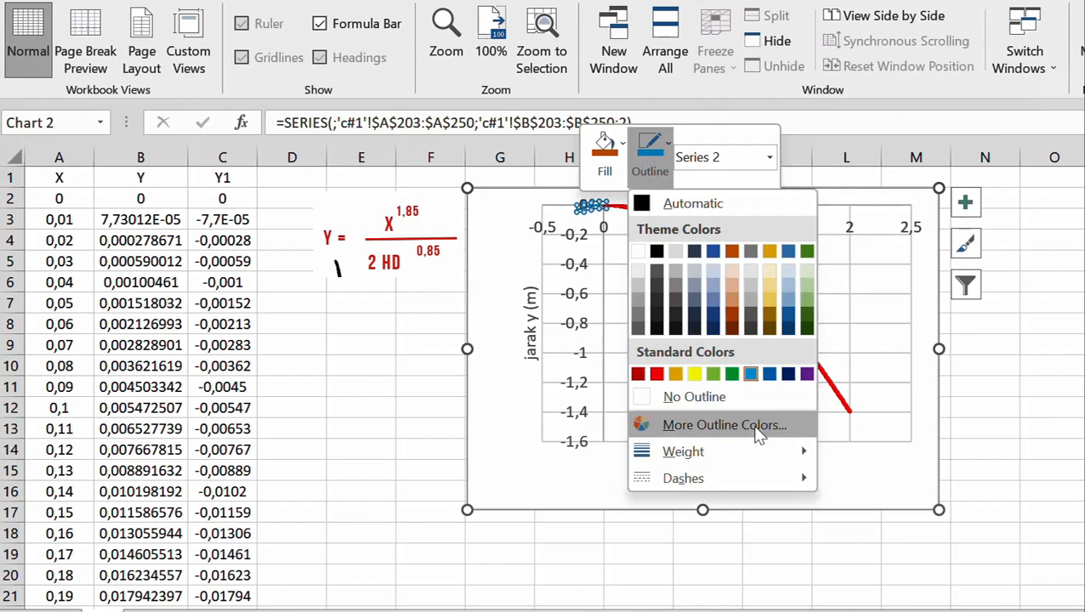
mouse_move(718, 459)
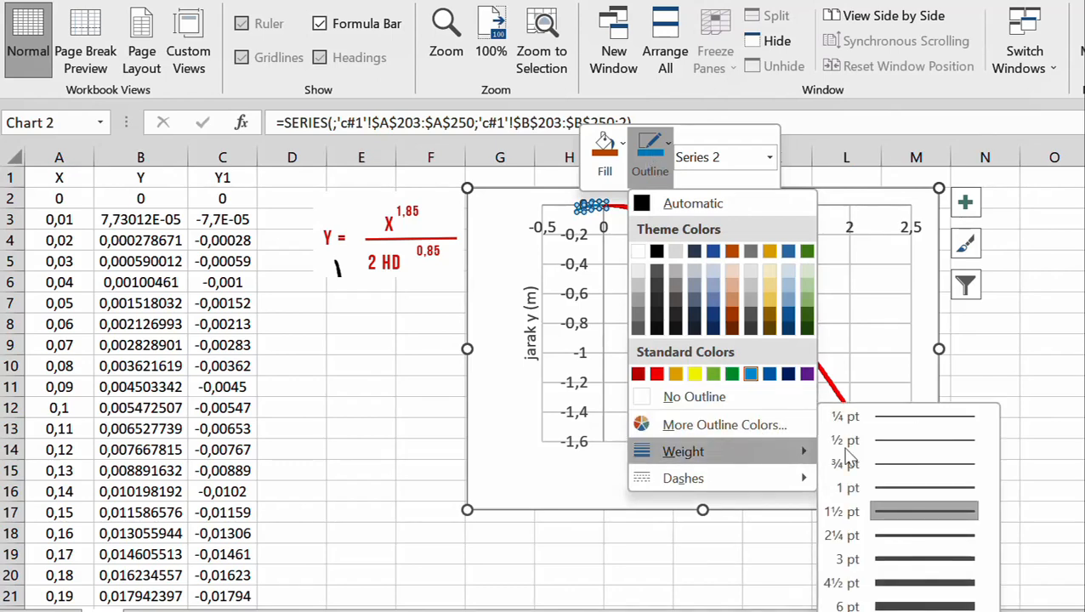
click(908, 538)
click(427, 380)
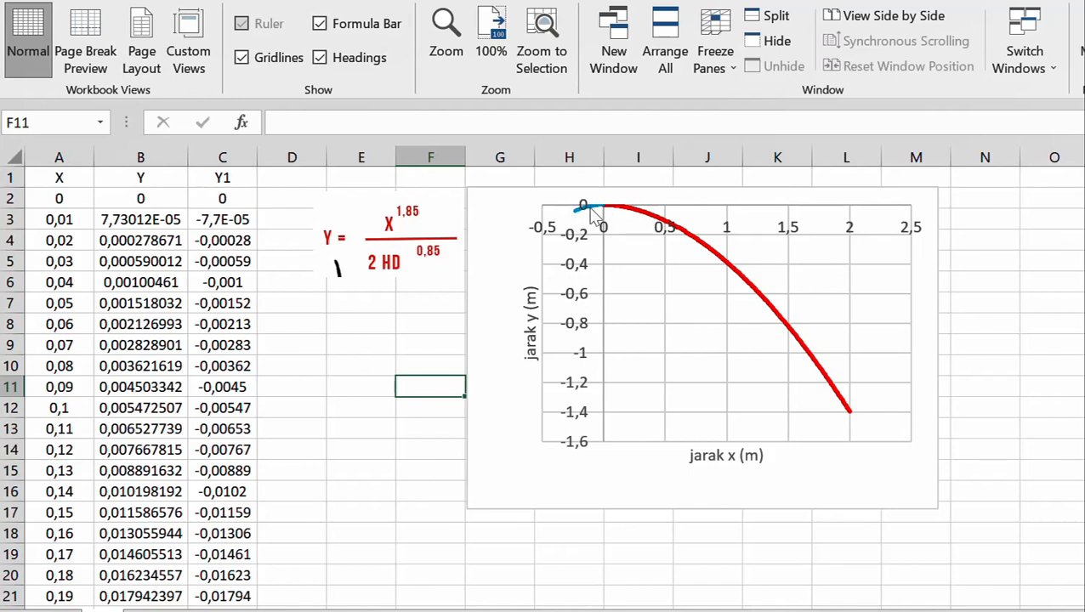
mouse_move(591, 210)
mouse_move(566, 223)
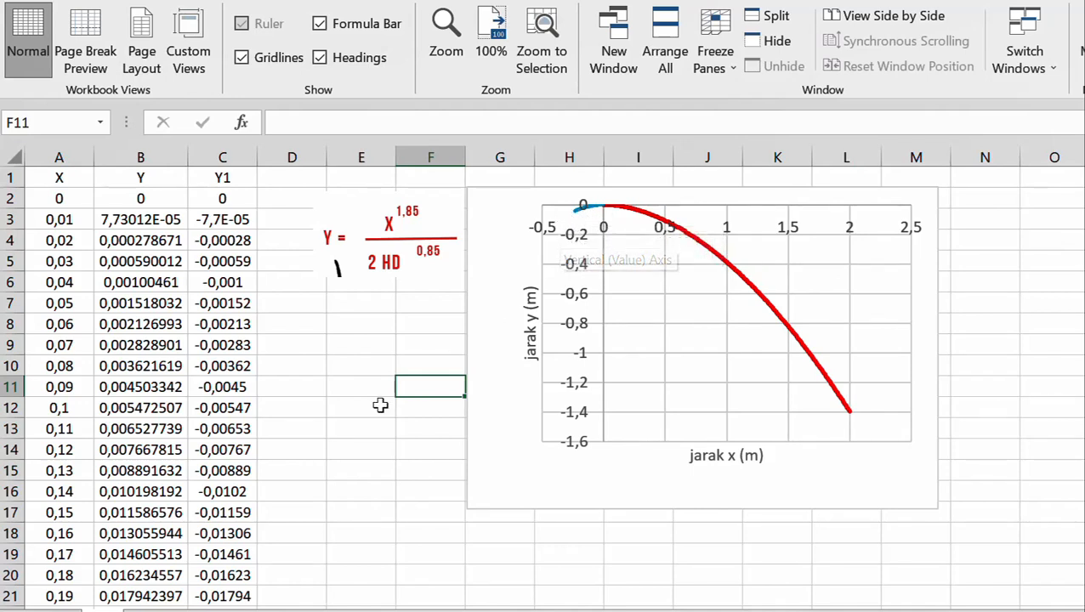
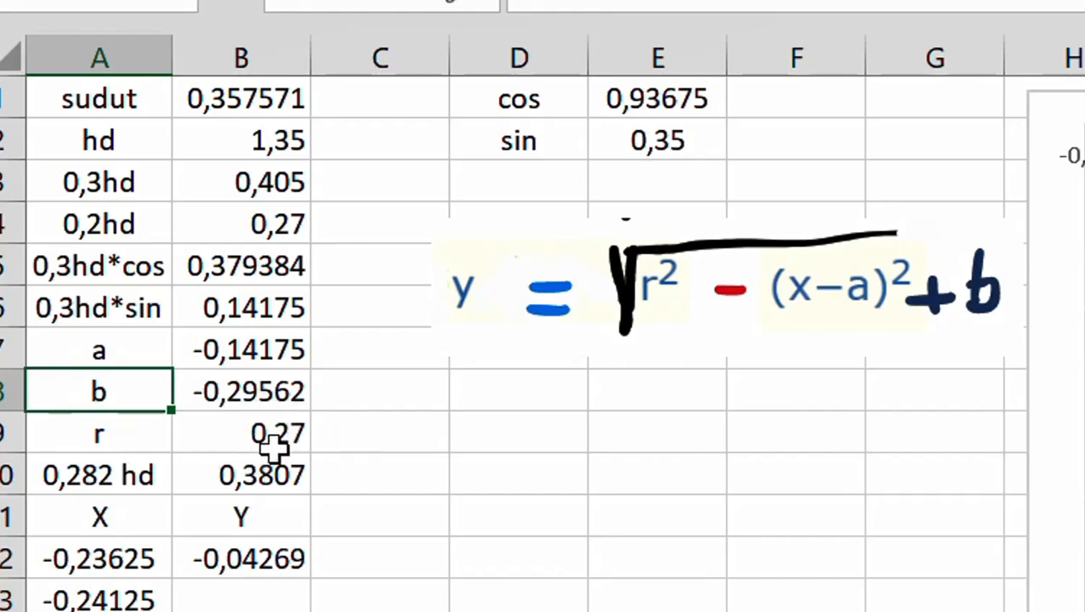
Review the radius r in B9 and the starting X and Y entries in A12:B12
click(278, 443)
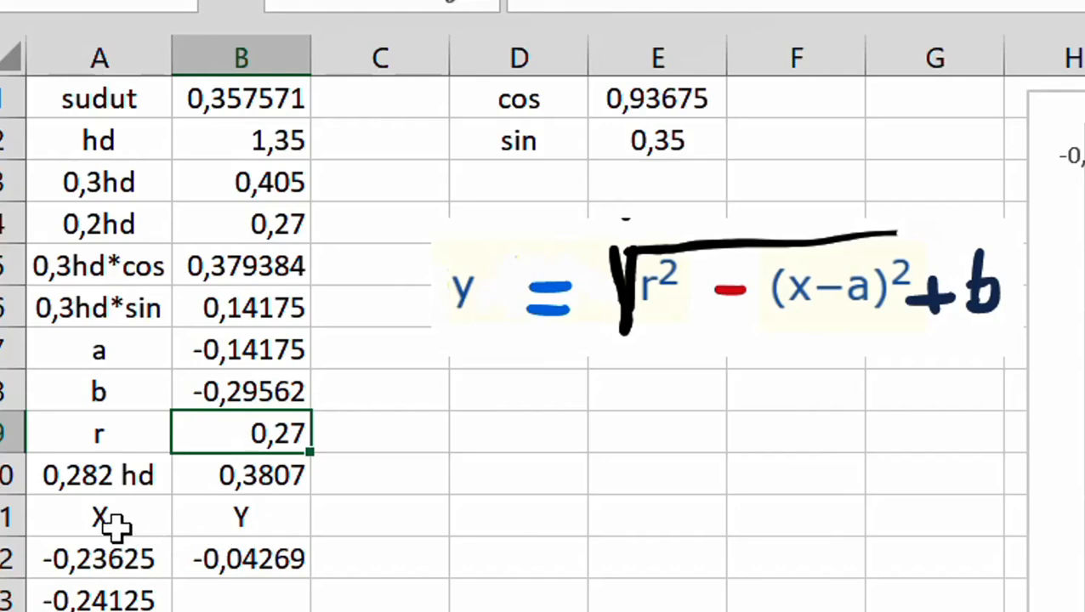
scroll(117, 527, down, 1)
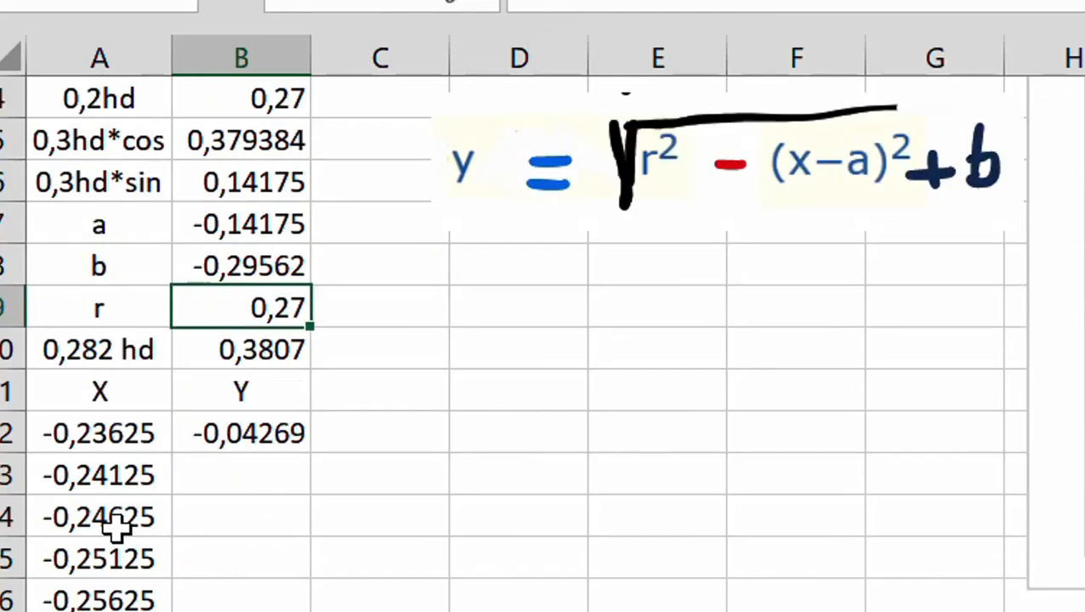
click(95, 392)
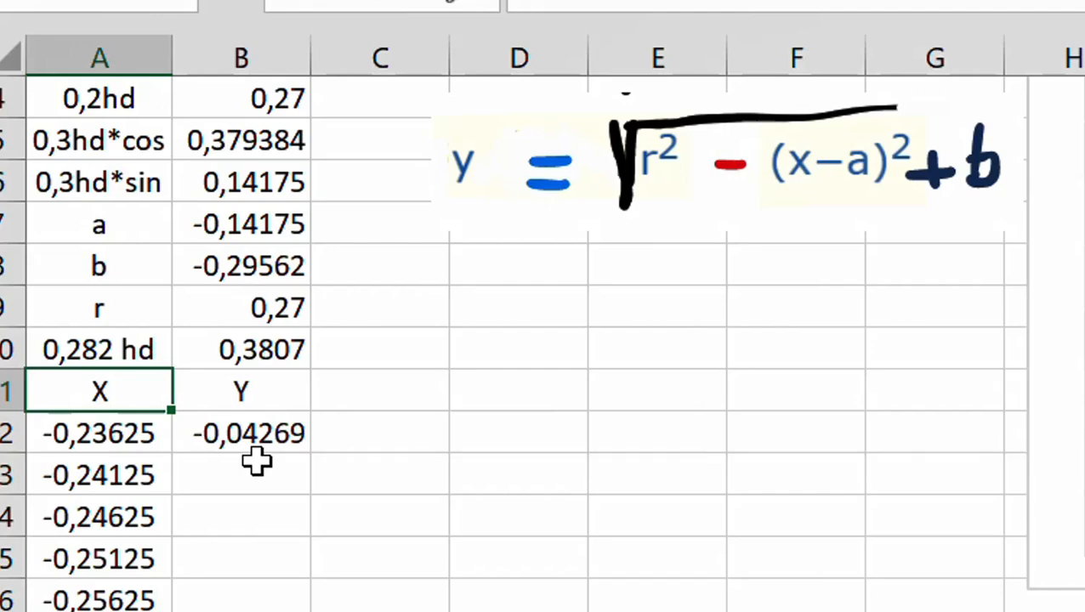
click(103, 433)
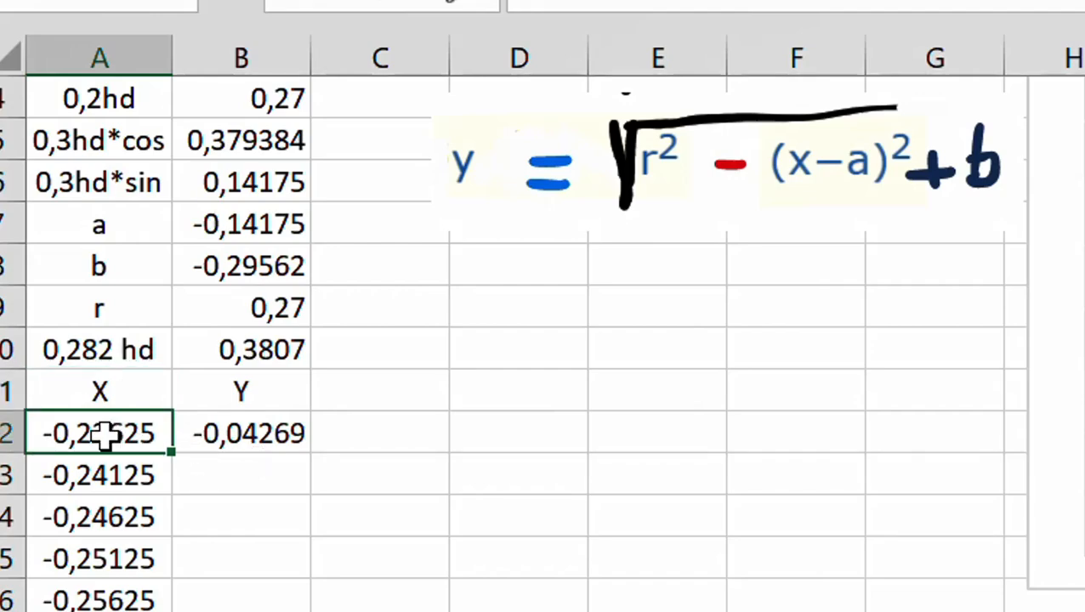
drag(104, 434, 194, 436)
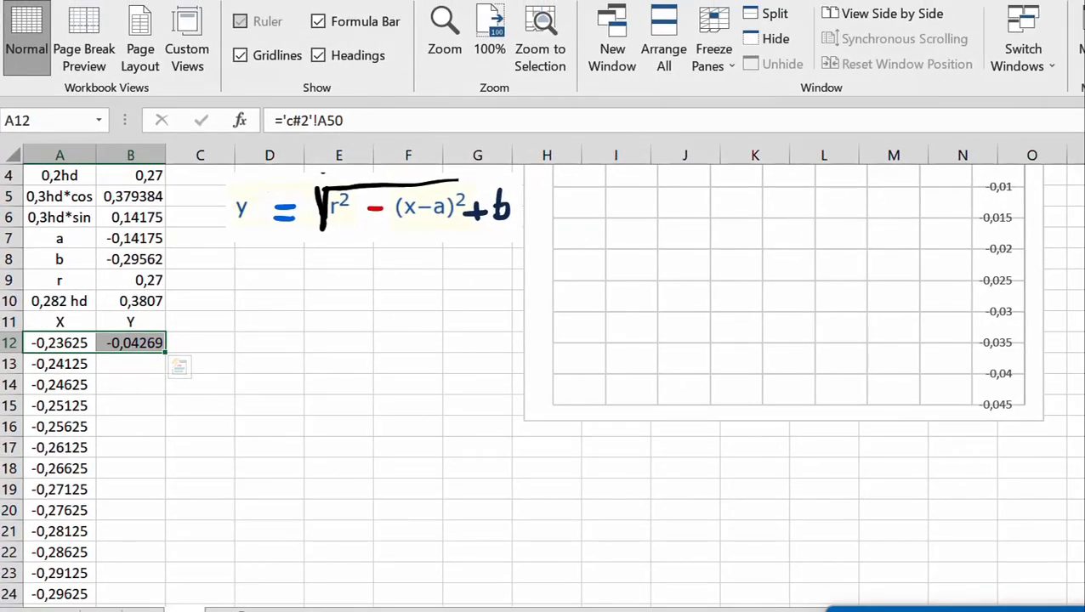
On the c#2 sheet, locate the last X and Y pair in A50:B50
click(194, 605)
scroll(766, 403, up, 14)
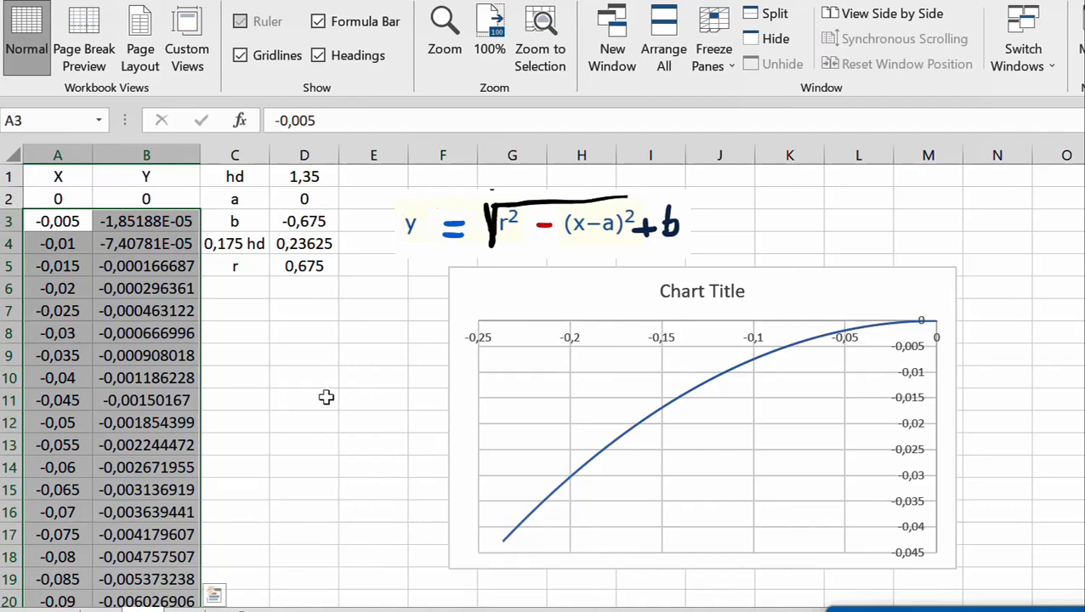
click(307, 381)
scroll(274, 424, down, 18)
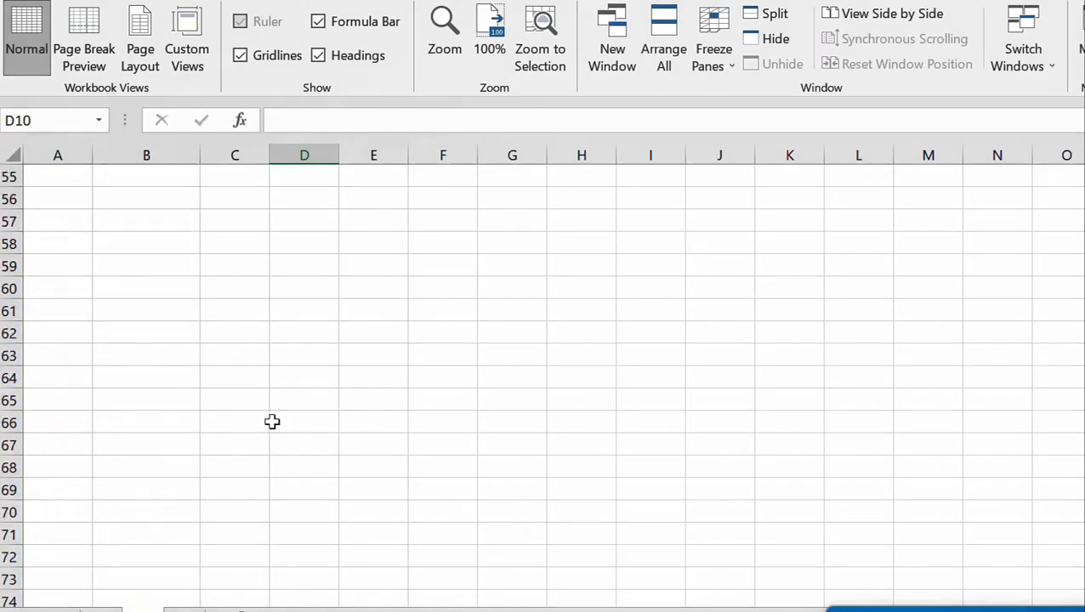
scroll(200, 394, up, 4)
drag(51, 332, 146, 338)
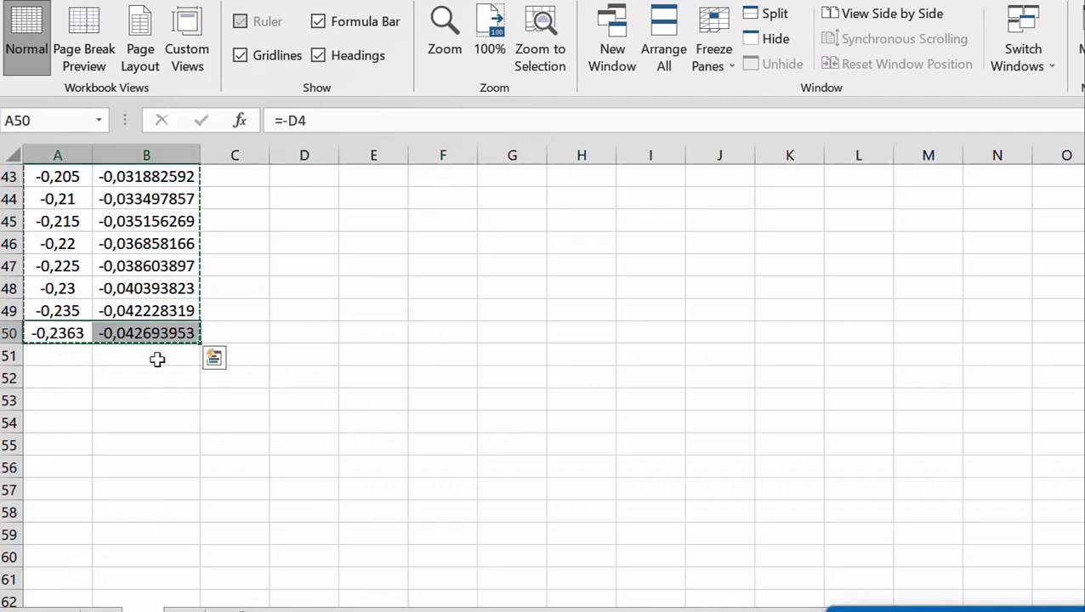
Check the starting X reference in A12 of the current circle's sheet against A50 on the c#2 sheet
click(184, 611)
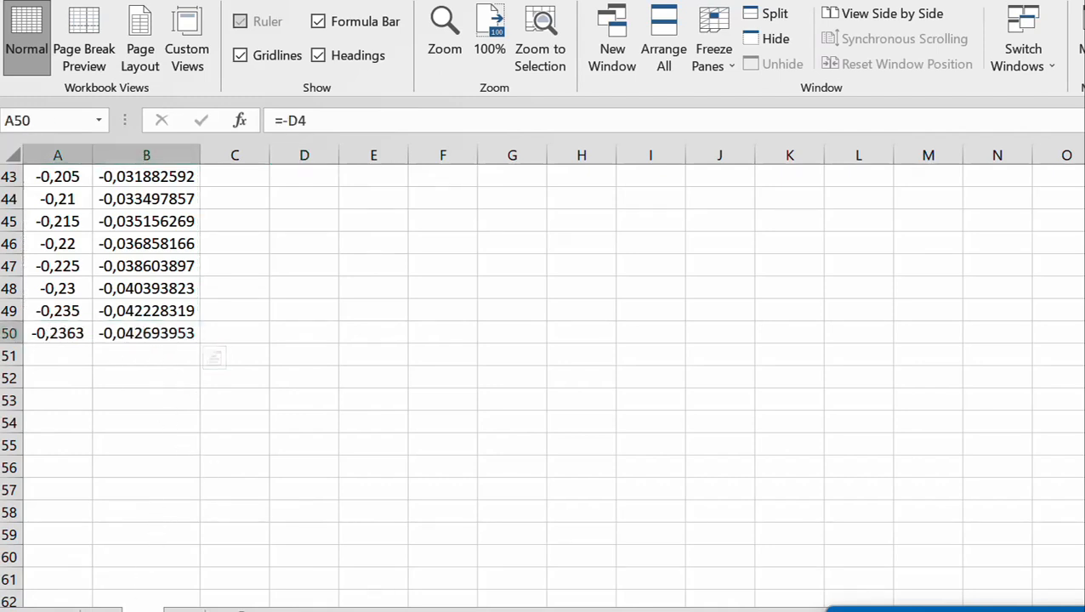
click(111, 381)
click(76, 342)
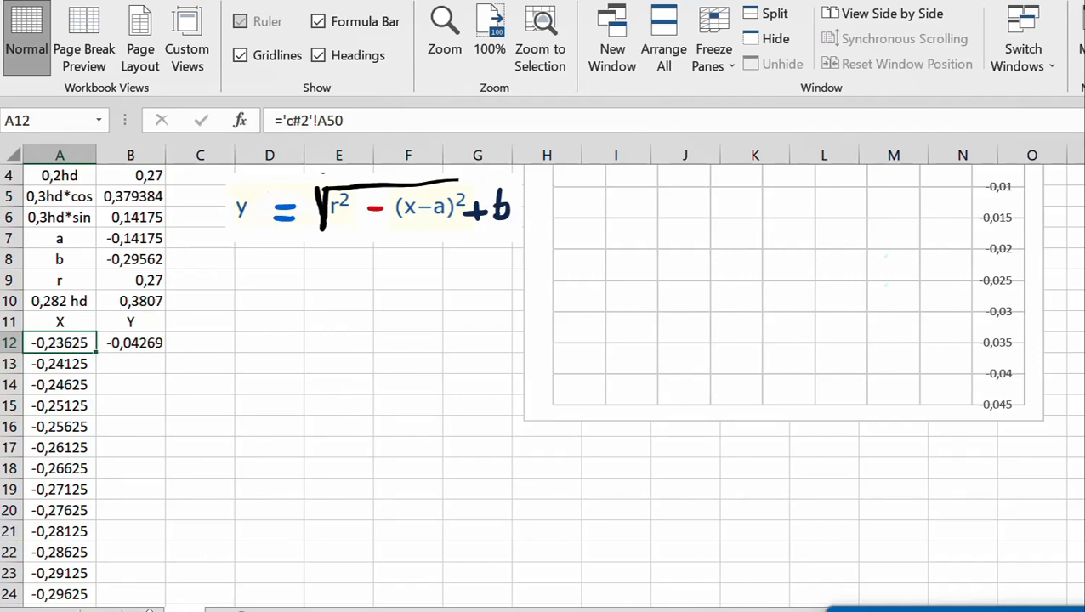
click(145, 610)
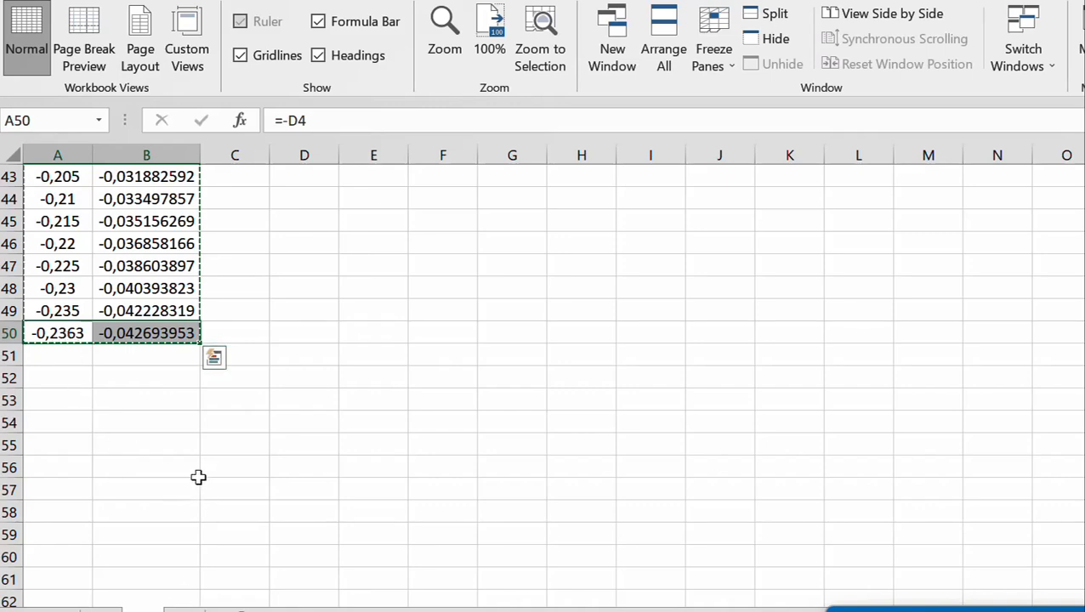
click(185, 610)
scroll(322, 353, up, 1)
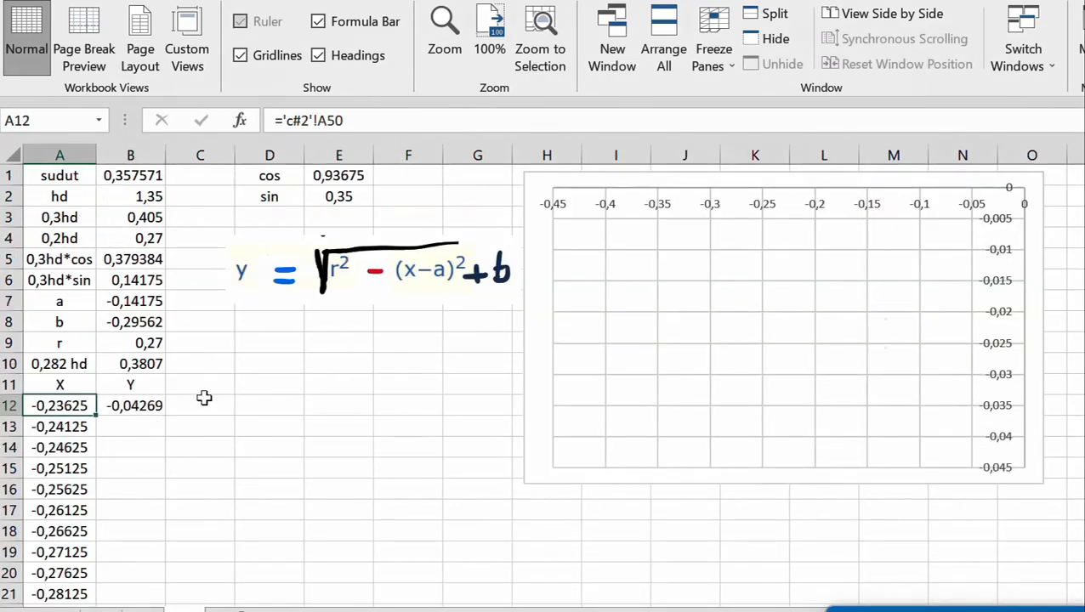
Inspect the starting Y formula in B12 and its source cell B50 on the c#2 sheet
click(190, 446)
click(150, 405)
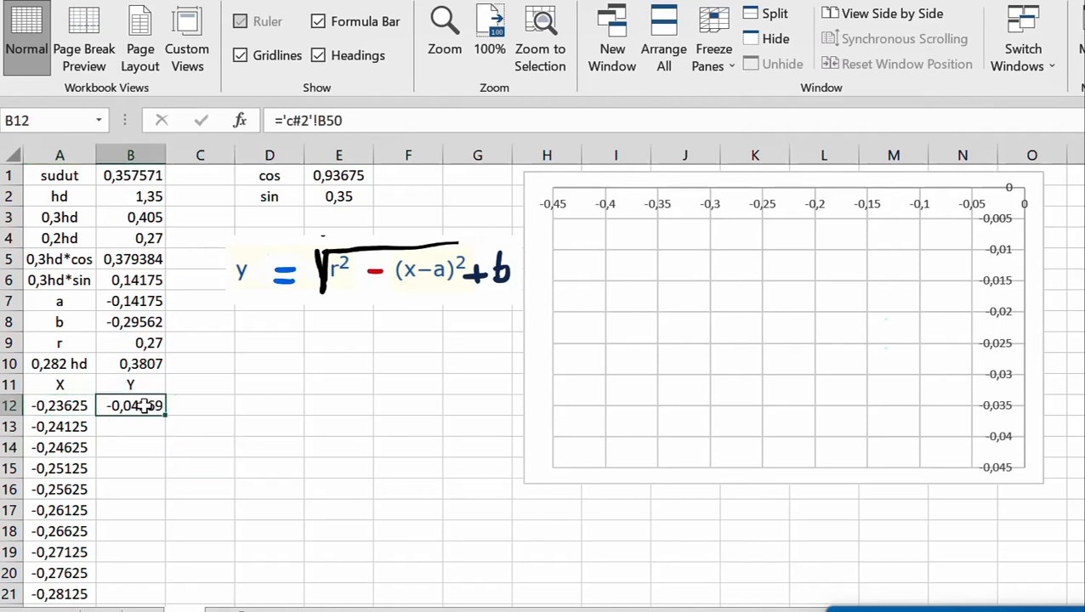
click(365, 117)
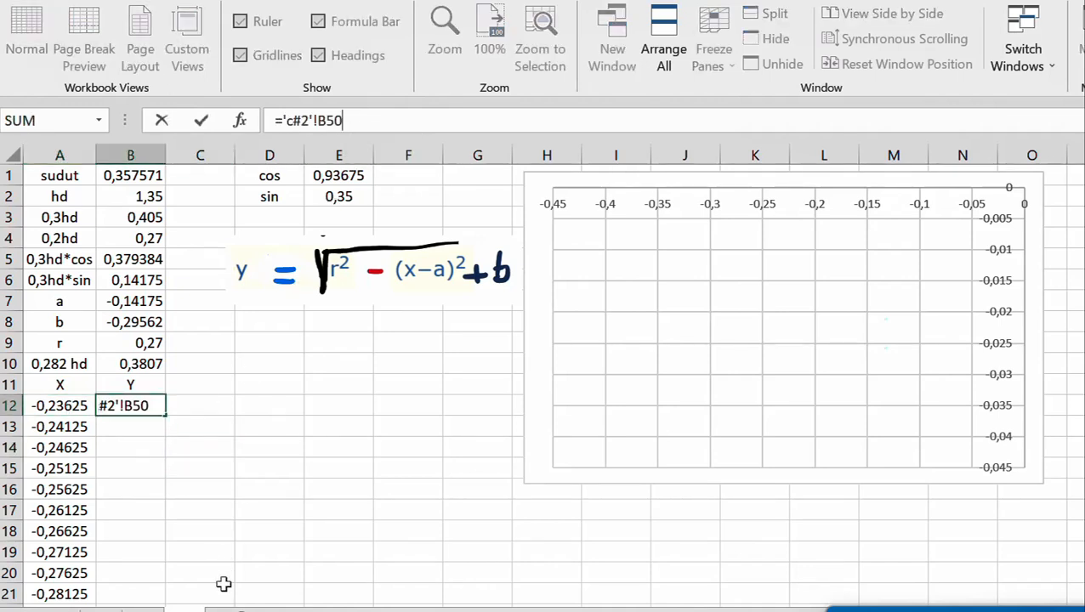
click(143, 609)
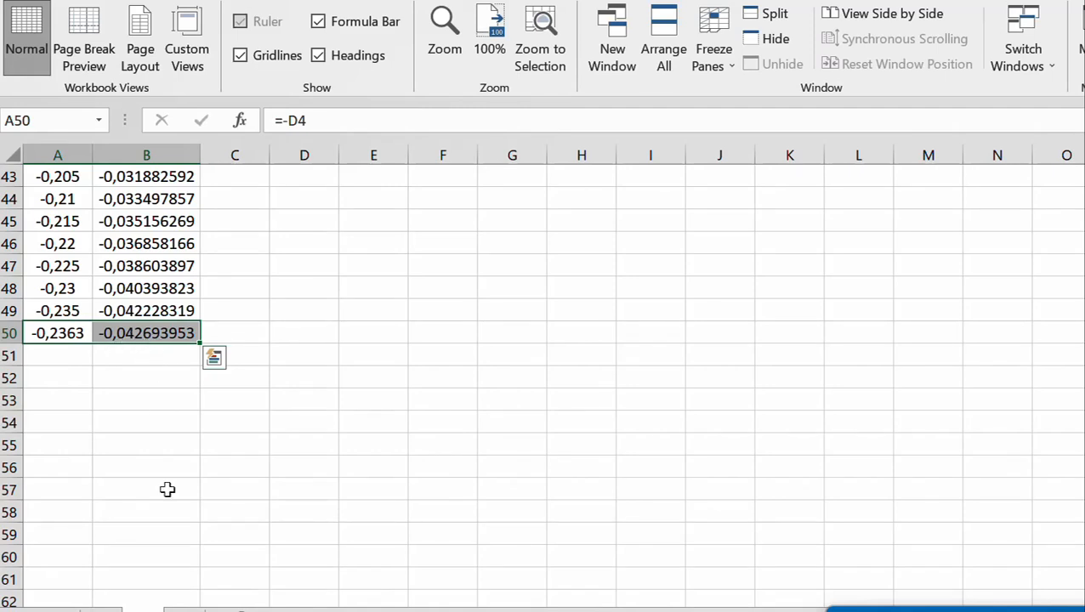
key(Return)
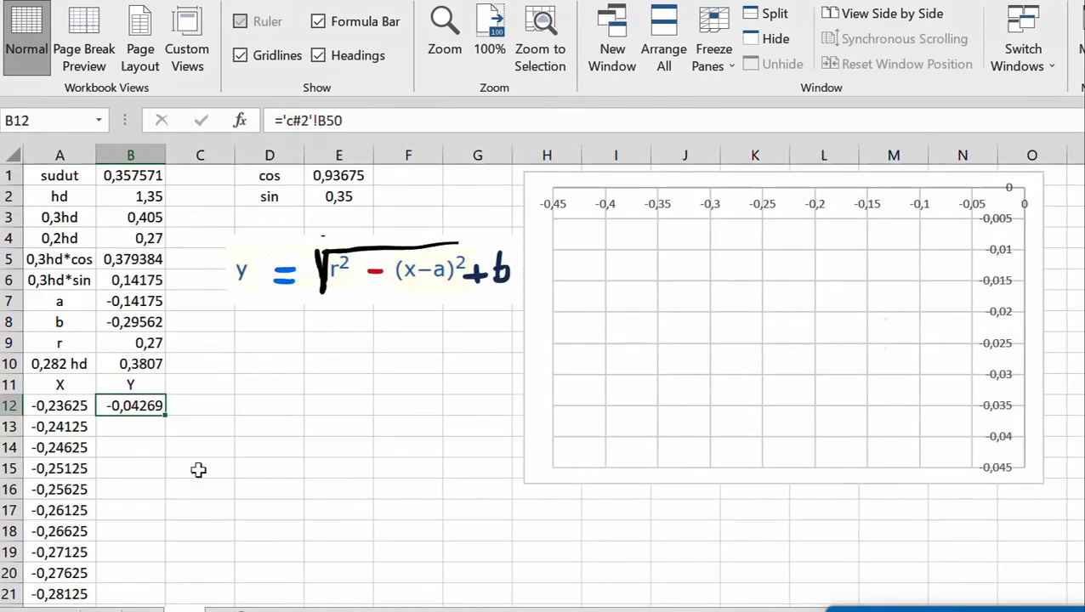
Start the circle formula for Y in B13 with the squared, absolutely referenced radius: =($B$9^2-(
click(139, 432)
scroll(217, 404, down, 2)
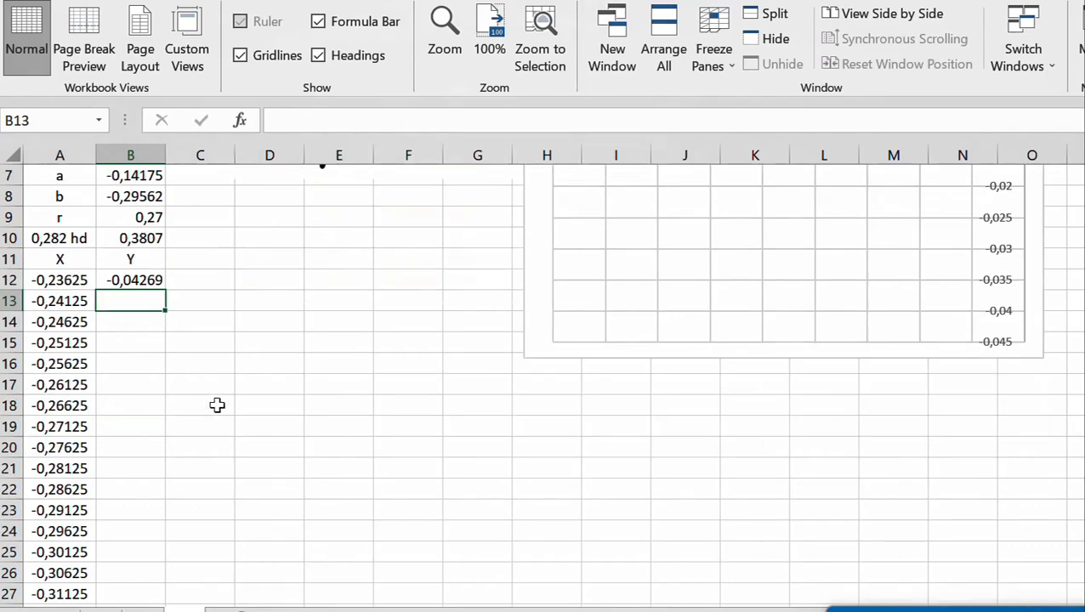
scroll(210, 379, up, 2)
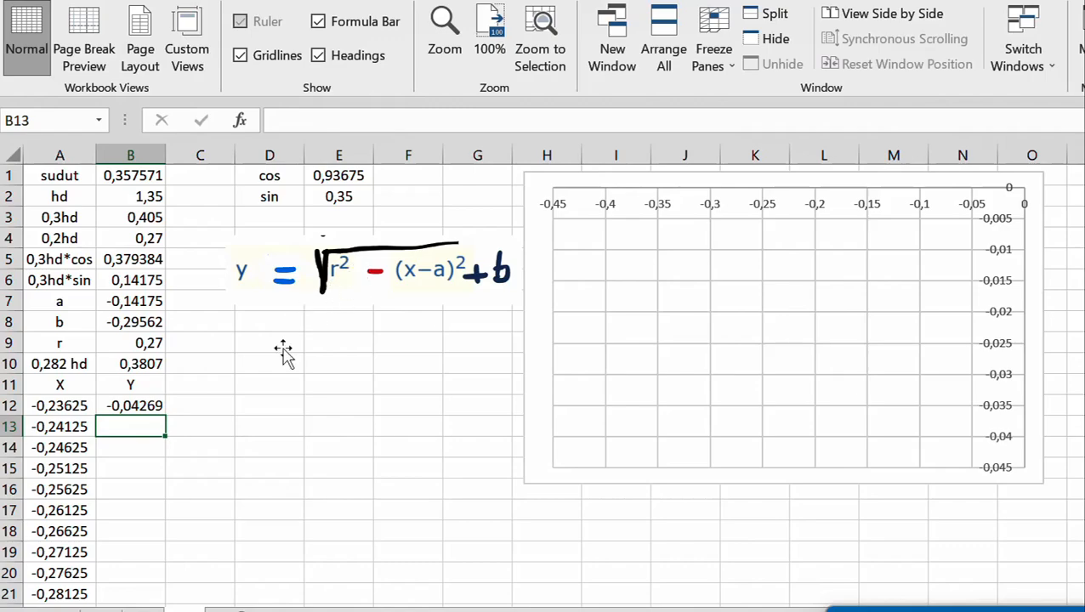
text(=)
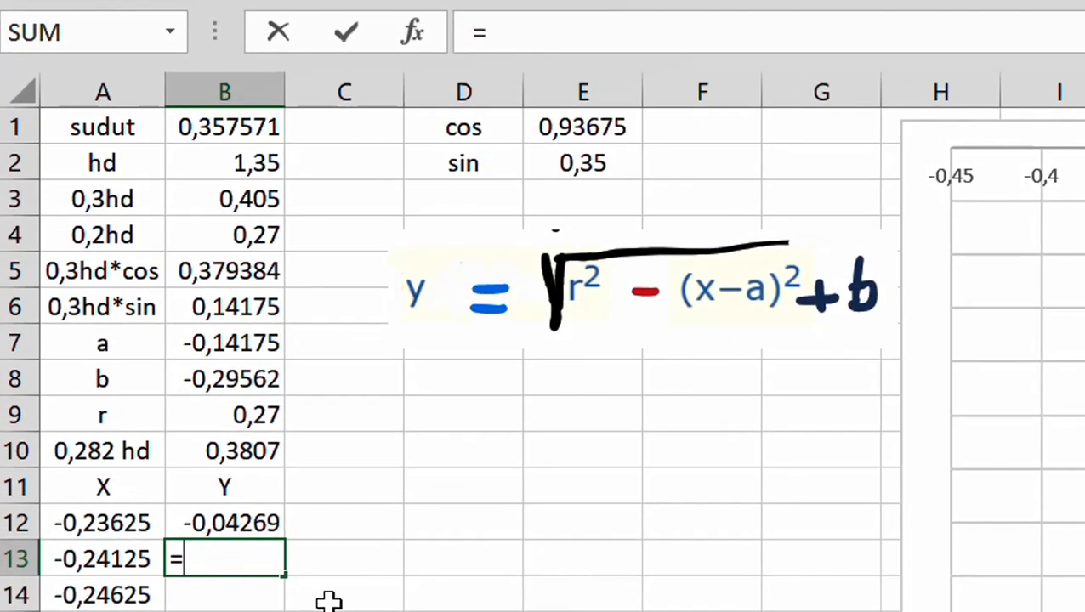
text(()
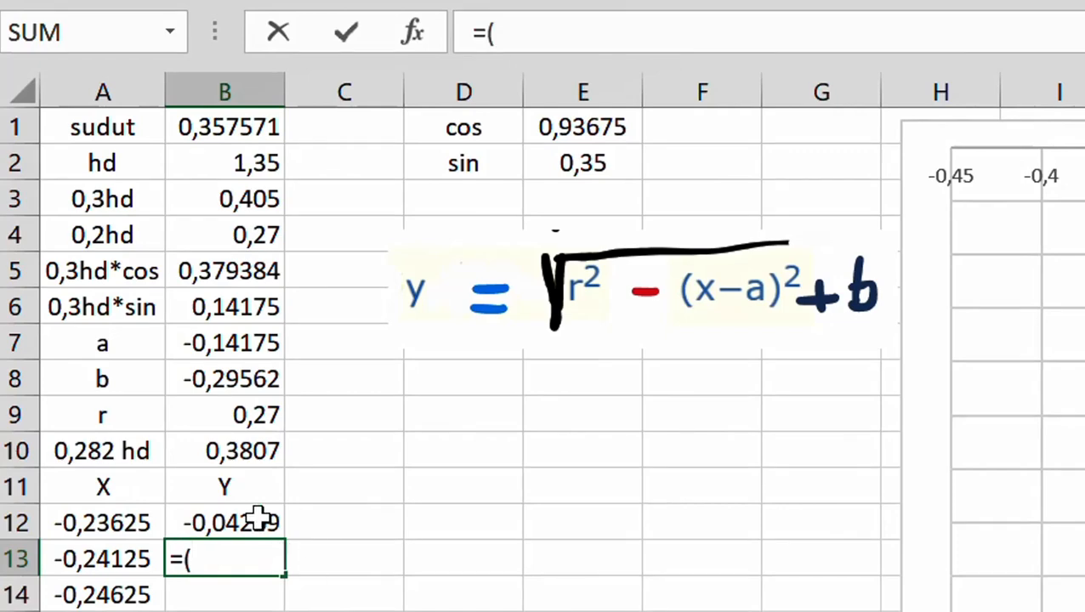
click(242, 417)
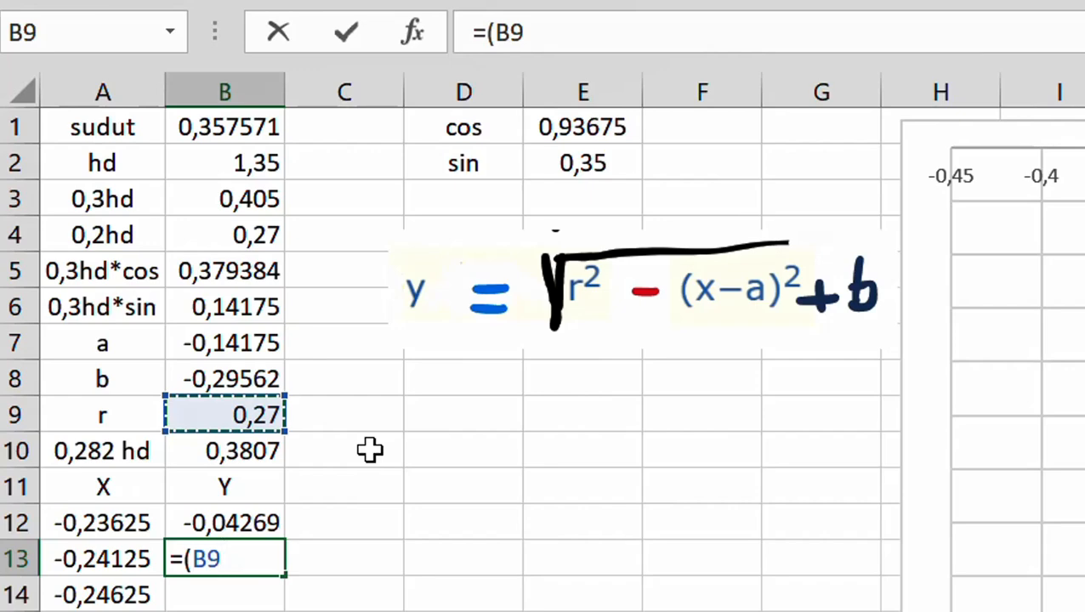
key(F4)
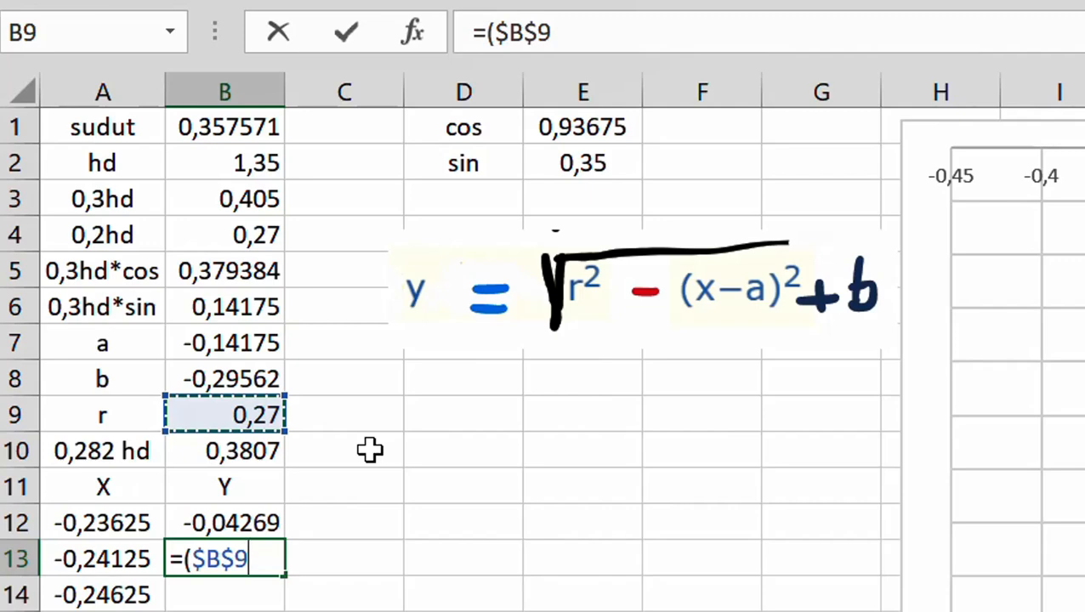
text(^2)
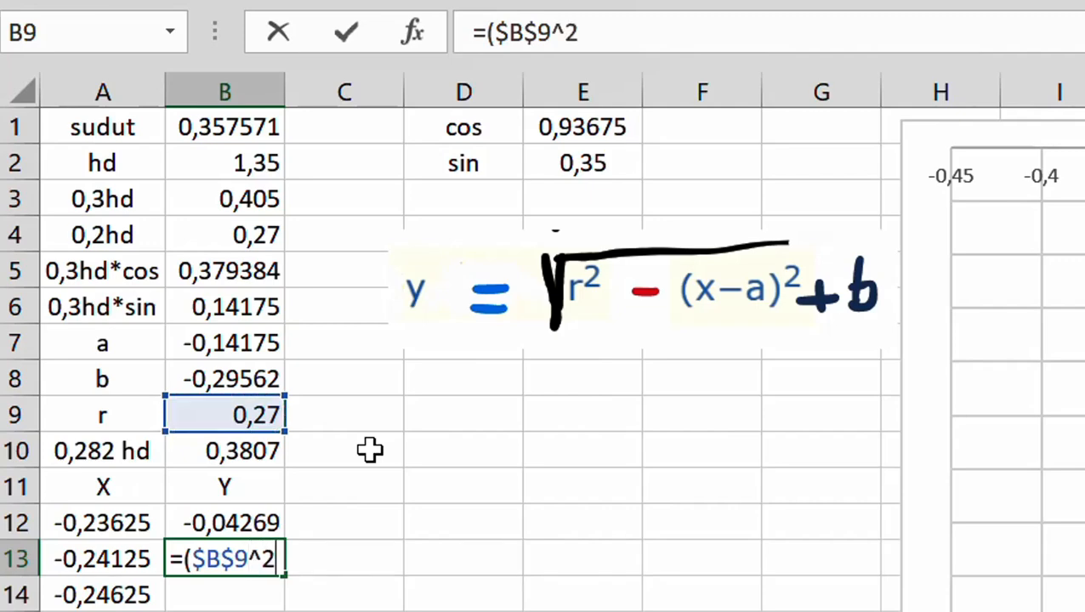
text(-()
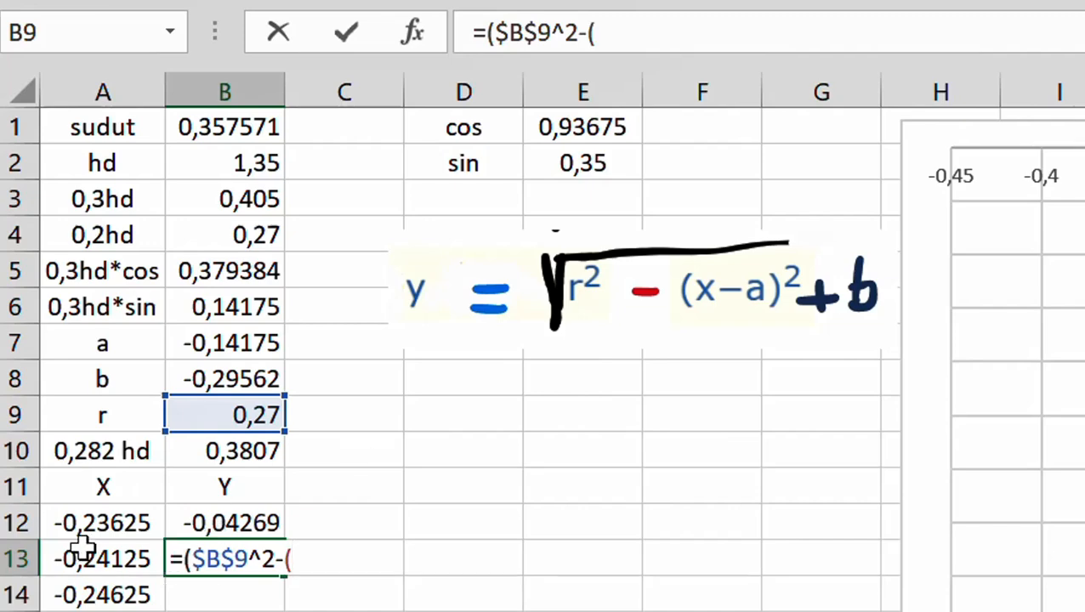
Extend the B13 formula with the squared difference between X and the fixed a value: A13-$B$7)^2)
click(101, 559)
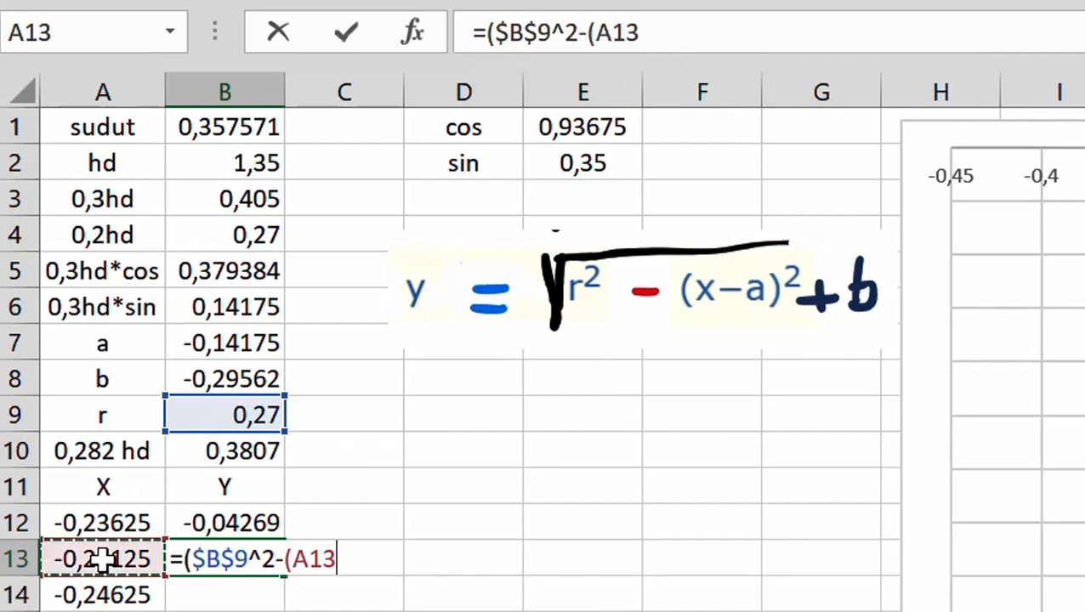
text(-)
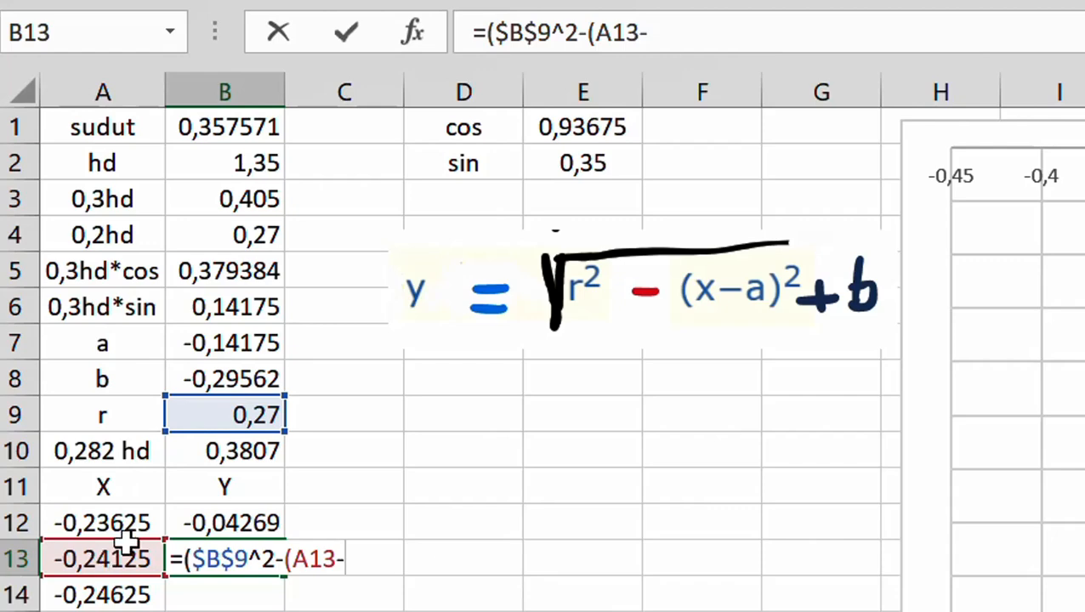
click(242, 343)
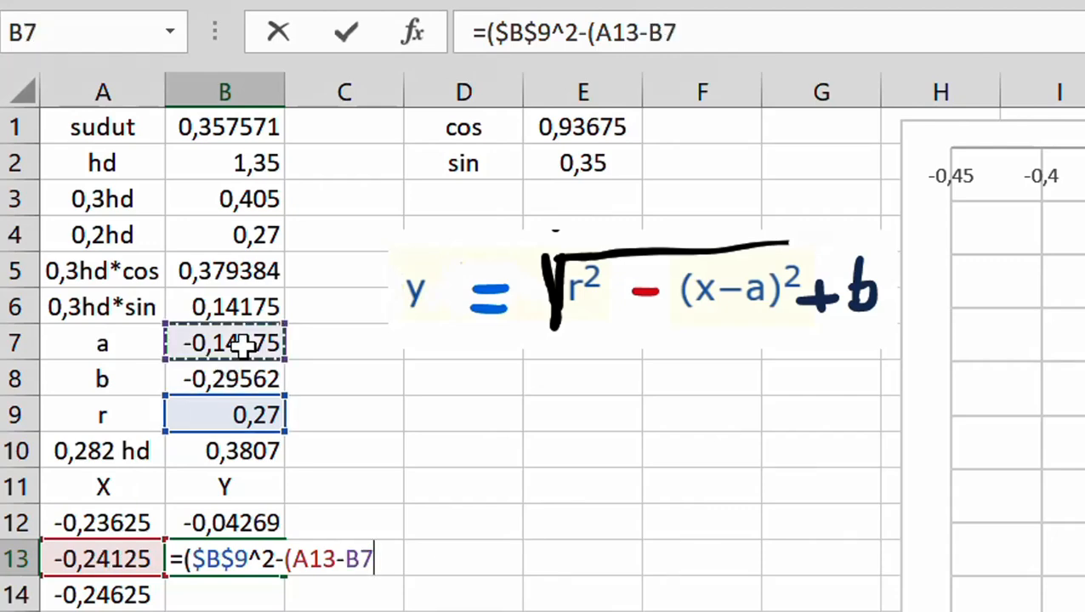
key(F4)
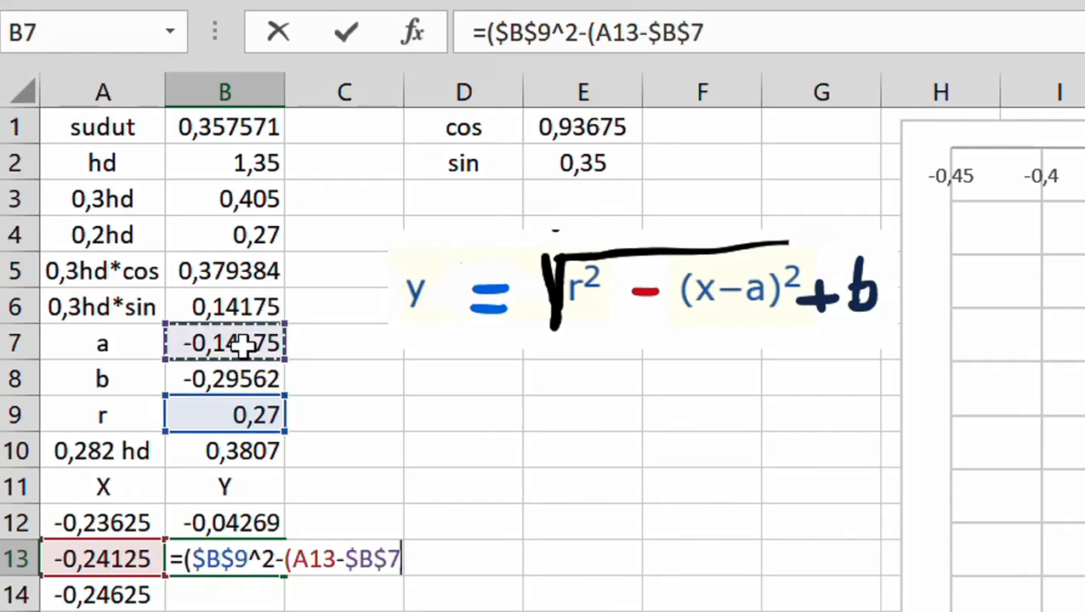
text())
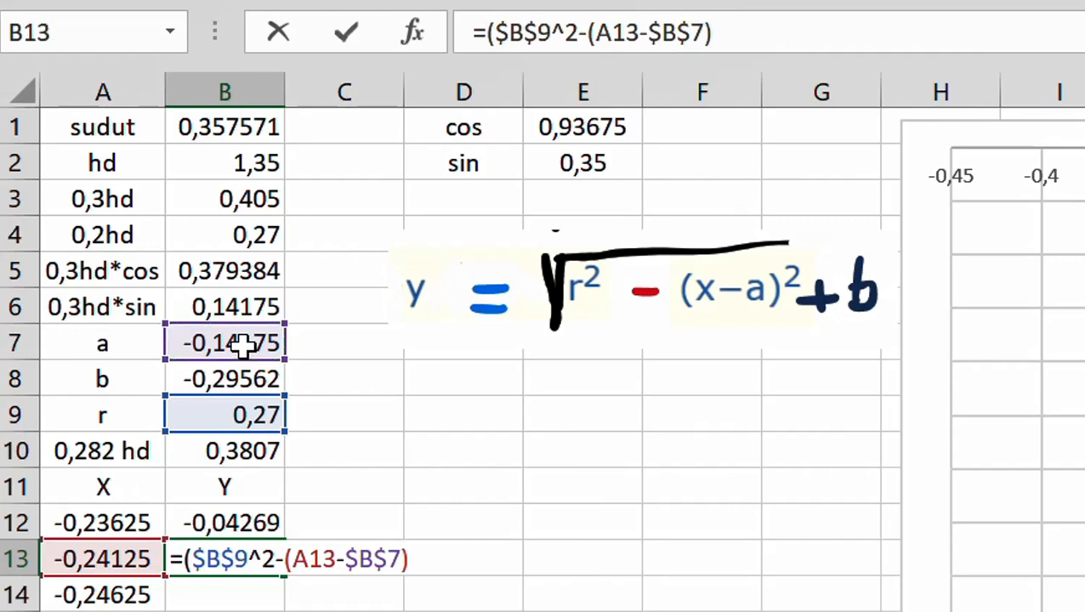
text(^2))
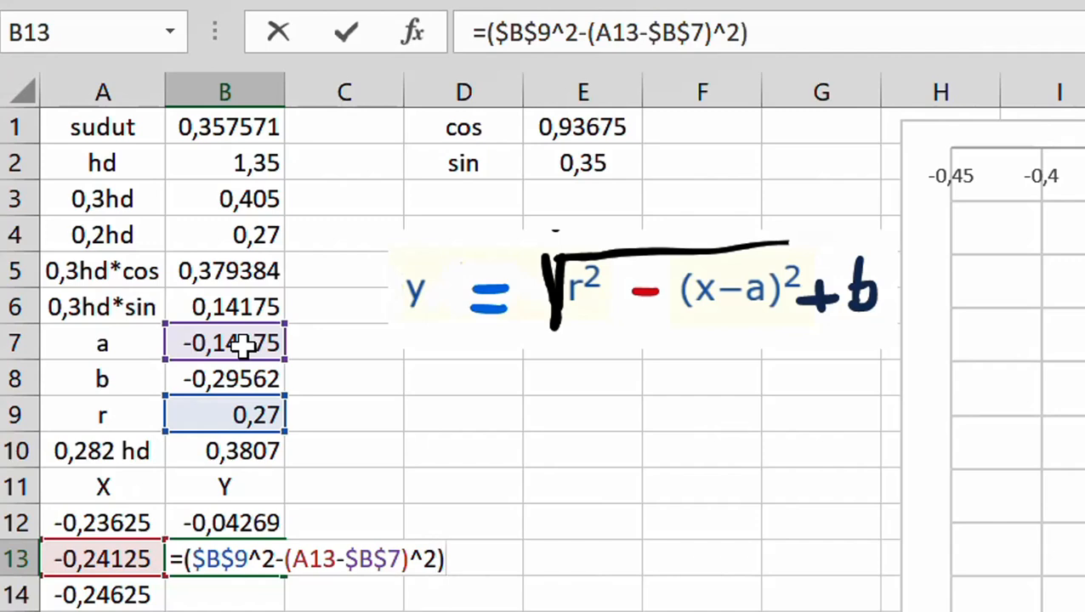
text(^0,5)
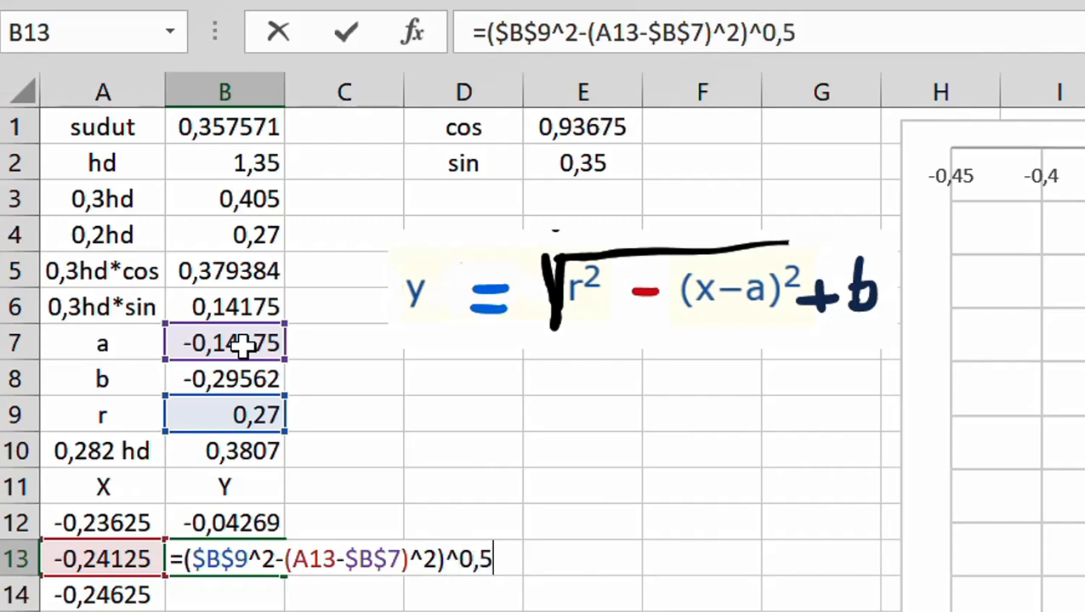
text(+)
Complete the B13 formula with ^0,5+B8 and fill it down the Y column
click(231, 380)
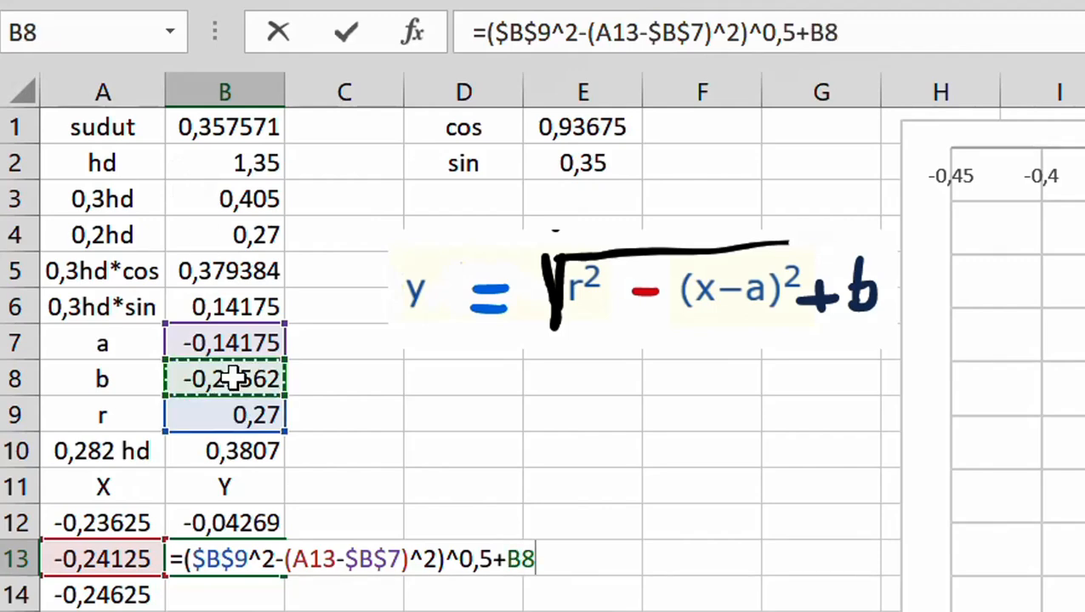
key(Return)
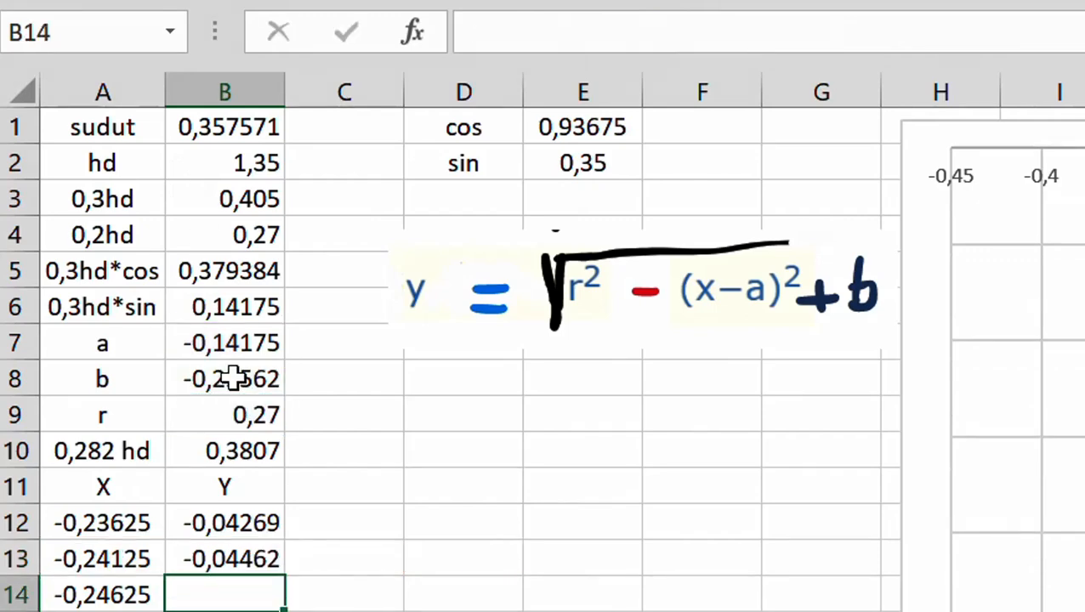
click(260, 561)
double_click(287, 578)
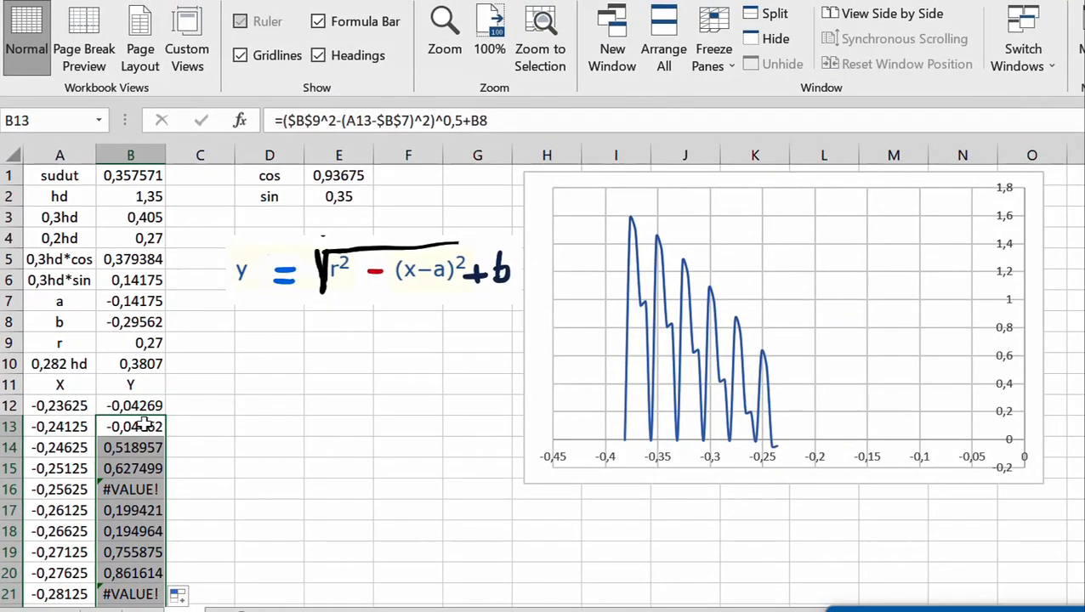
Make the b reference in the B13 formula absolute ($B$8) and refill the formula down the Y column
click(152, 429)
click(511, 120)
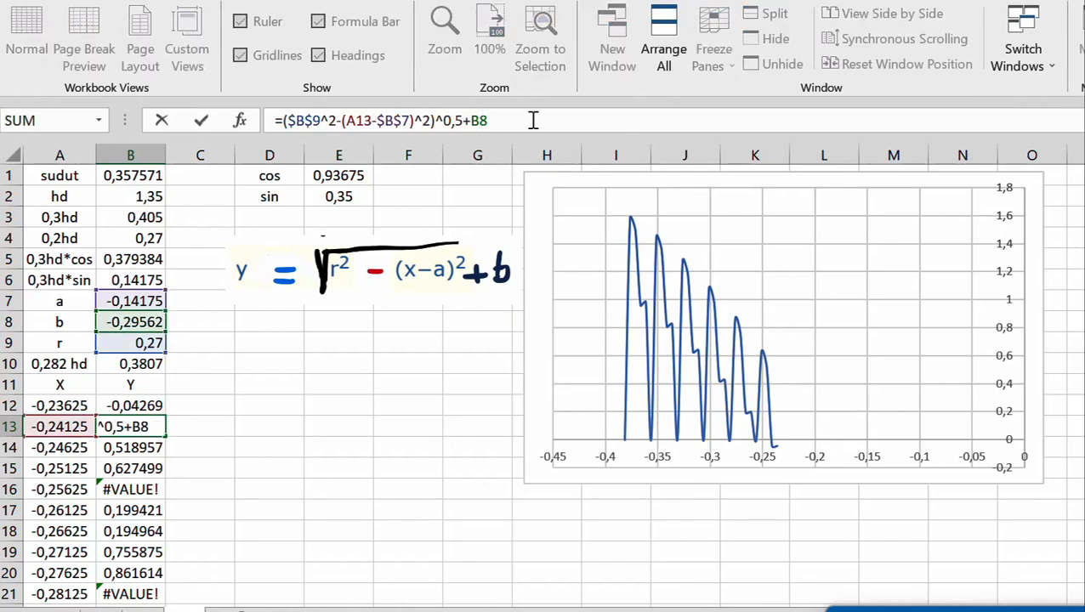
key(F4)
key(Return)
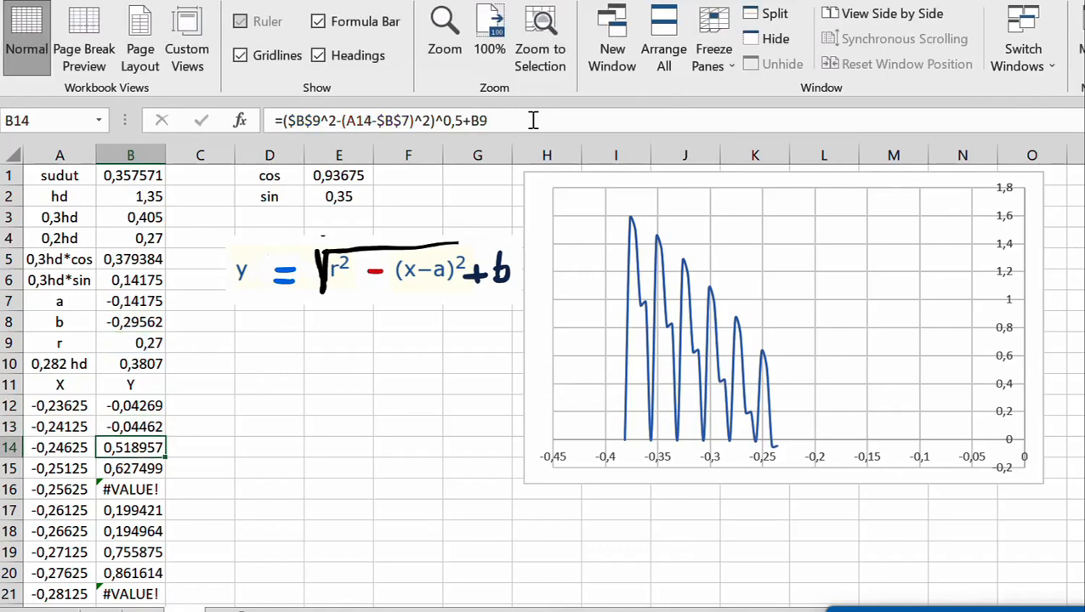
click(139, 428)
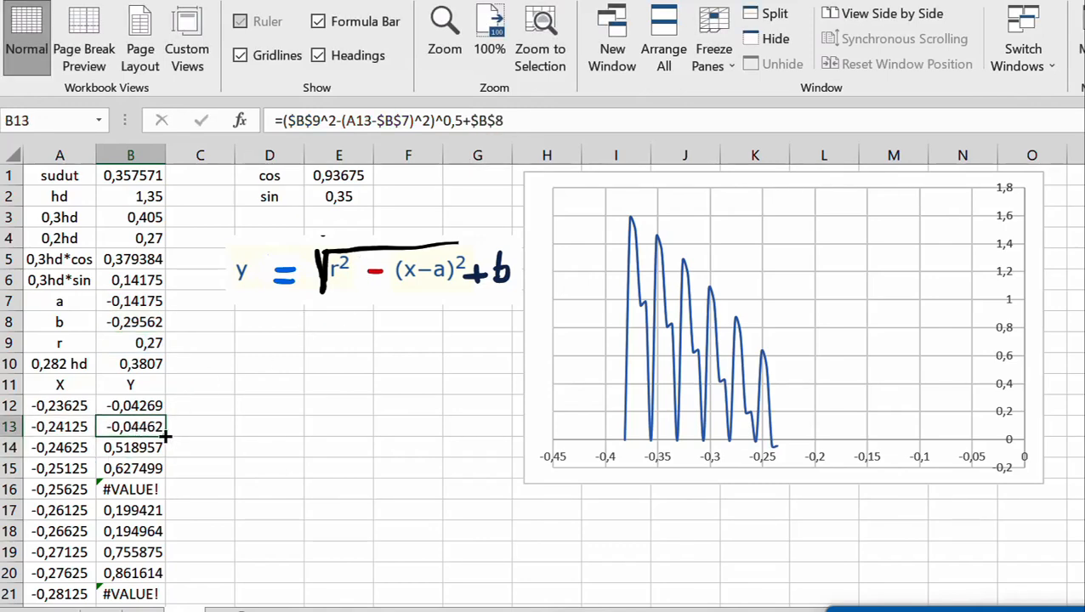
double_click(166, 434)
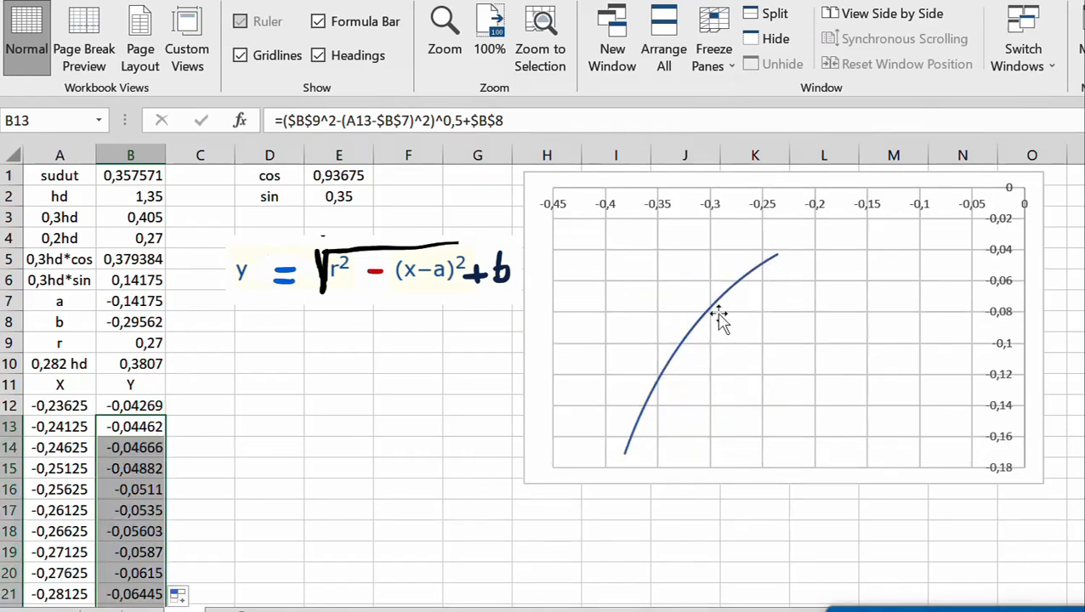
mouse_move(634, 451)
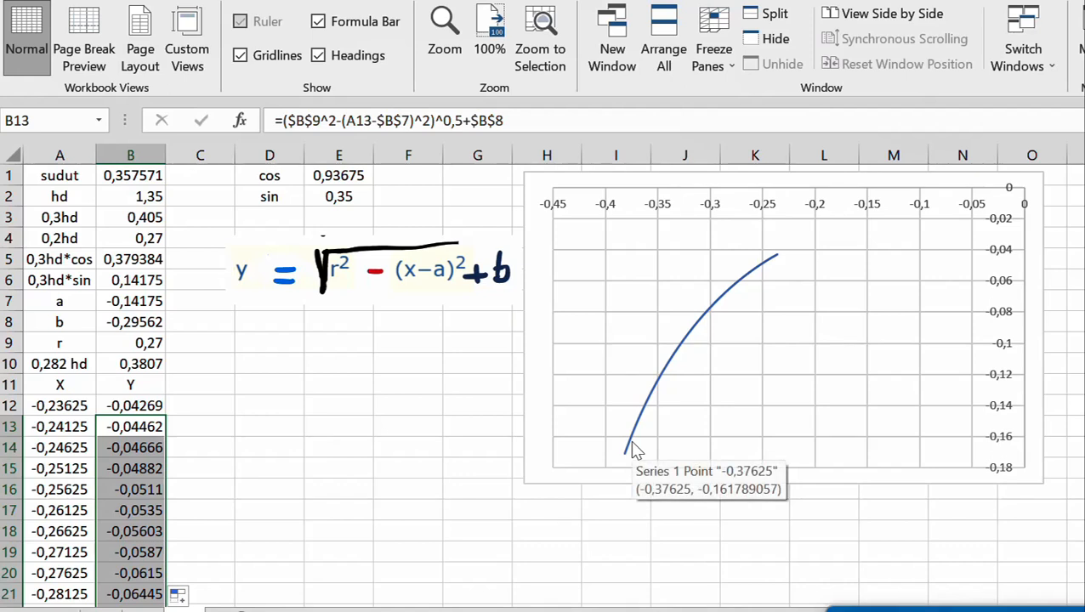
click(218, 425)
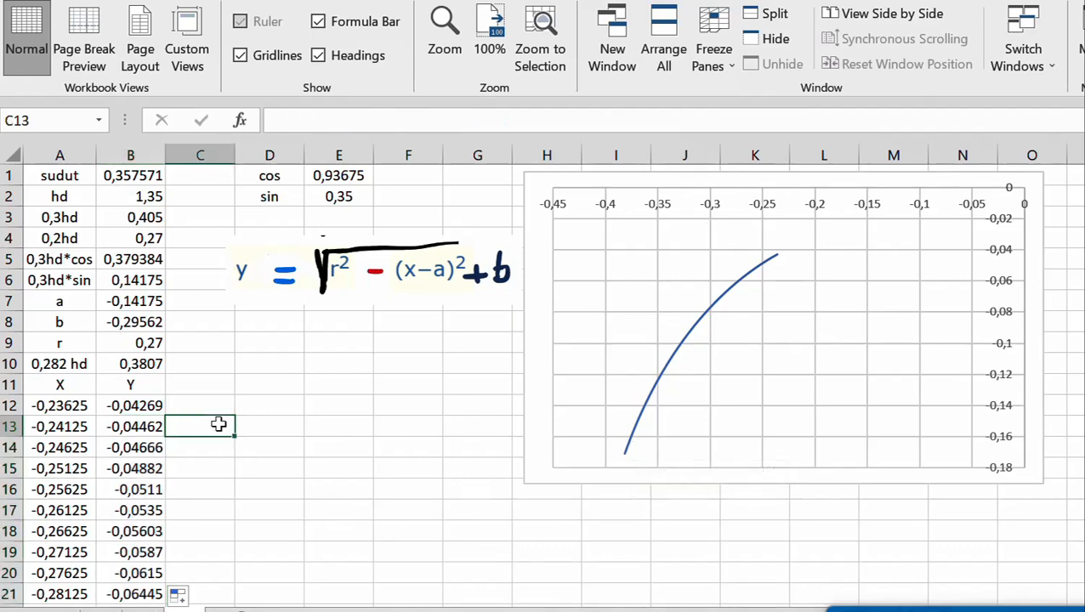
Copy the third circle's X and Y values in A12:B42
click(78, 406)
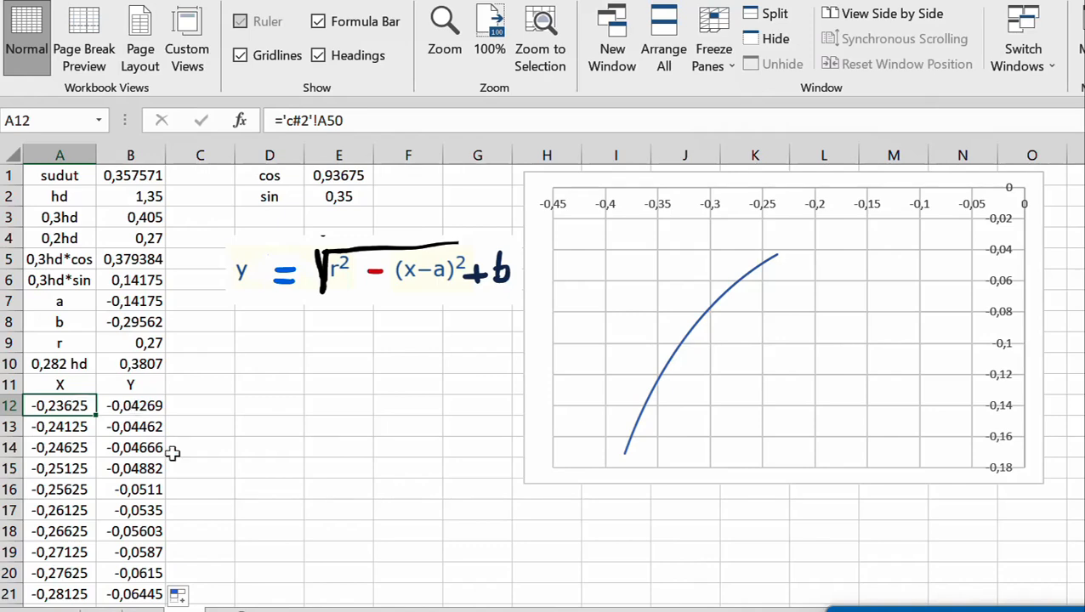
scroll(166, 484, down, 10)
shift+click(141, 406)
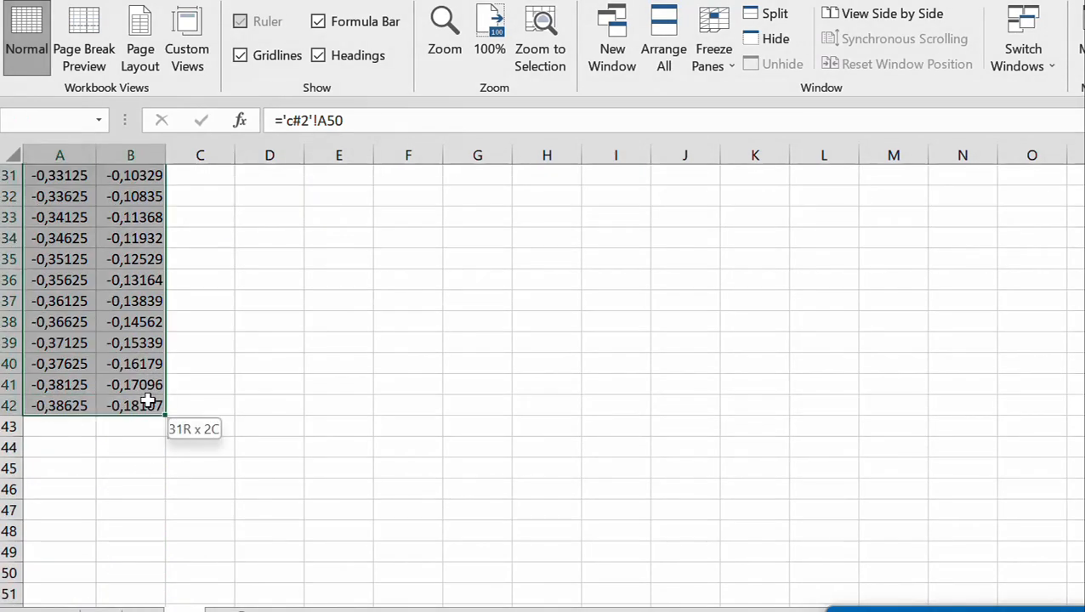
key(ctrl+c)
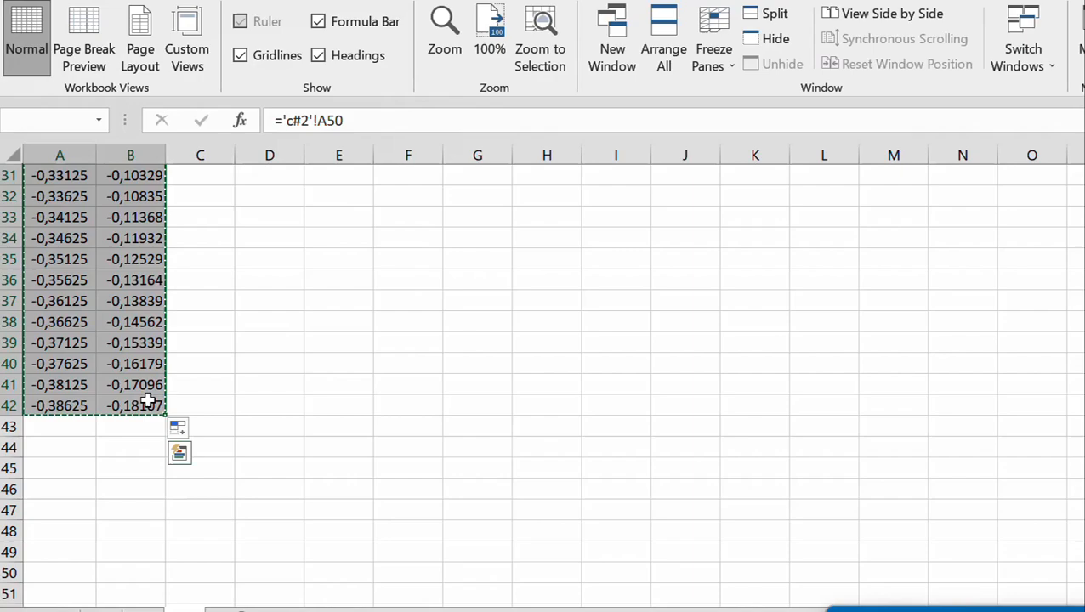
Paste the copied coordinates as values only on the c#1 sheet, starting at A251 below the existing data
click(103, 609)
scroll(172, 439, down, 19)
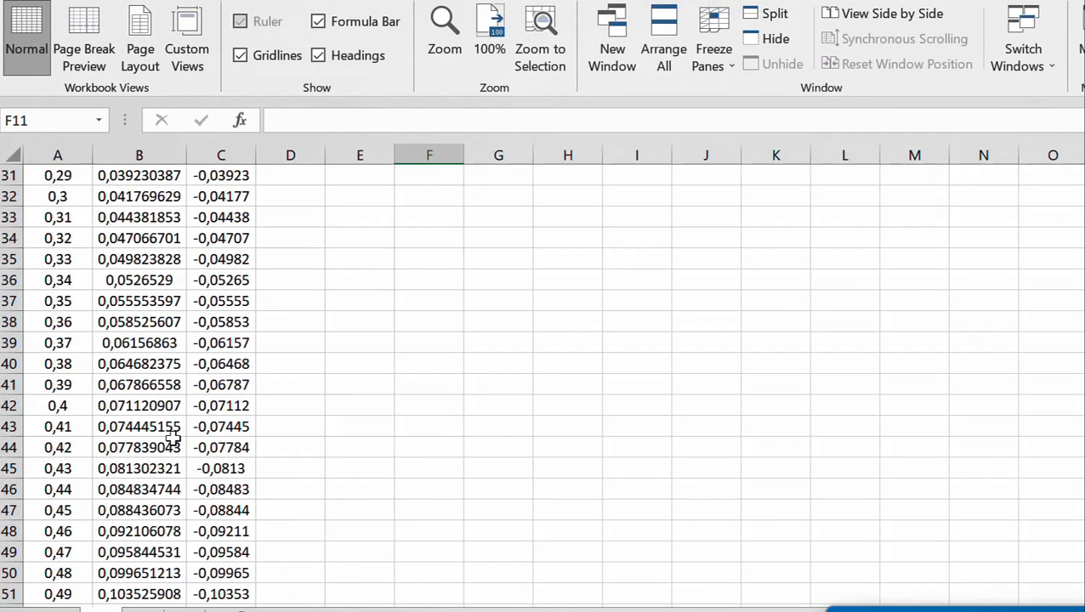
scroll(172, 440, down, 20)
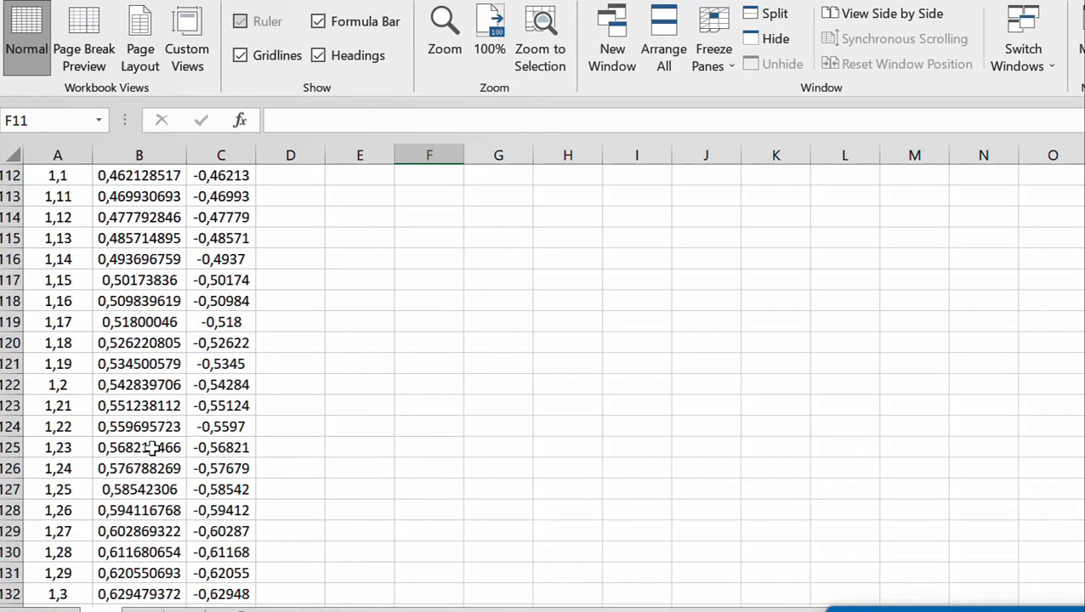
scroll(150, 450, down, 20)
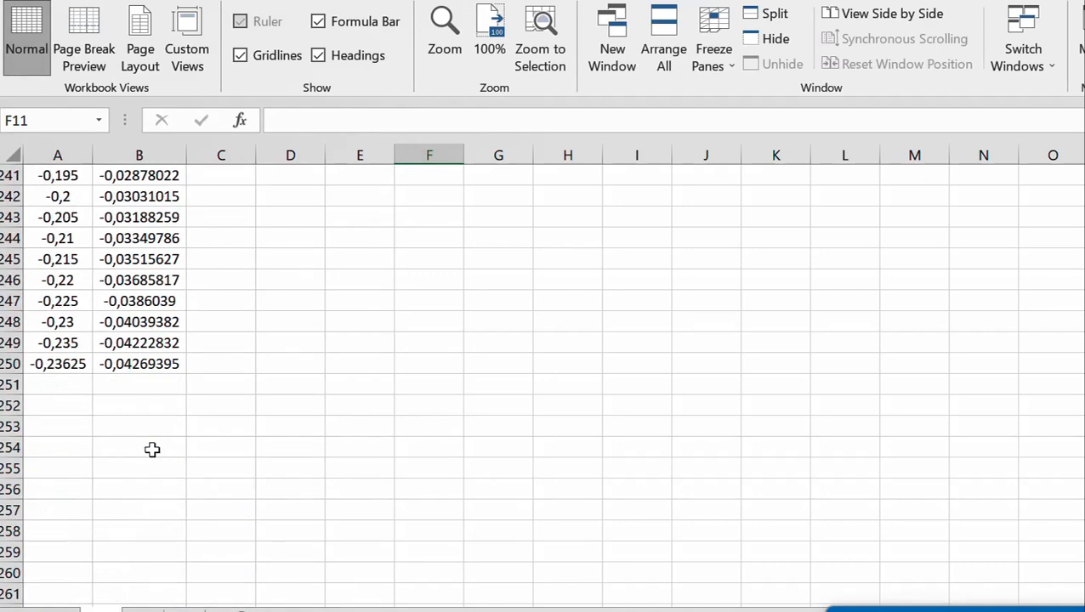
scroll(129, 410, up, 2)
click(58, 384)
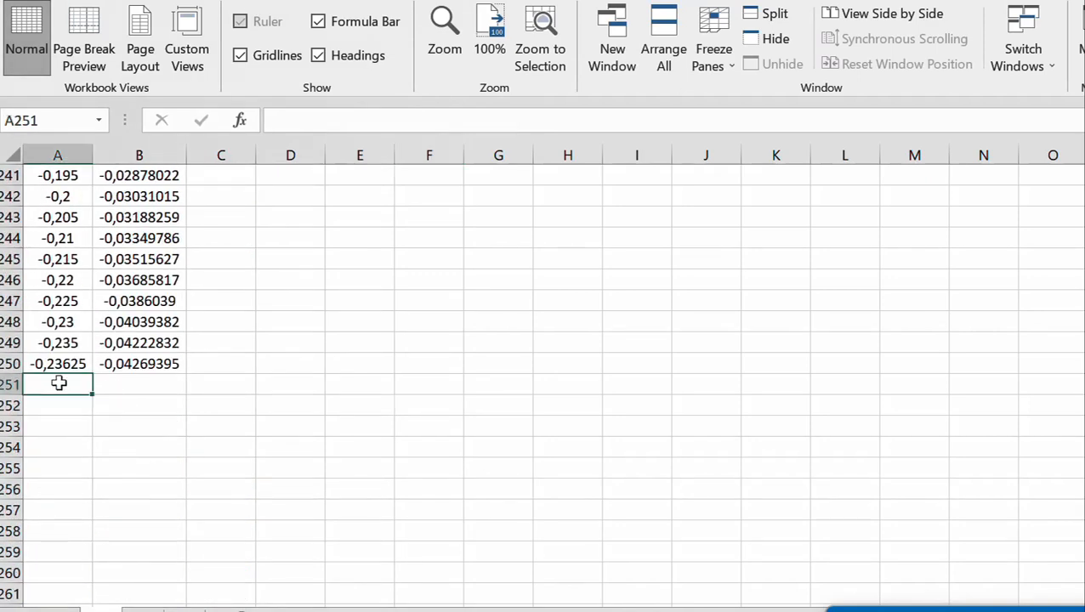
right_click(58, 383)
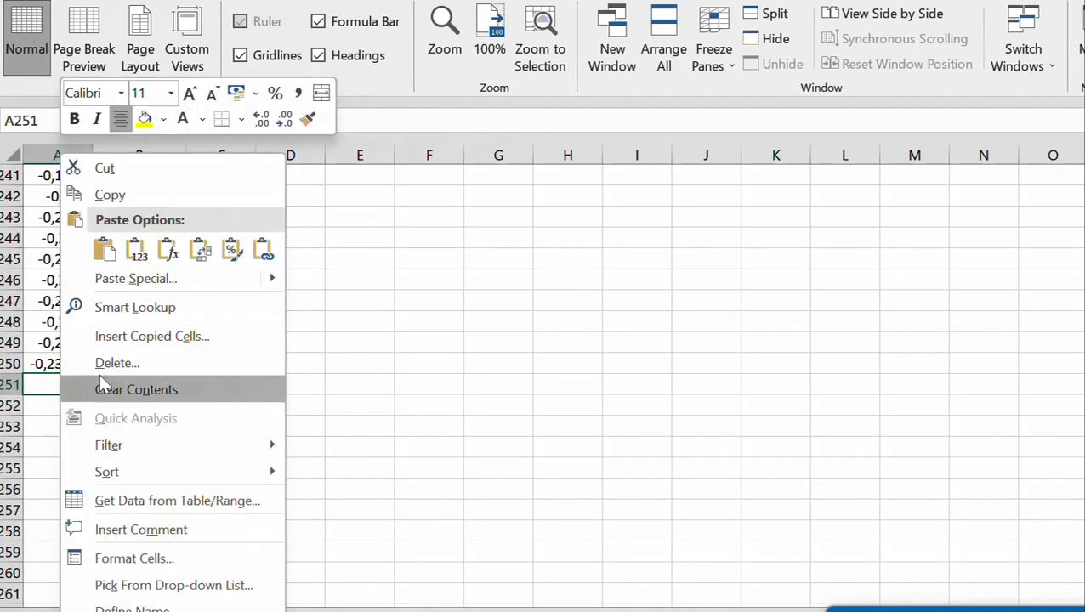
click(93, 279)
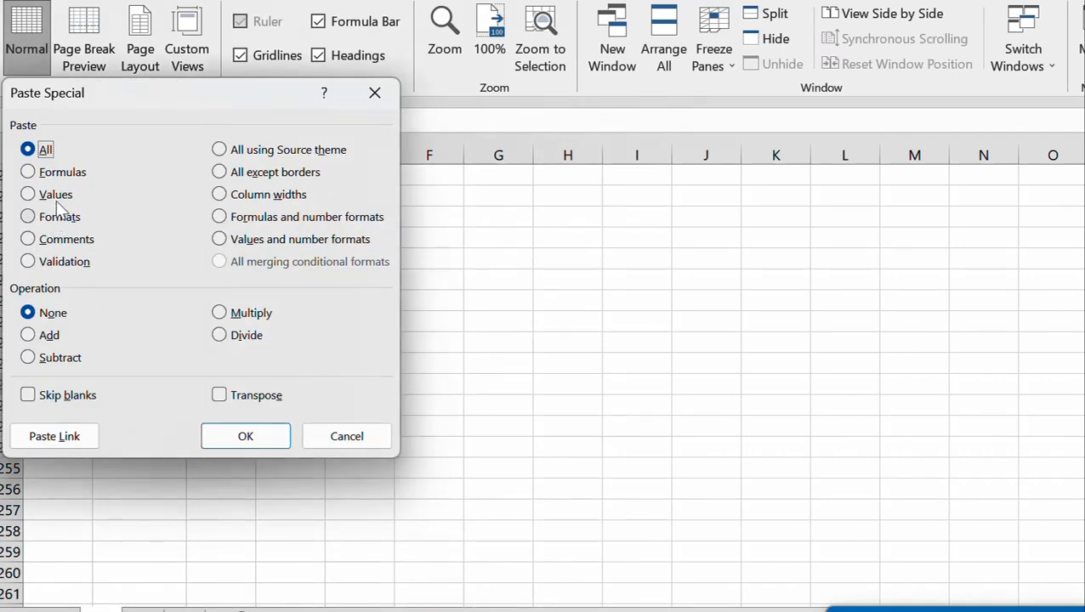
click(28, 194)
click(245, 435)
click(317, 405)
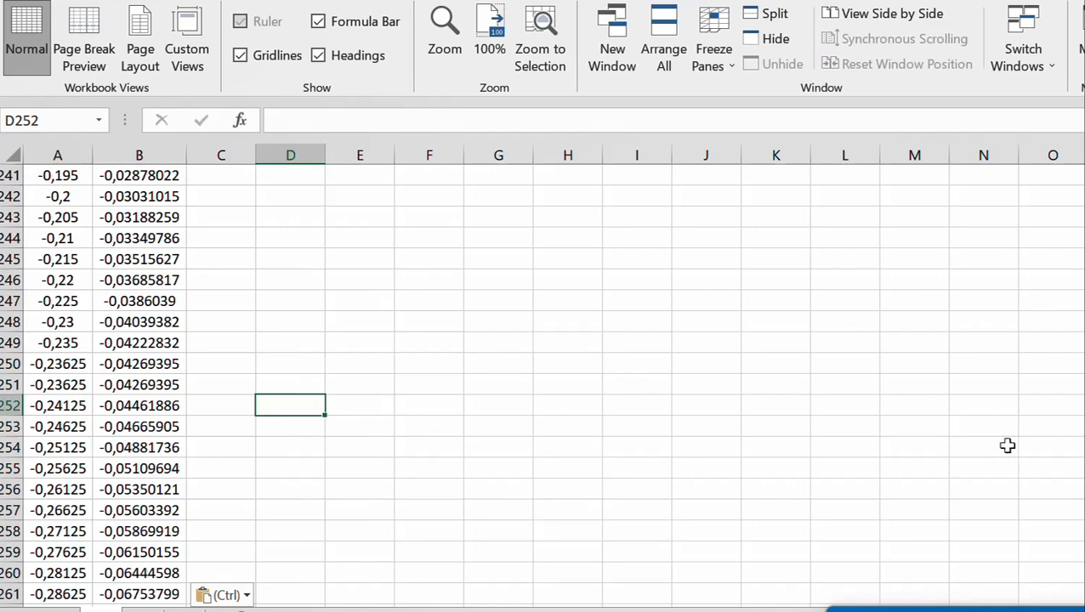
Set the outline of the third circle's curve (Series 3) in the c#1 chart to black and change its line weight
scroll(1007, 446, up, 20)
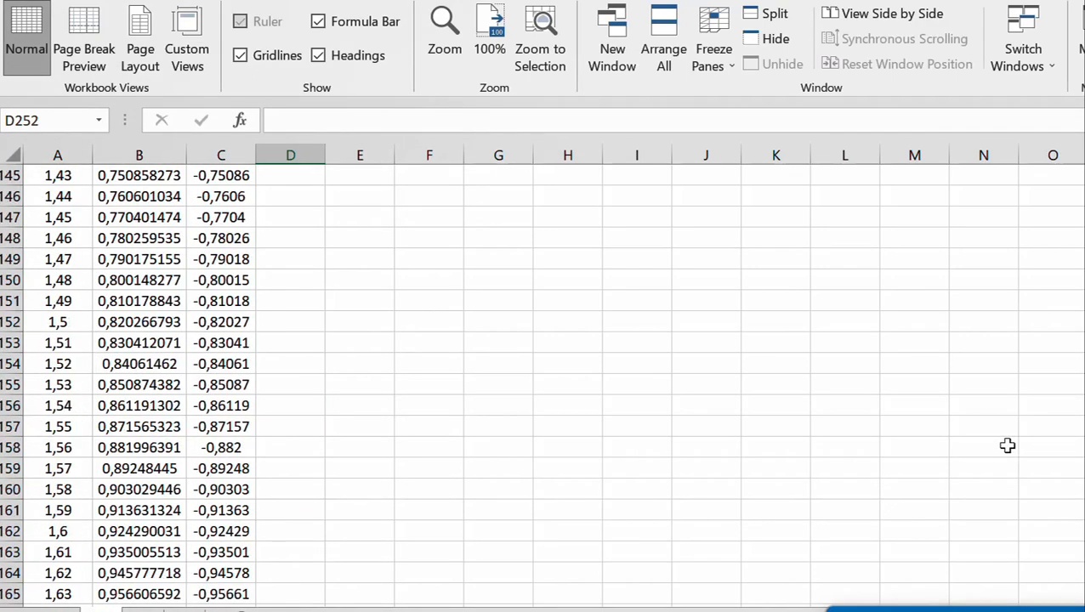
scroll(1007, 445, up, 20)
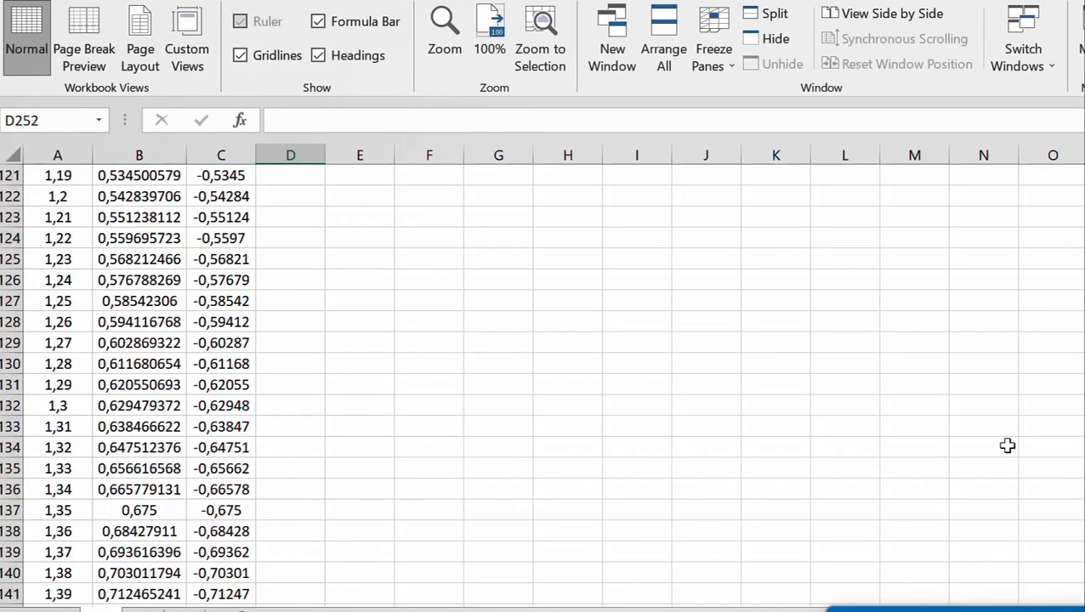
scroll(1007, 446, up, 20)
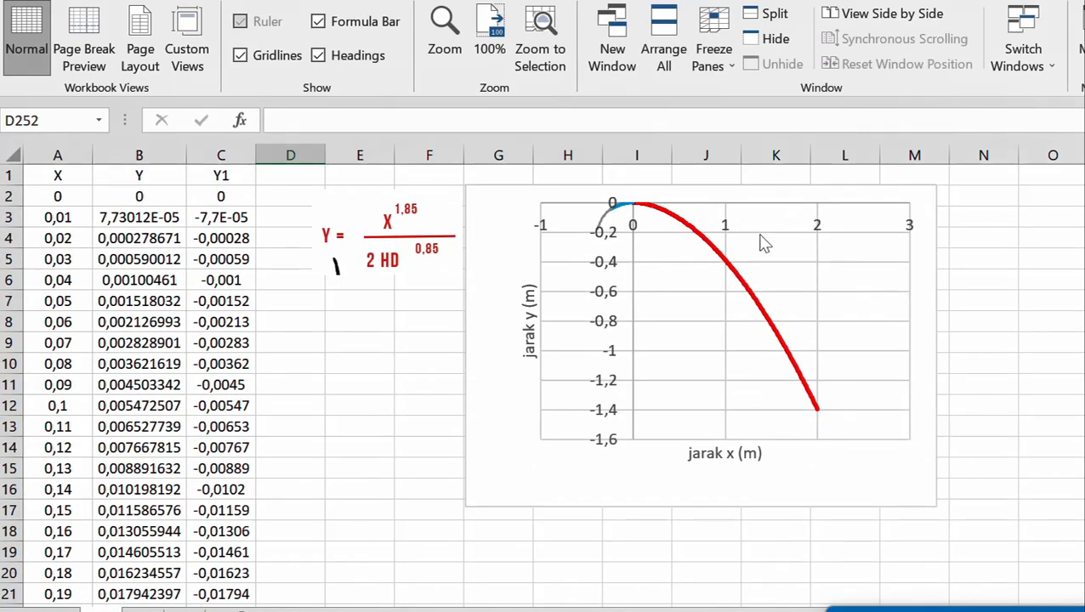
click(606, 233)
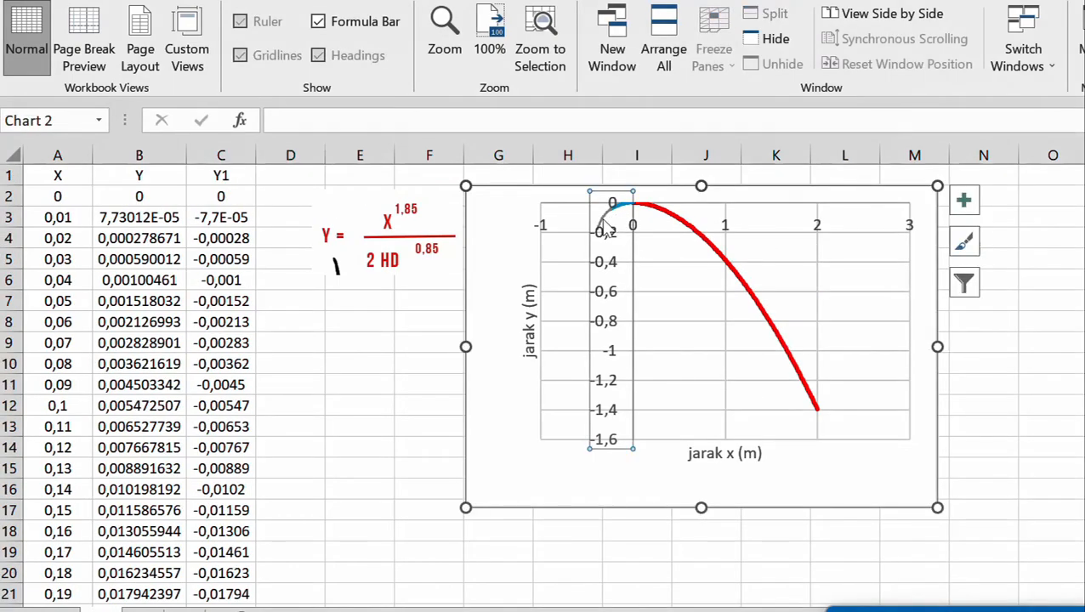
click(609, 216)
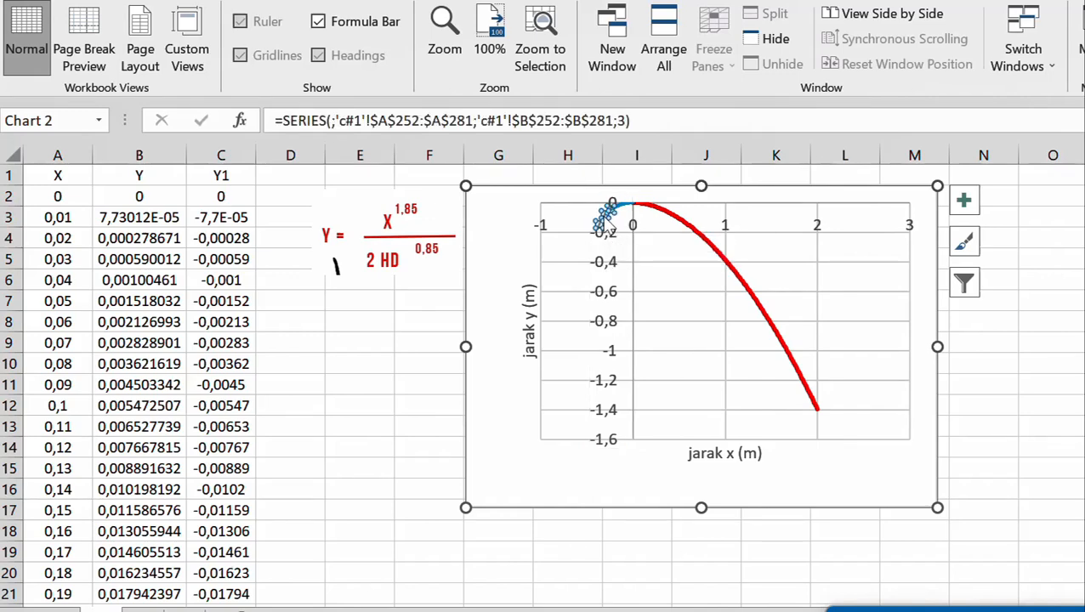
right_click(611, 218)
click(676, 162)
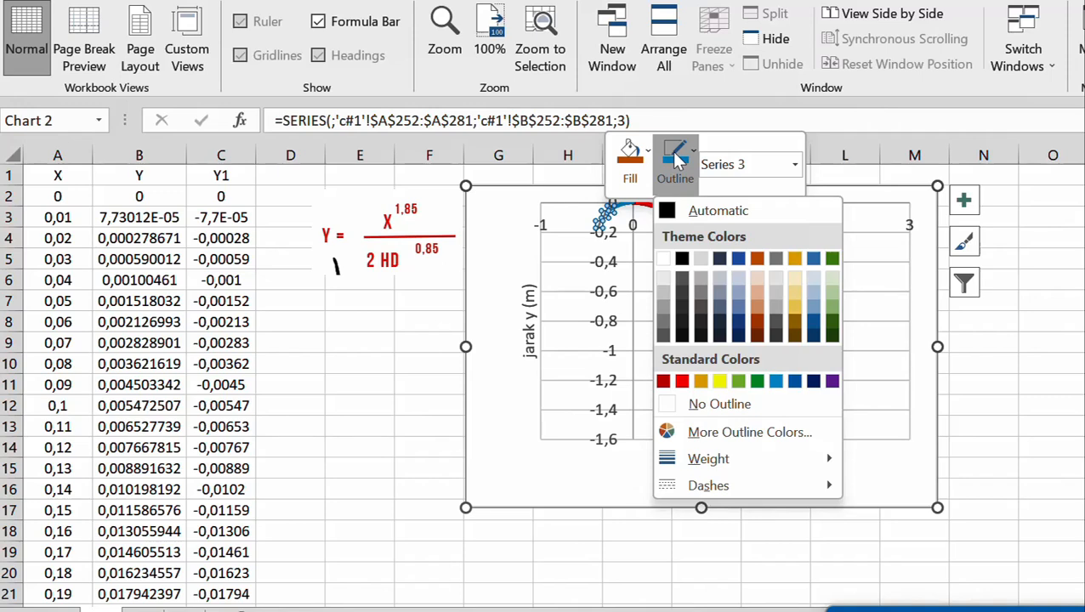
click(682, 259)
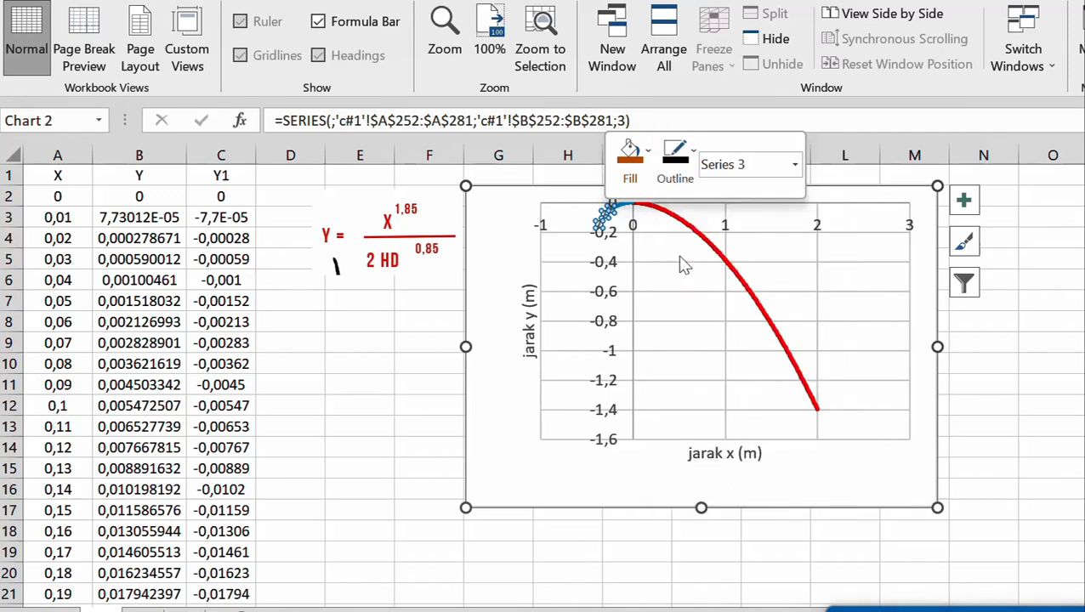
click(689, 166)
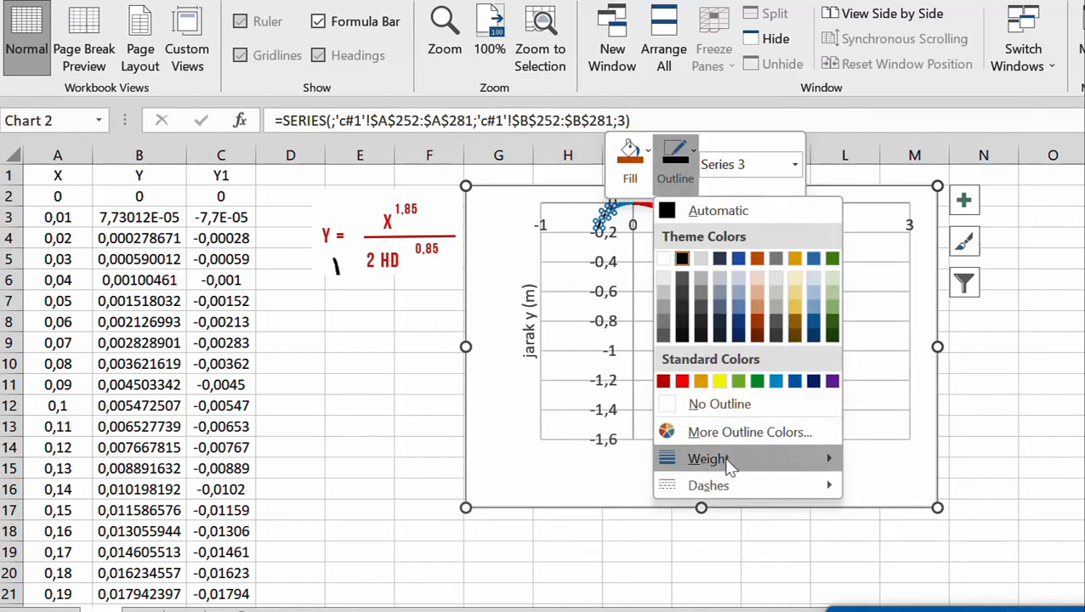
mouse_move(727, 460)
click(919, 509)
click(1019, 383)
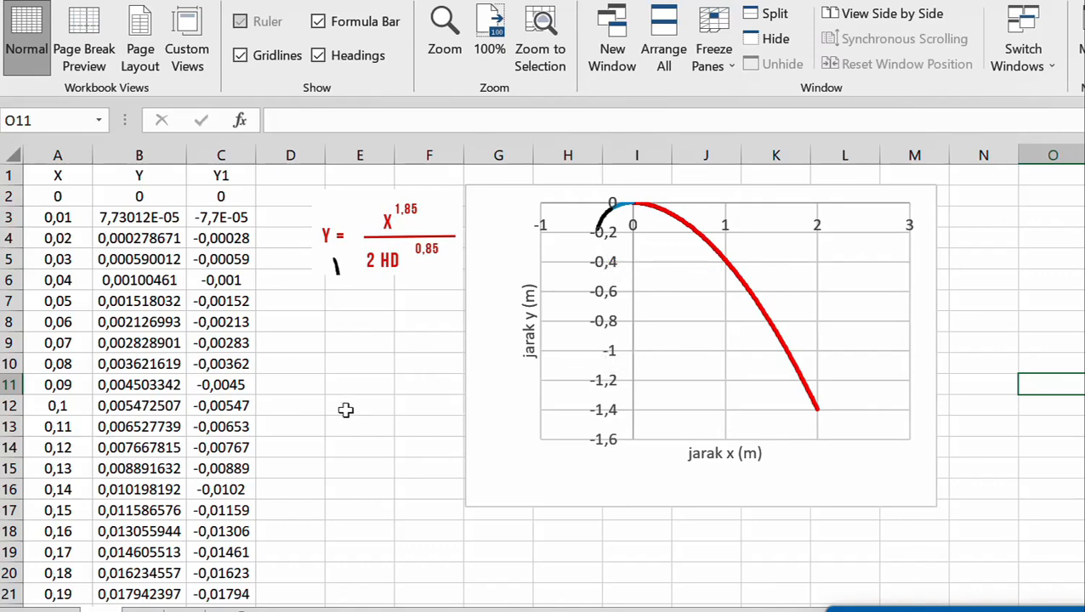
Enter =A281 in A283 below the c#1 data to reference the last X value
scroll(345, 410, down, 4)
scroll(346, 410, up, 4)
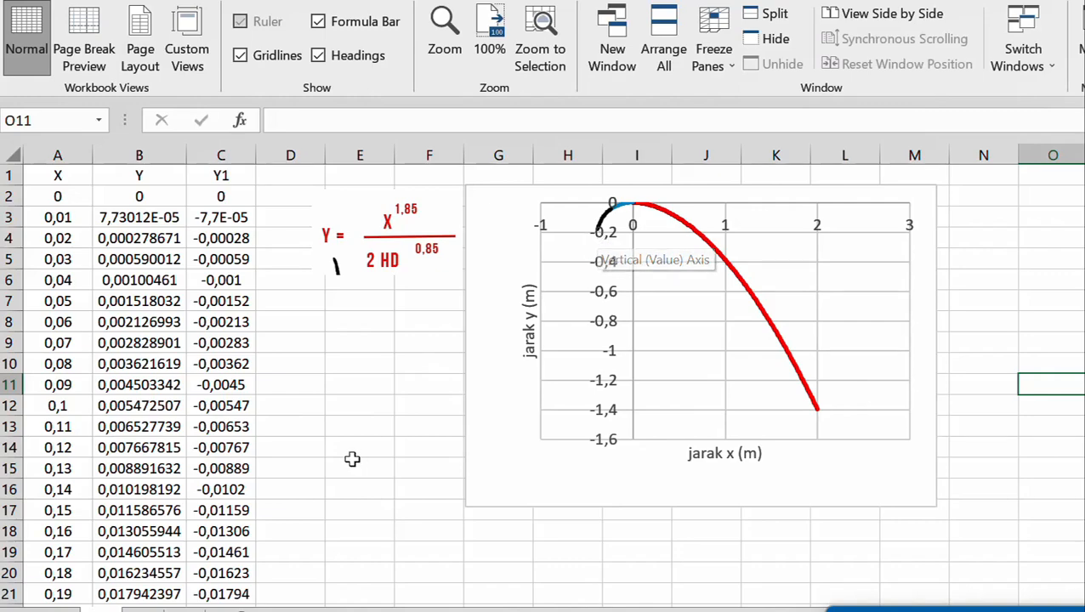
scroll(351, 454, down, 20)
scroll(350, 454, down, 20)
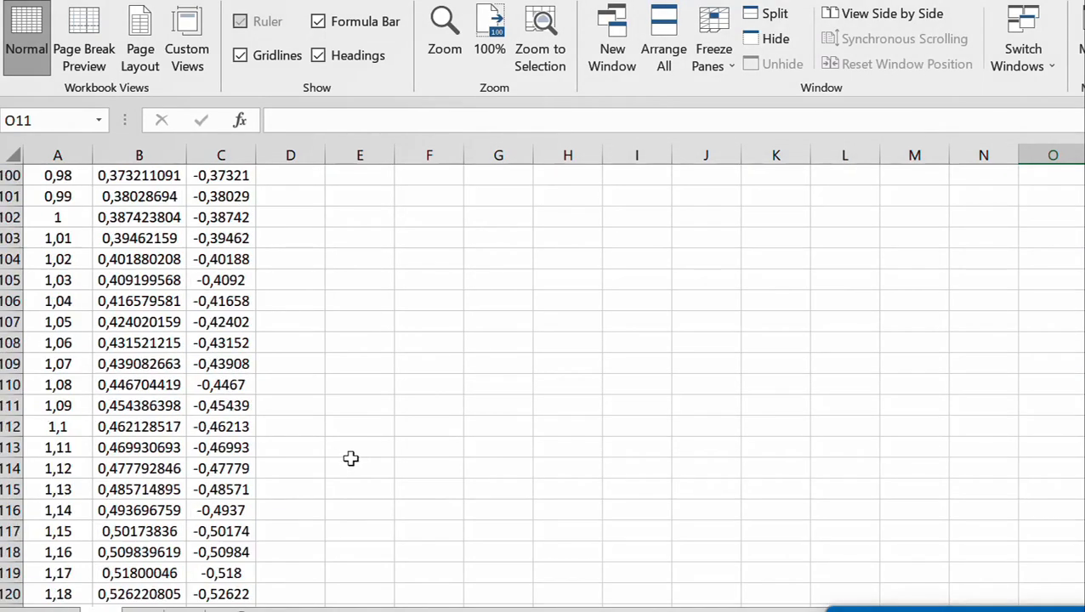
scroll(351, 458, down, 20)
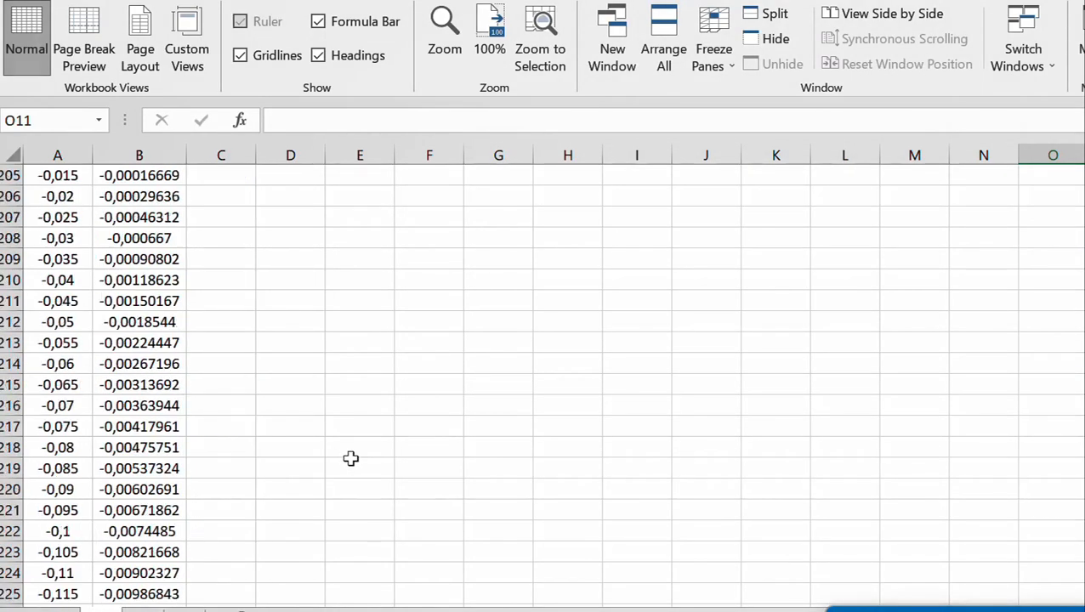
scroll(351, 458, up, 3)
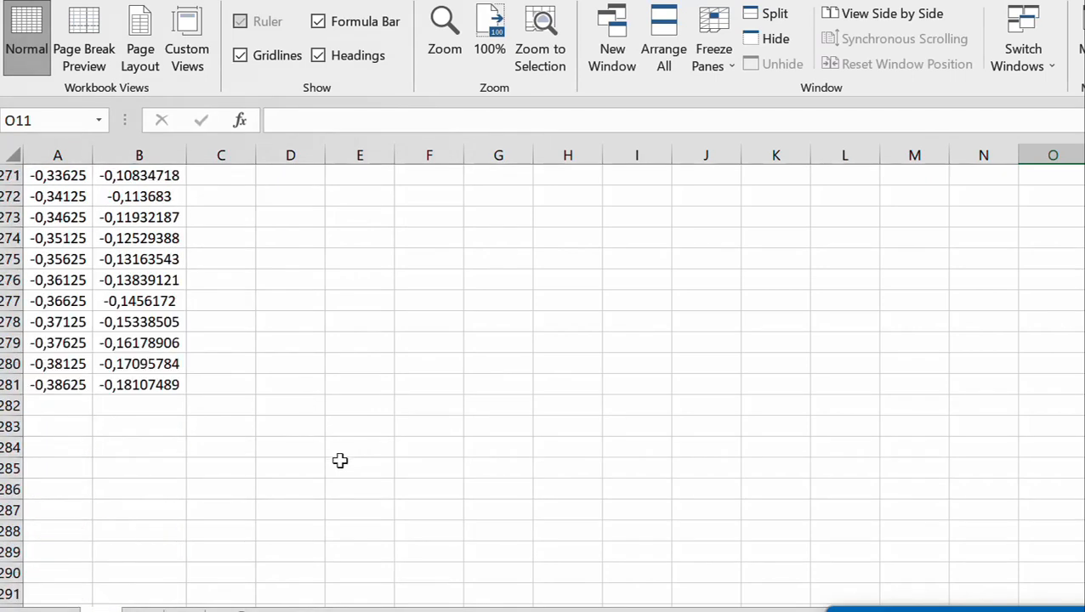
click(76, 424)
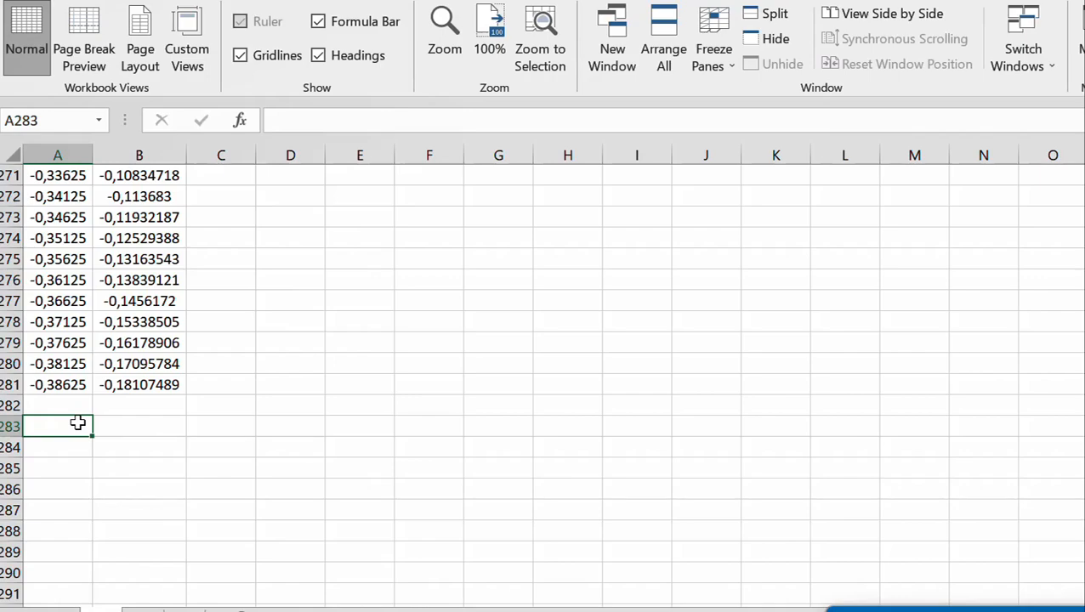
text(=)
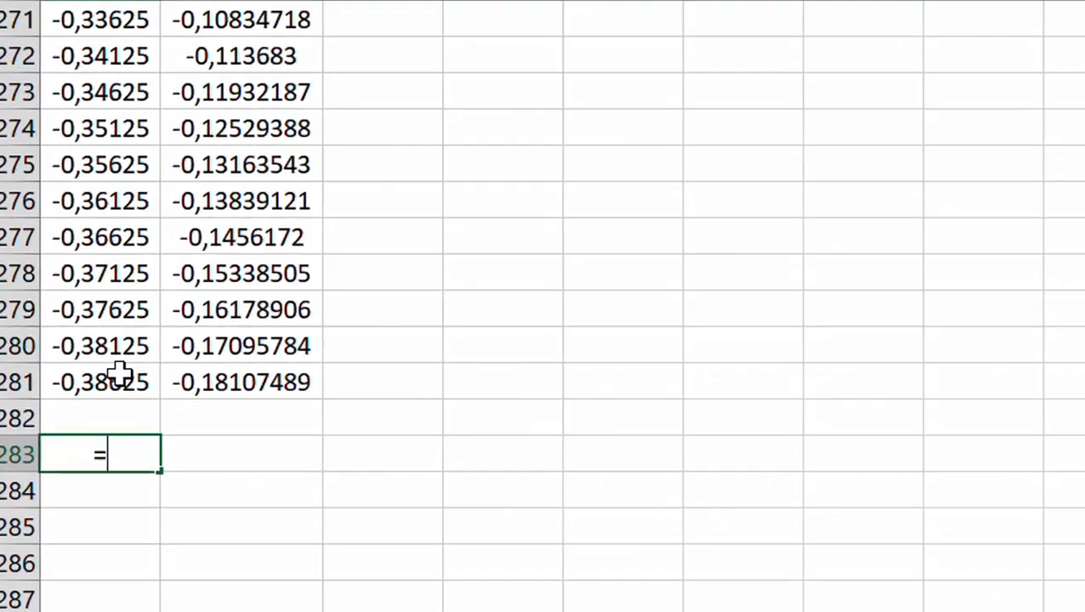
click(68, 379)
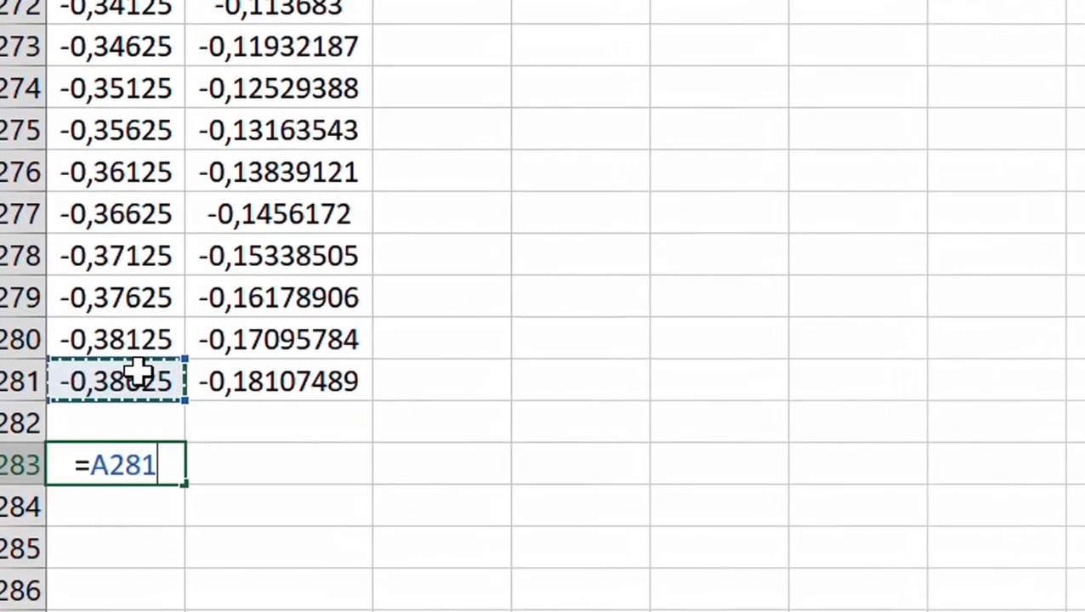
key(Return)
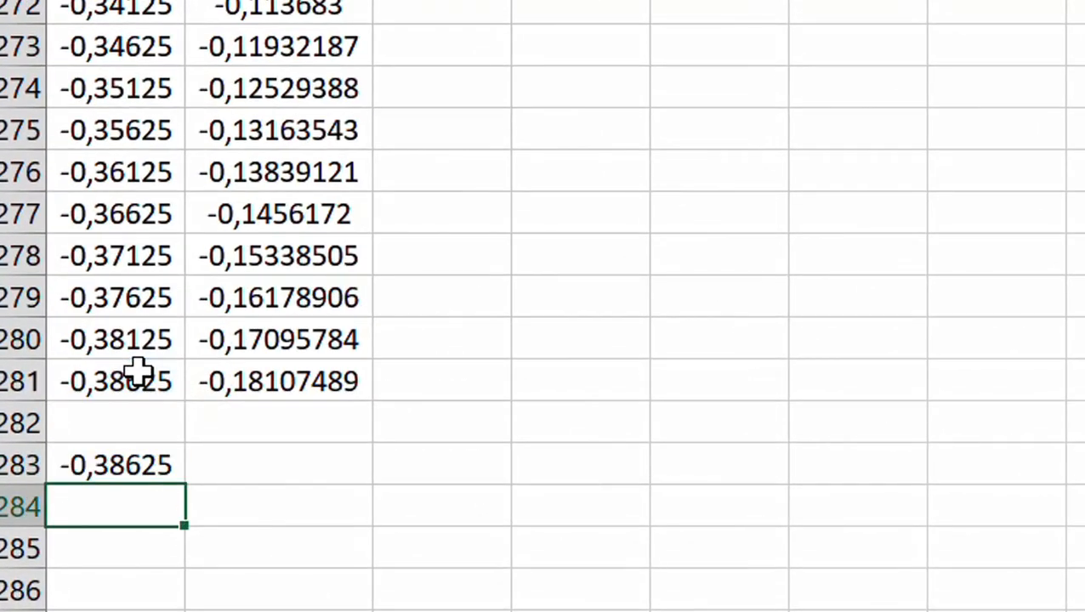
Reference the last Y value in B283 with =B281
click(264, 462)
text(=)
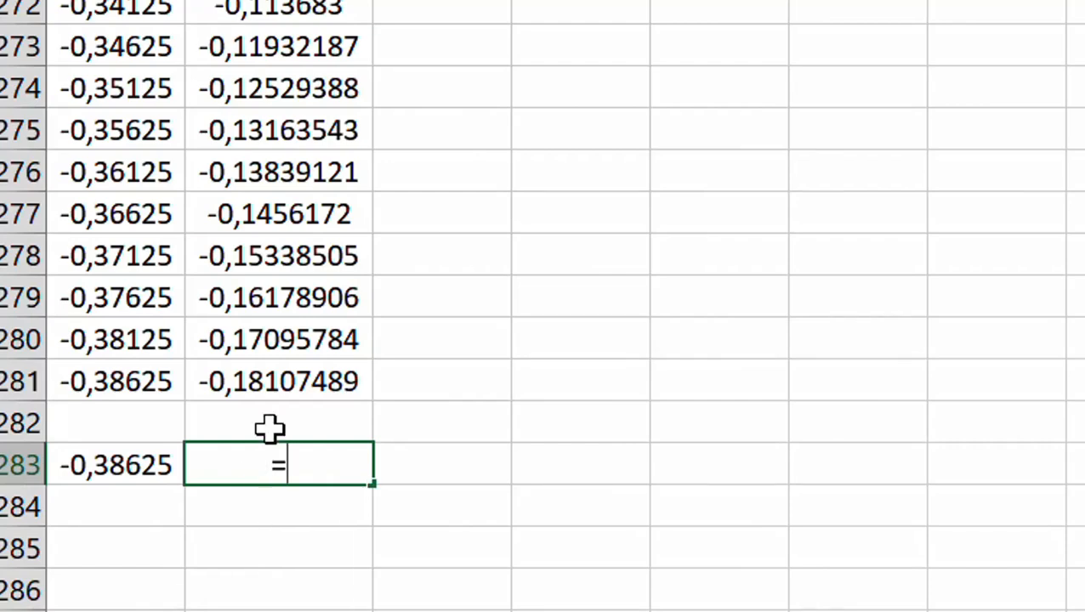
click(283, 379)
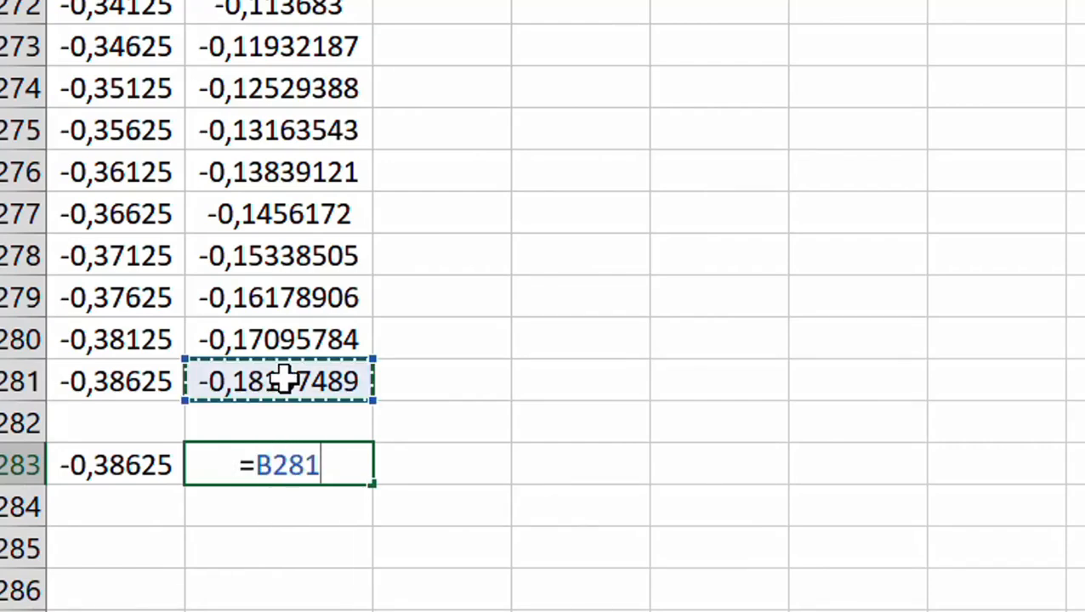
key(Return)
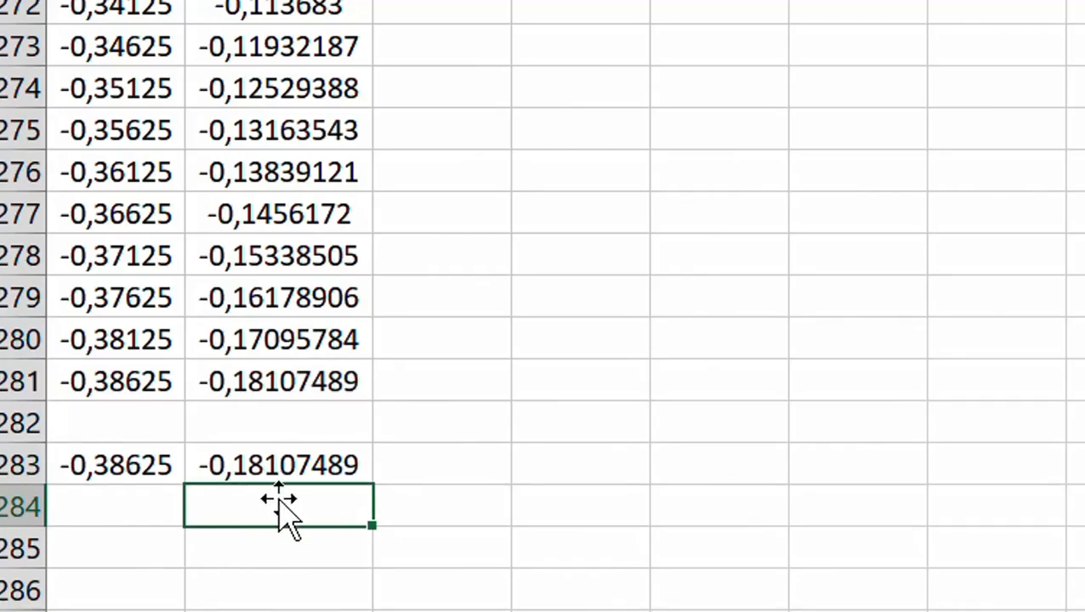
Check the end of the red curve in the c#1 chart and enter -1,4 as the Y value in B284
scroll(932, 403, up, 14)
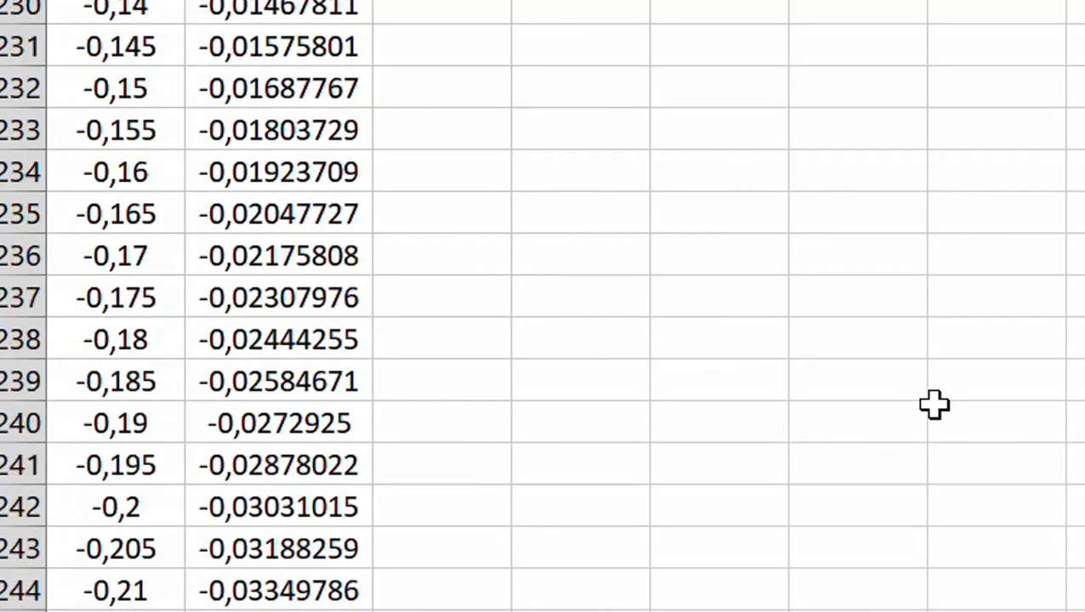
scroll(934, 405, up, 20)
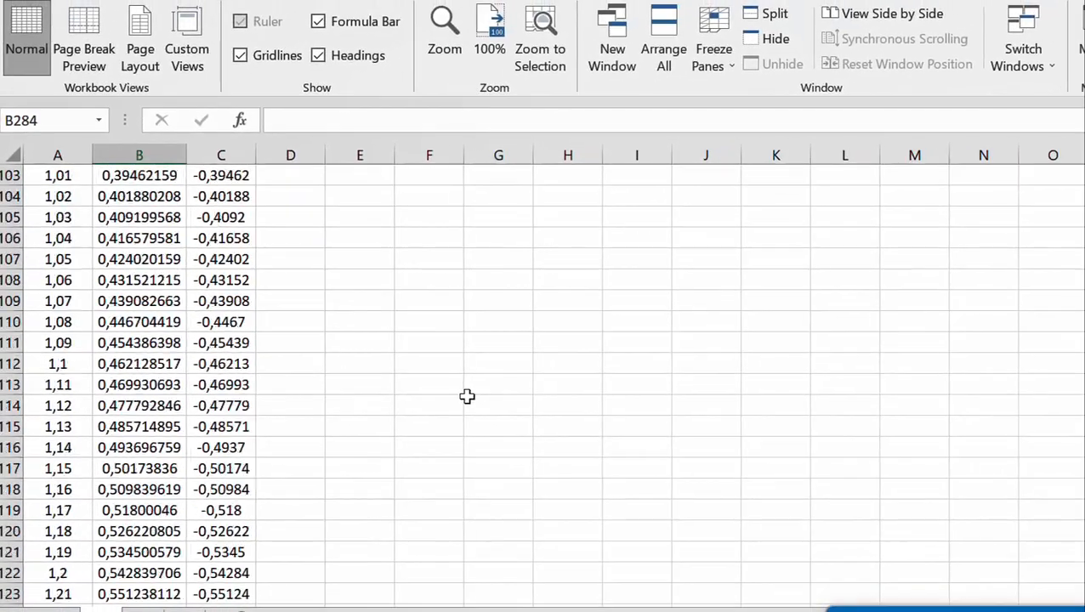
scroll(467, 396, up, 20)
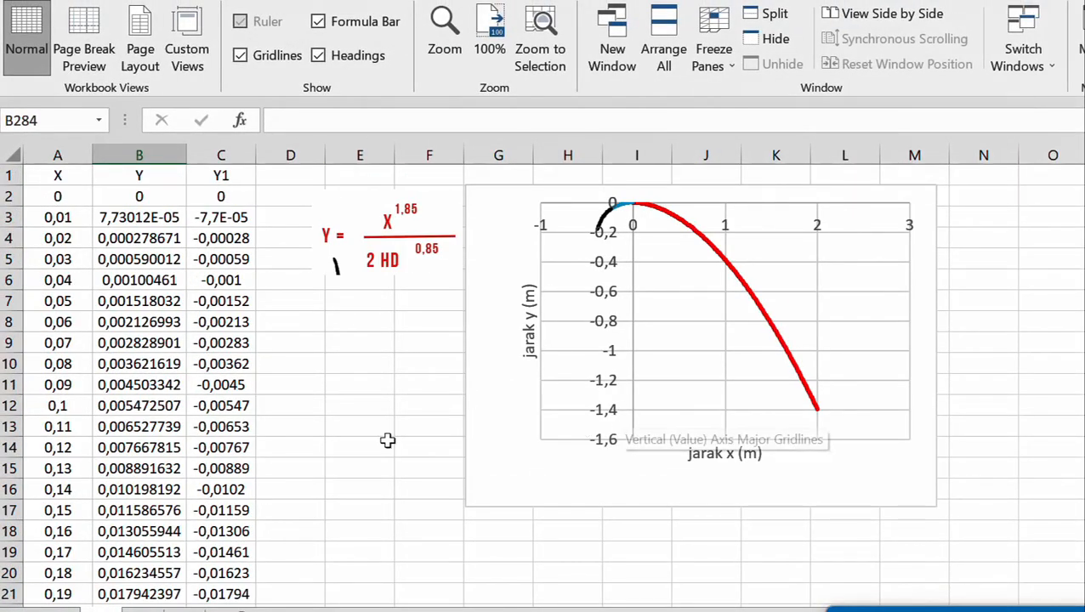
scroll(374, 450, down, 20)
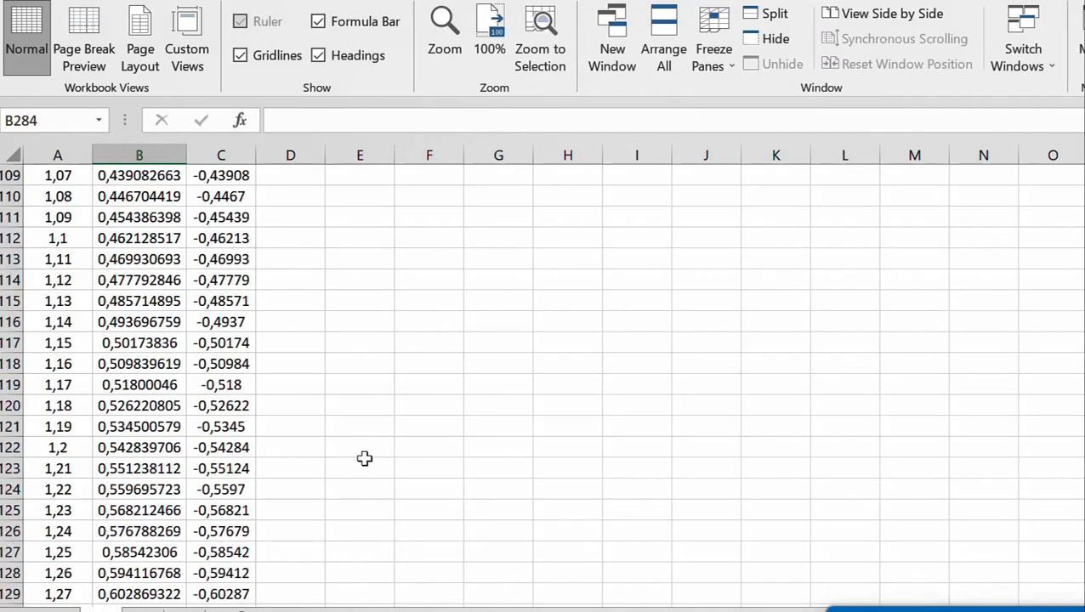
scroll(364, 458, down, 20)
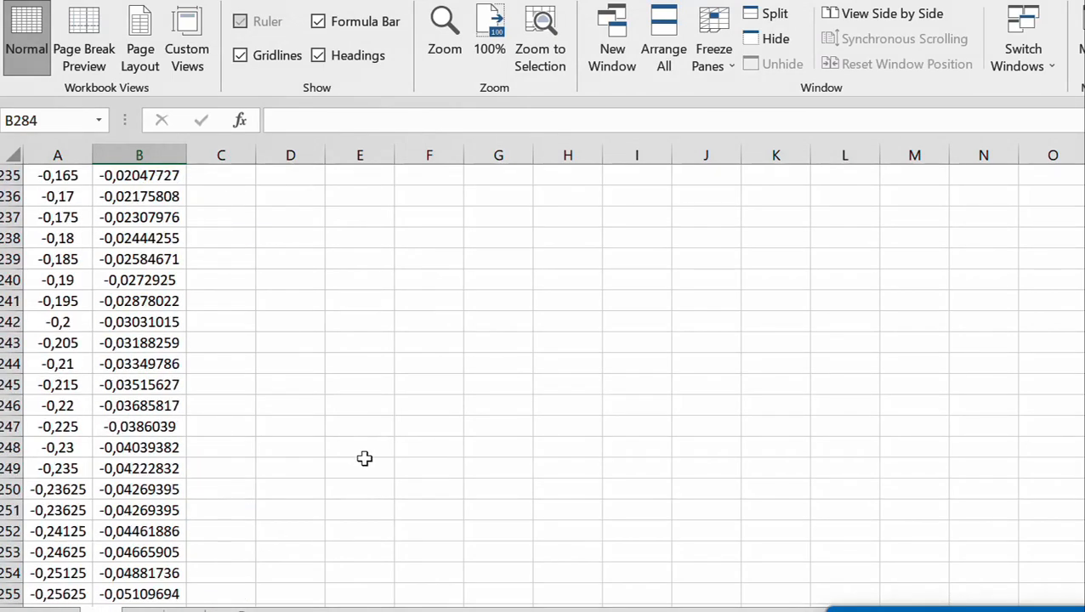
scroll(364, 458, down, 10)
scroll(364, 458, down, 1)
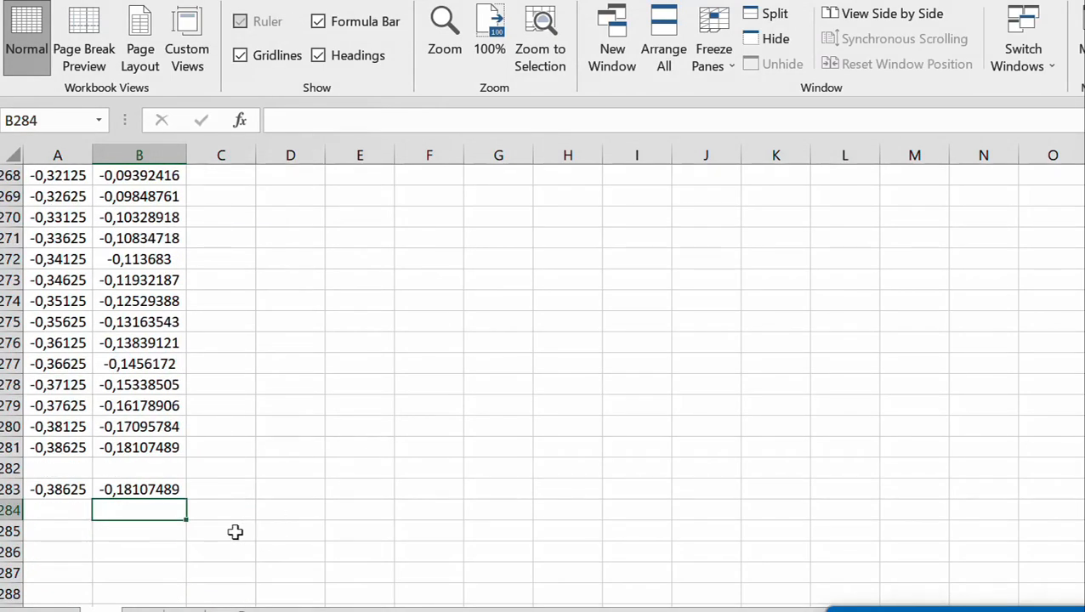
text(-)
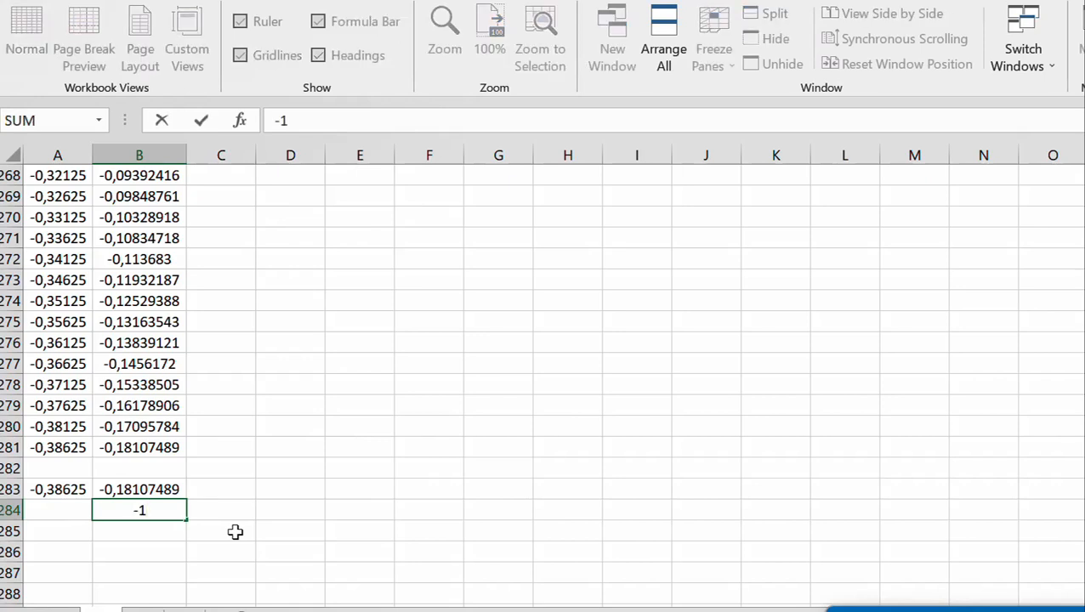
text(1,4)
key(Return)
Reference the X value above in A284 with =A283
click(71, 509)
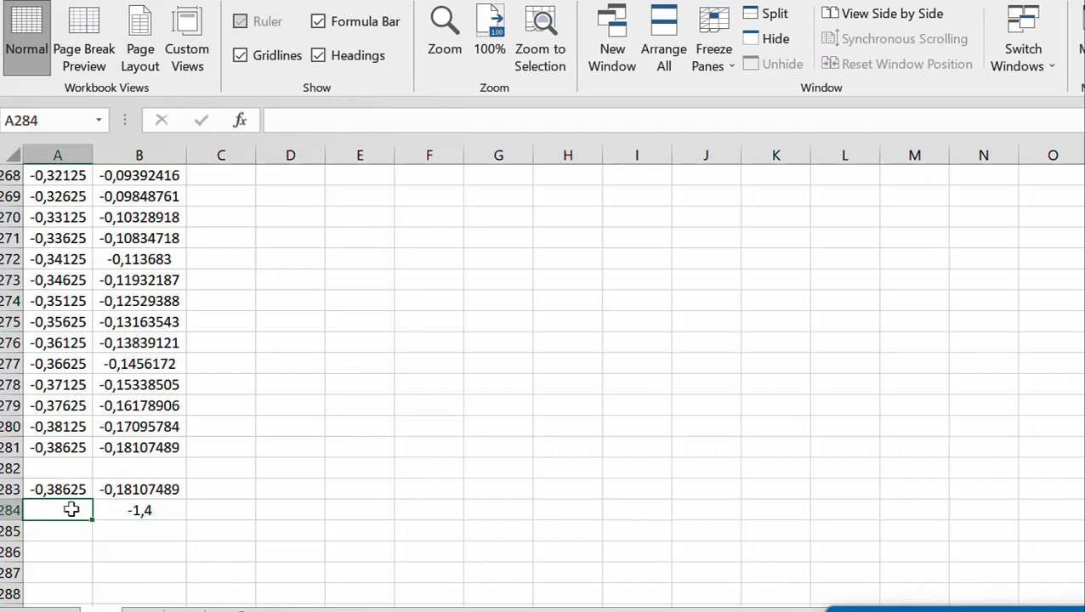
text(=)
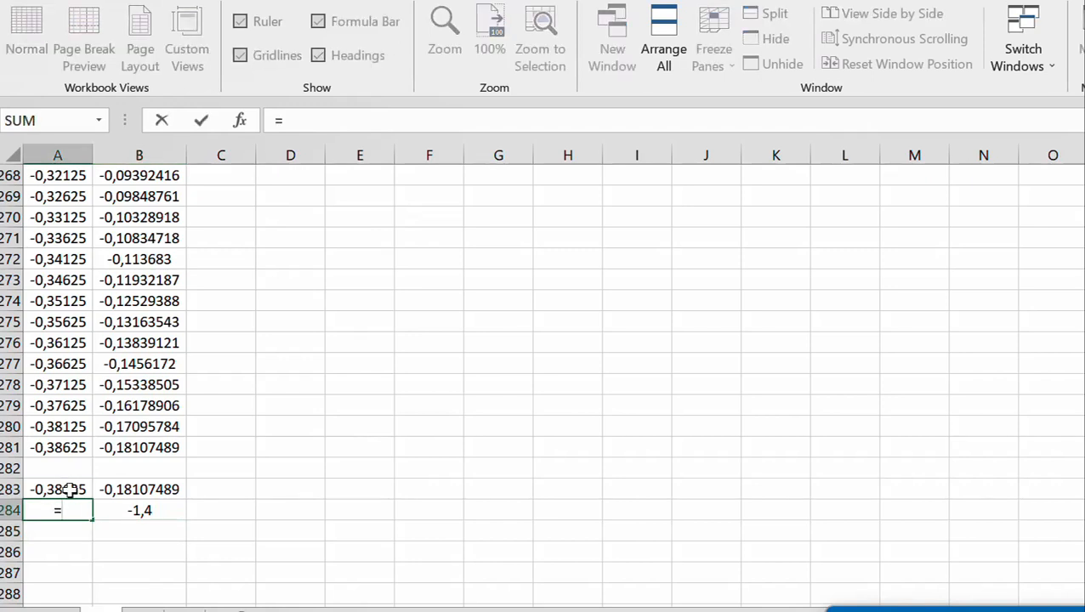
click(70, 489)
key(Return)
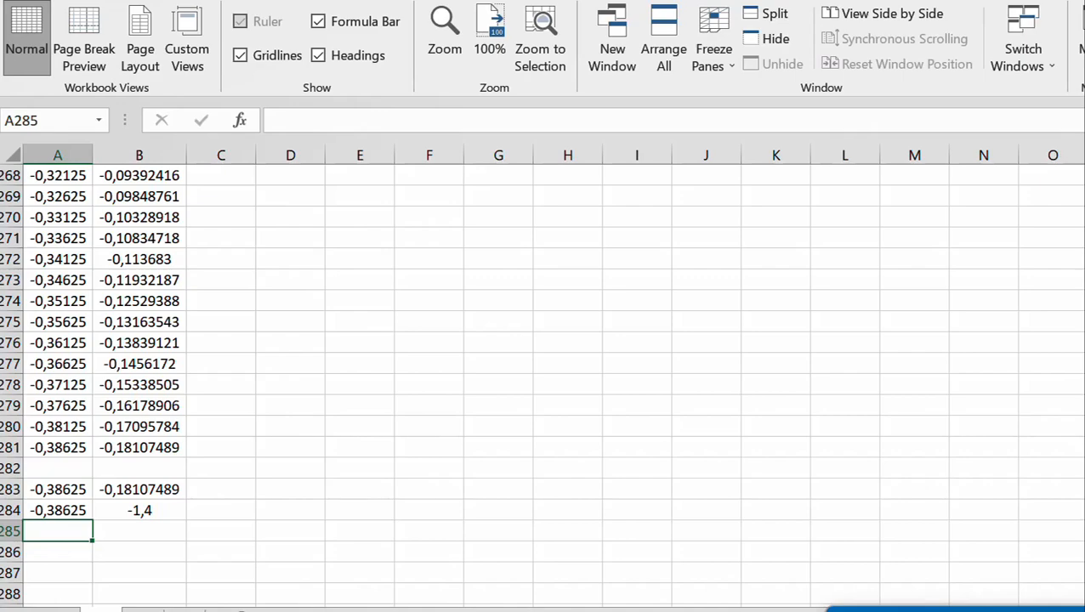
Select the lower end point of the vertical line (Series 4) in the chart and examine the series' source cells
scroll(542, 382, up, 20)
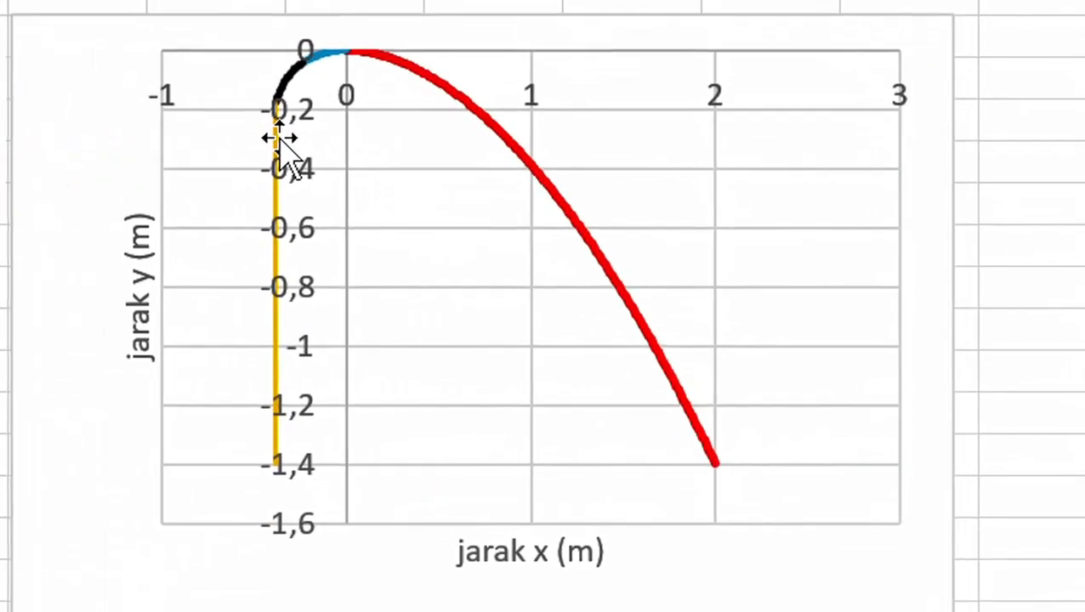
click(276, 141)
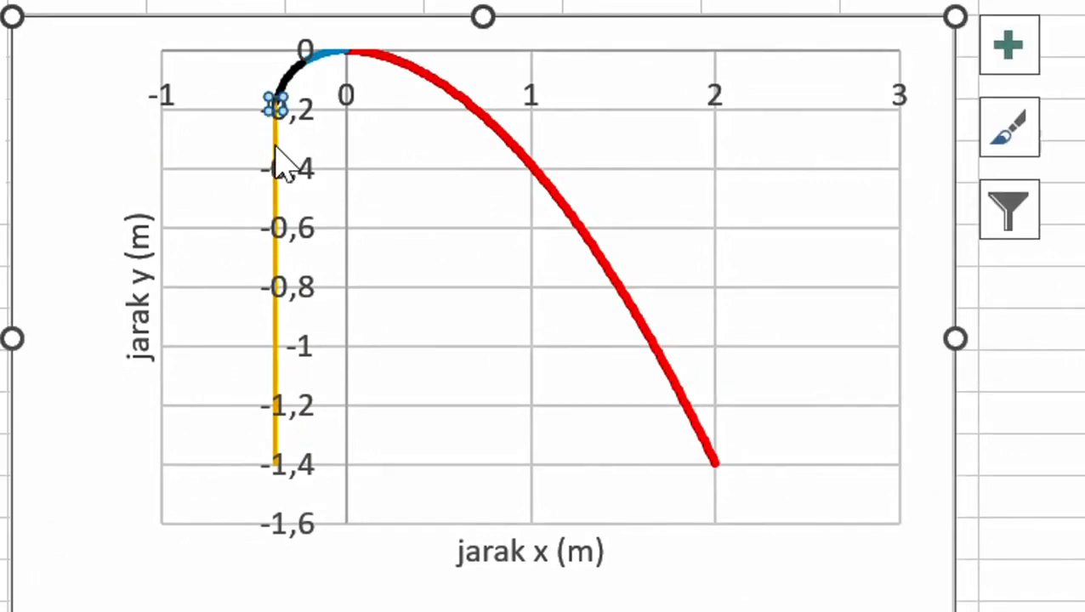
key(Right)
scroll(543, 306, down, 2)
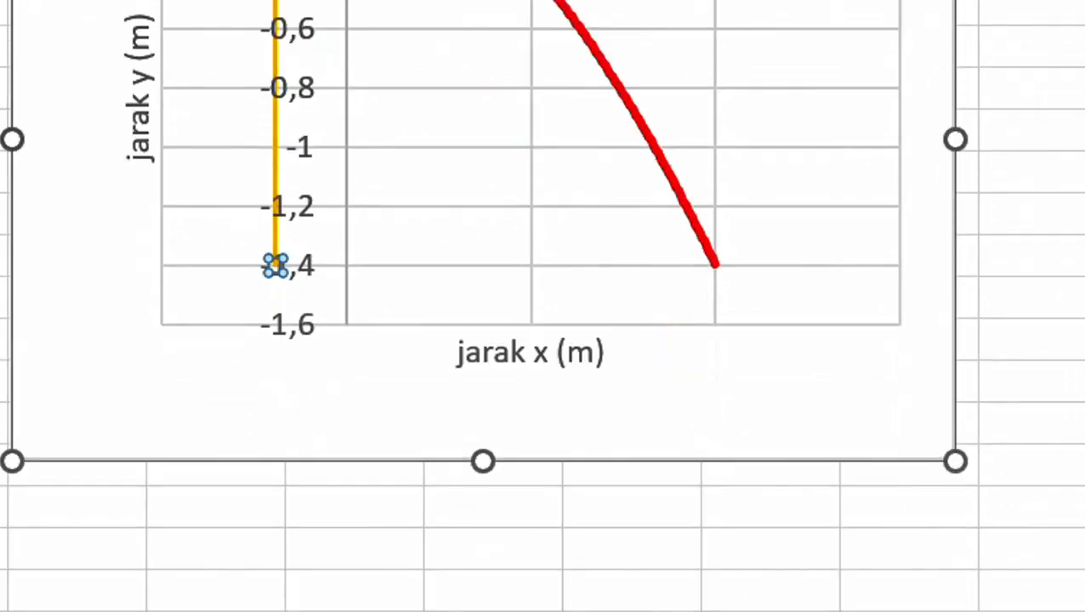
scroll(543, 306, down, 10)
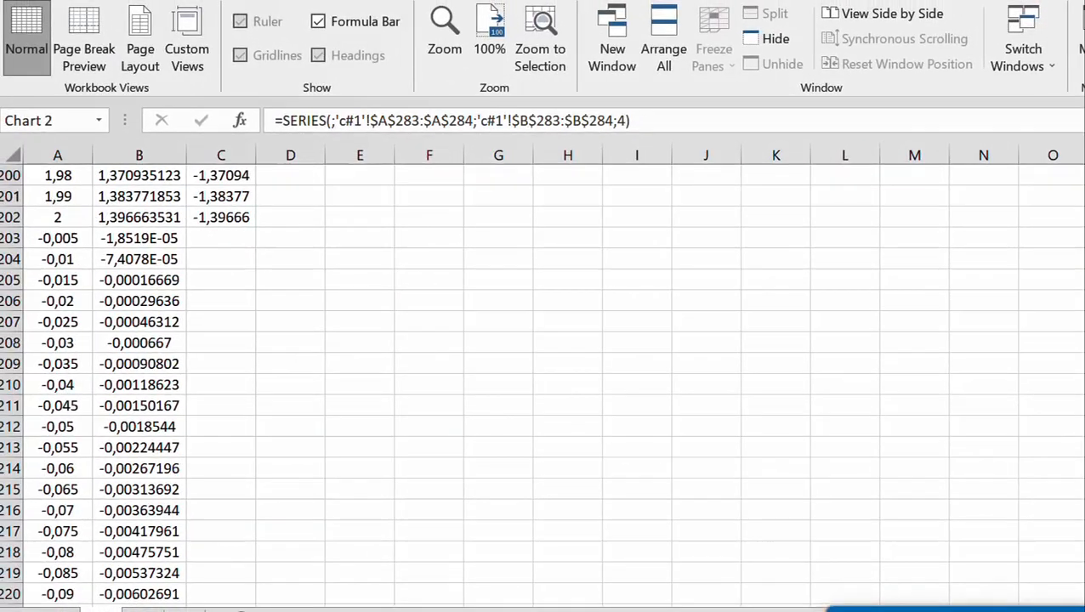
scroll(542, 306, down, 9)
scroll(688, 409, down, 17)
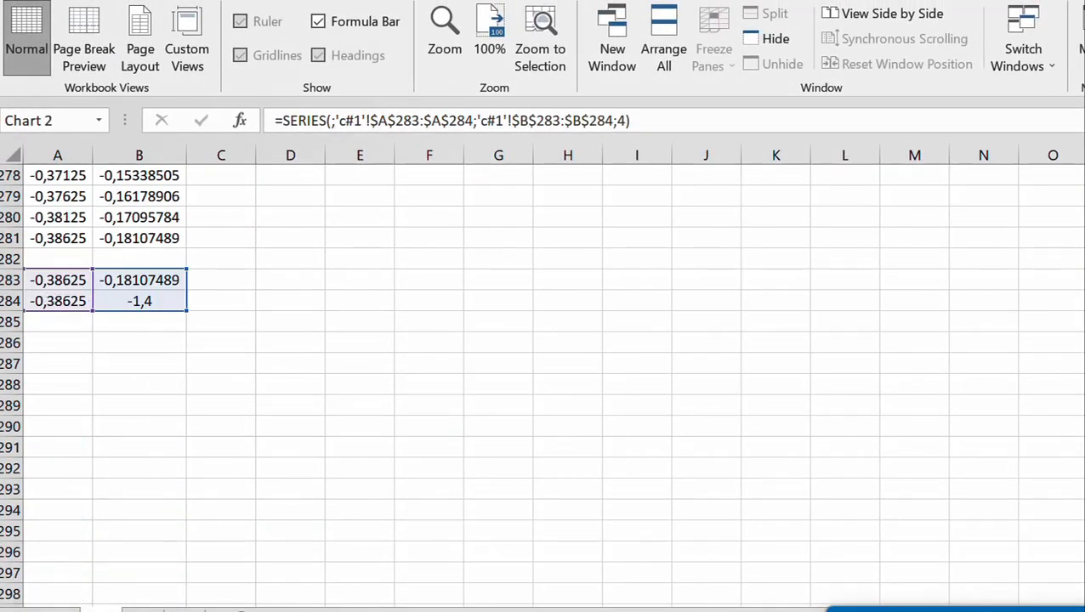
Set the outline of the vertical line (Series 4) in the chart to dark red with a 2¼ pt weight
scroll(542, 386, up, 20)
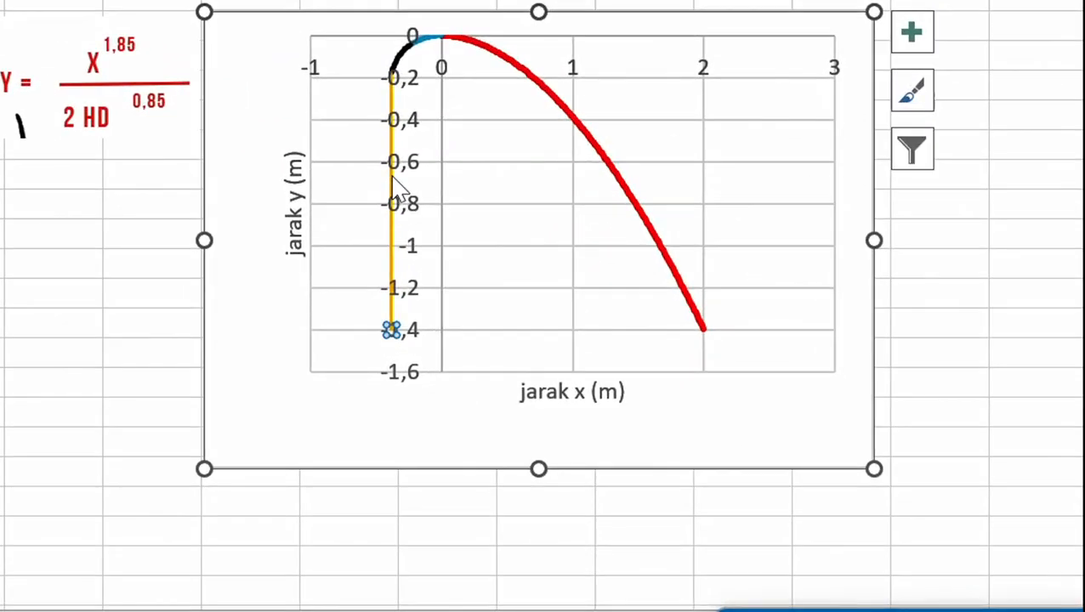
right_click(392, 177)
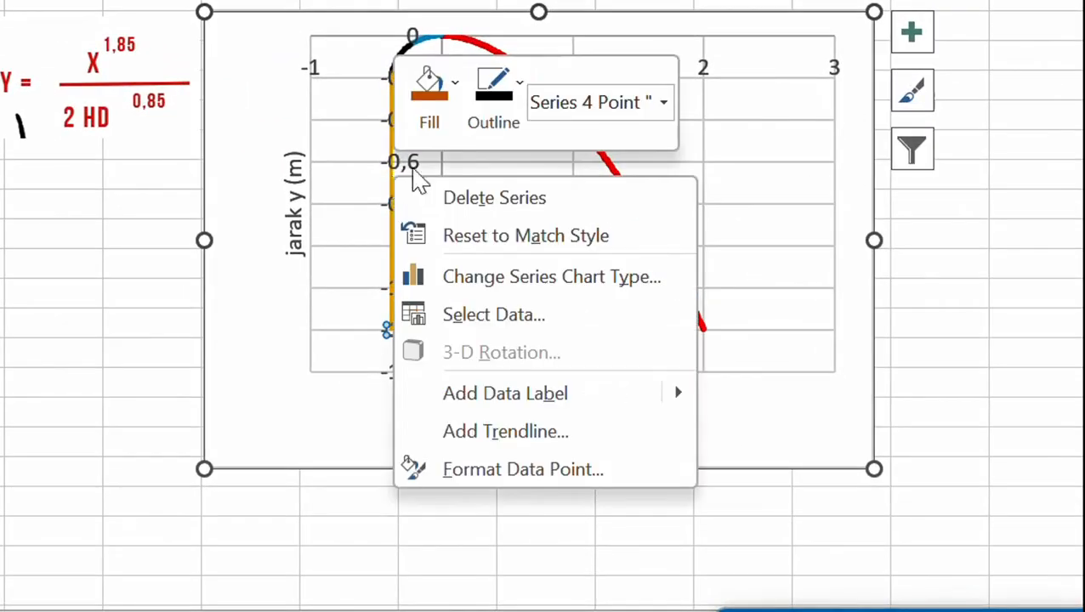
click(493, 89)
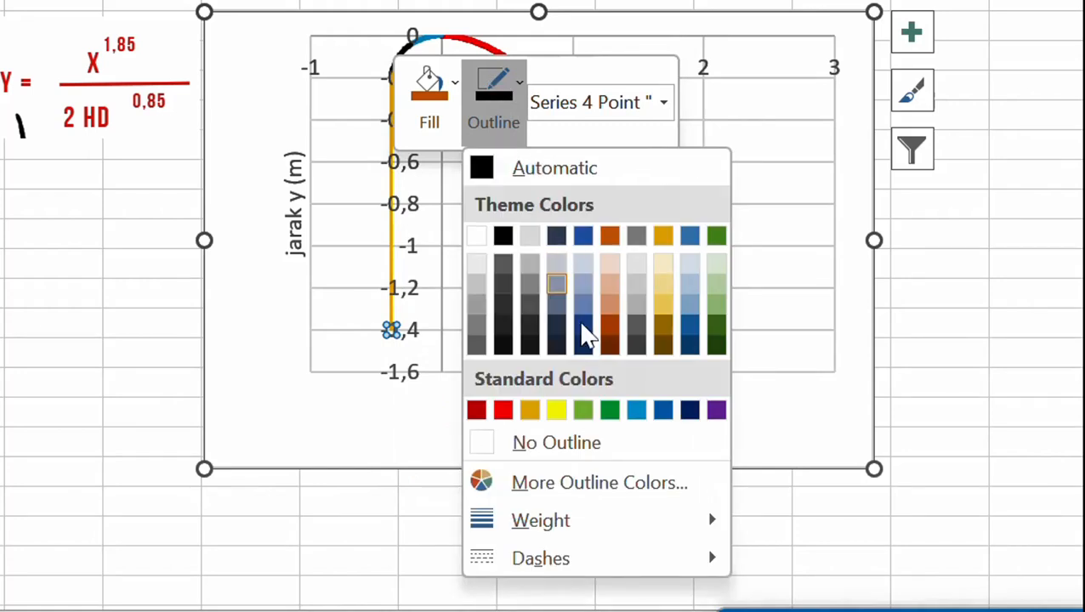
click(483, 411)
click(509, 81)
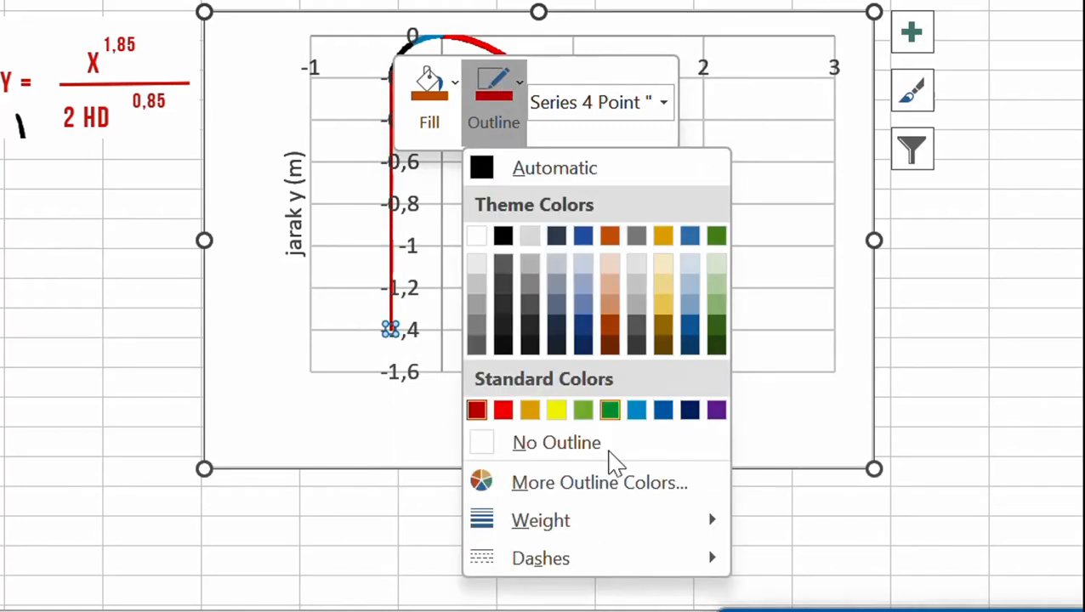
mouse_move(613, 533)
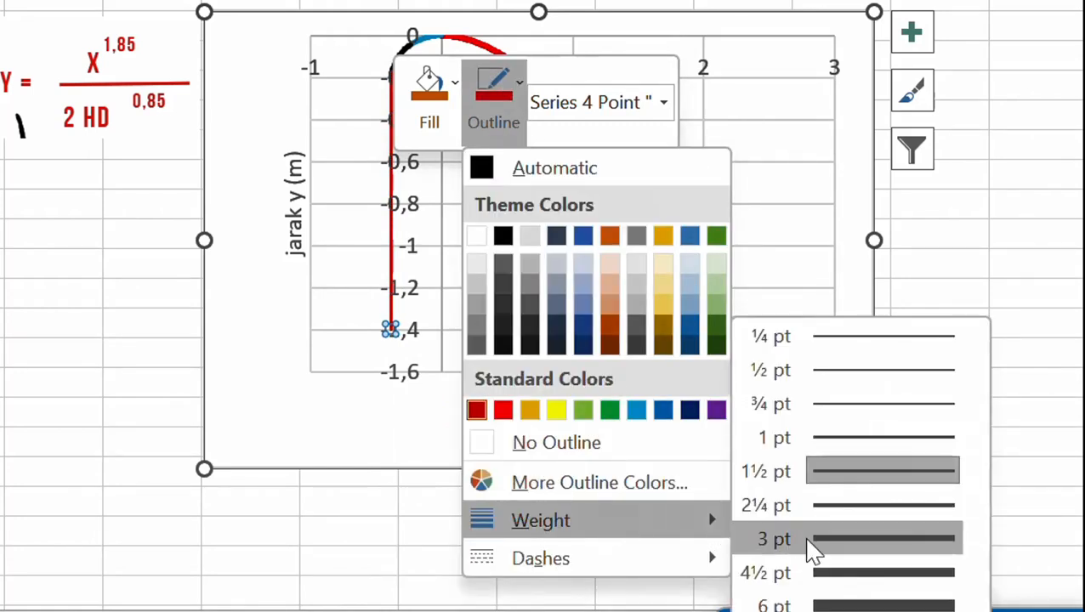
click(845, 509)
click(985, 314)
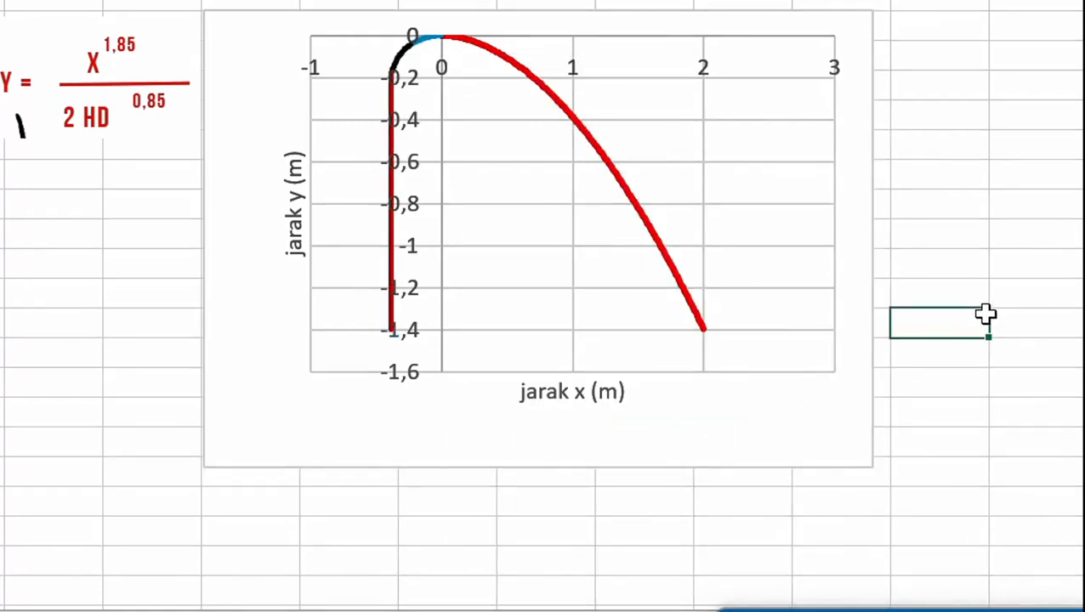